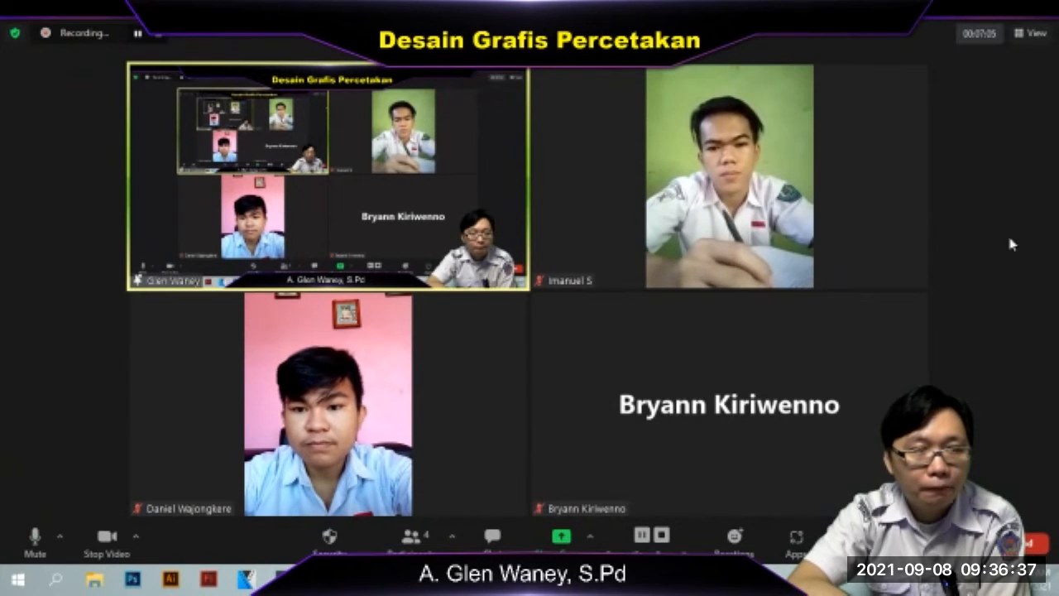
Ask the meeting participant whose camera is off to start their video
left_click(917, 303)
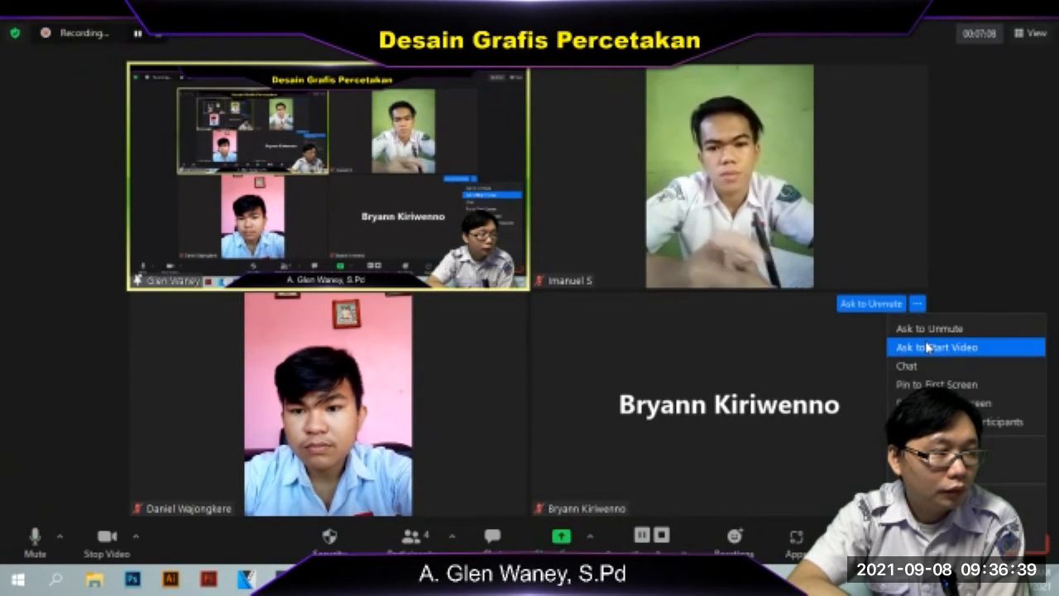
left_click(960, 345)
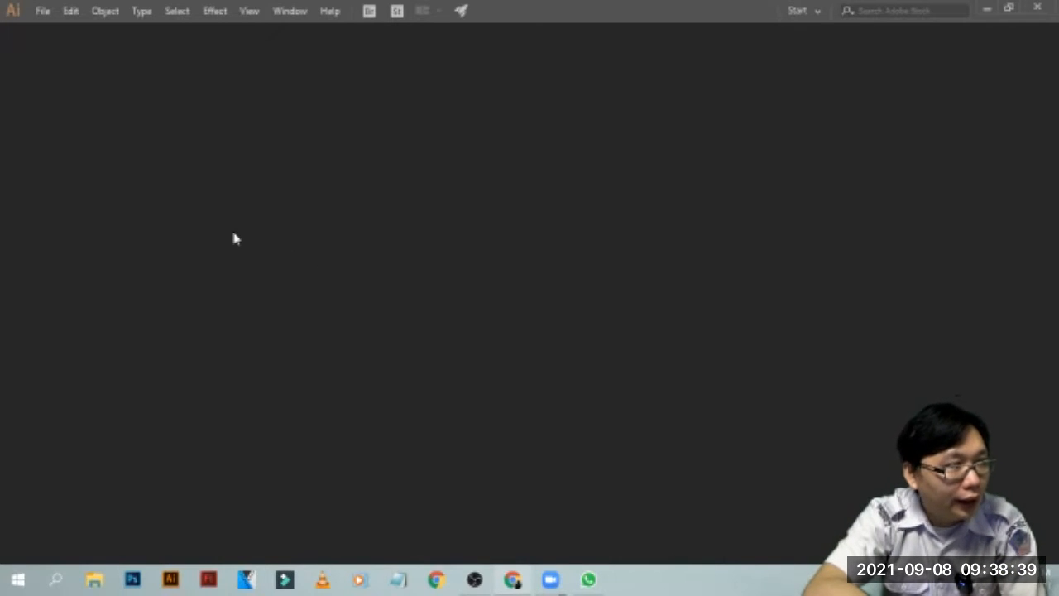
Create a new 960 x 560 px RGB document in Adobe Illustrator and dismiss the error message
left_click(47, 14)
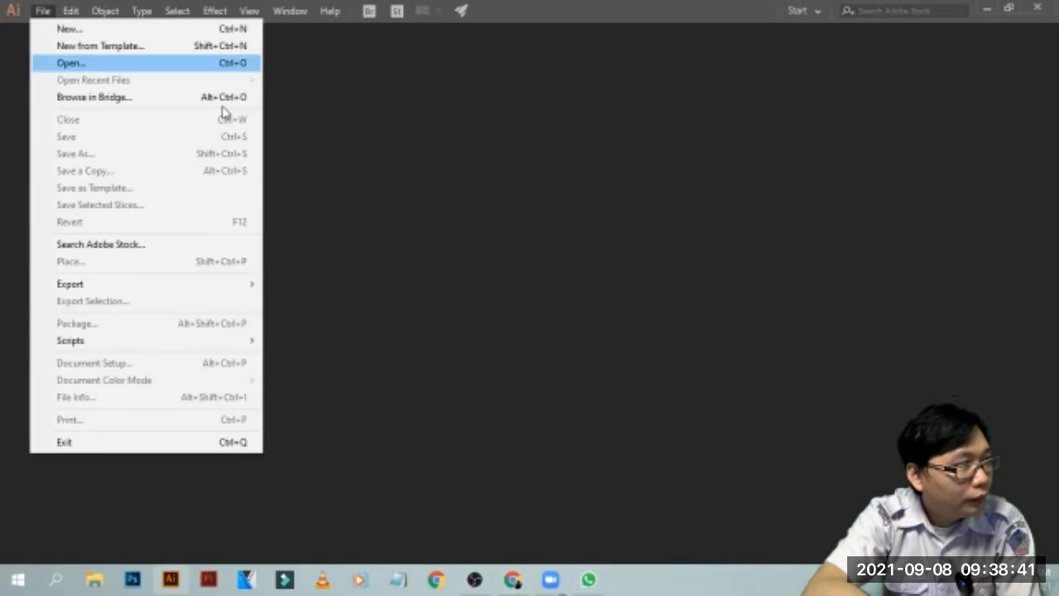
left_click(70, 29)
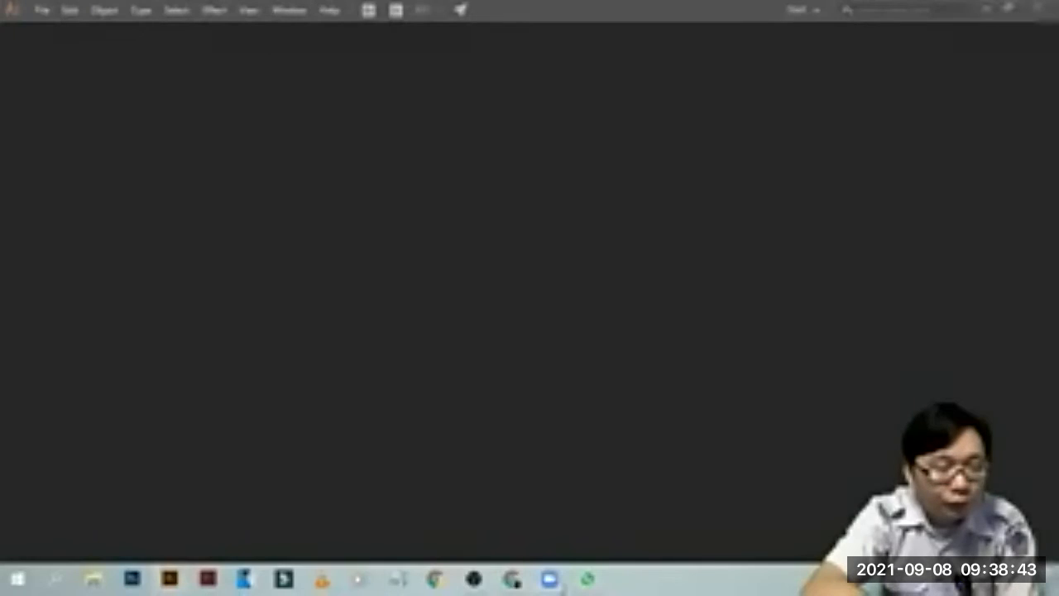
left_click(40, 10)
left_click(38, 30)
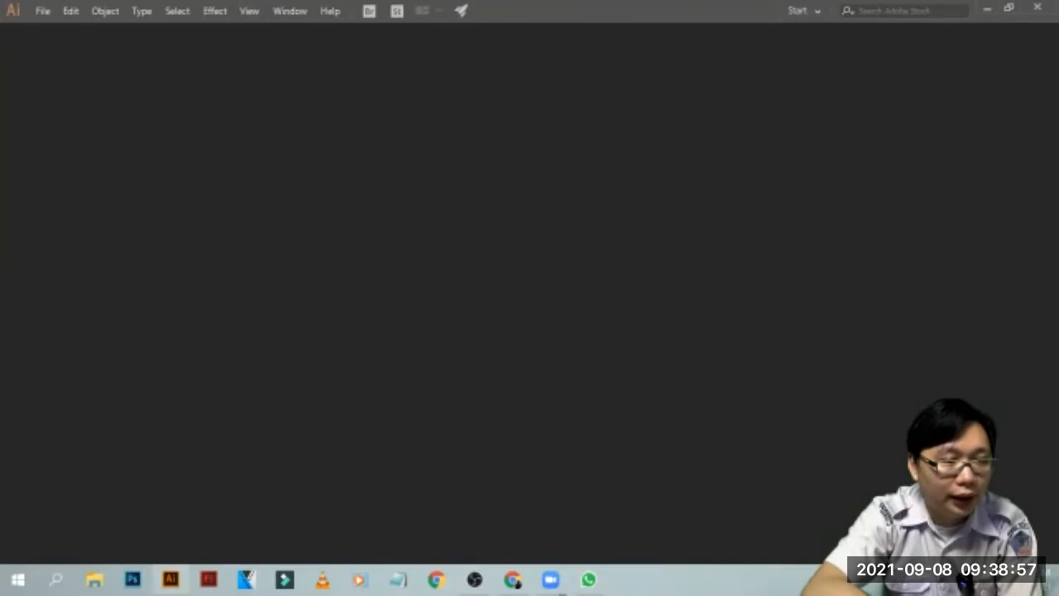
key("ctrl+n")
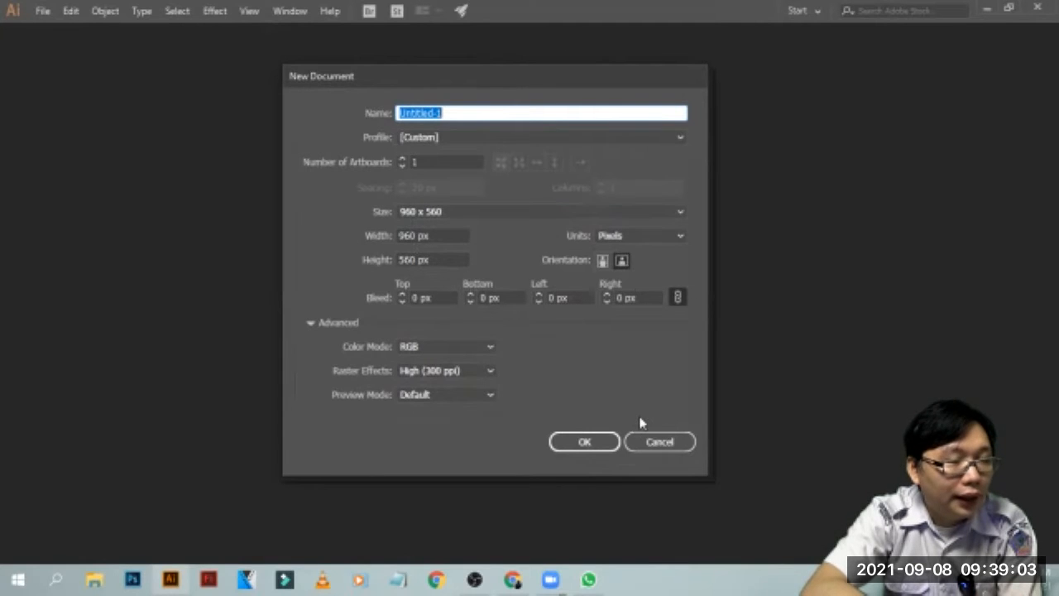
left_click(604, 442)
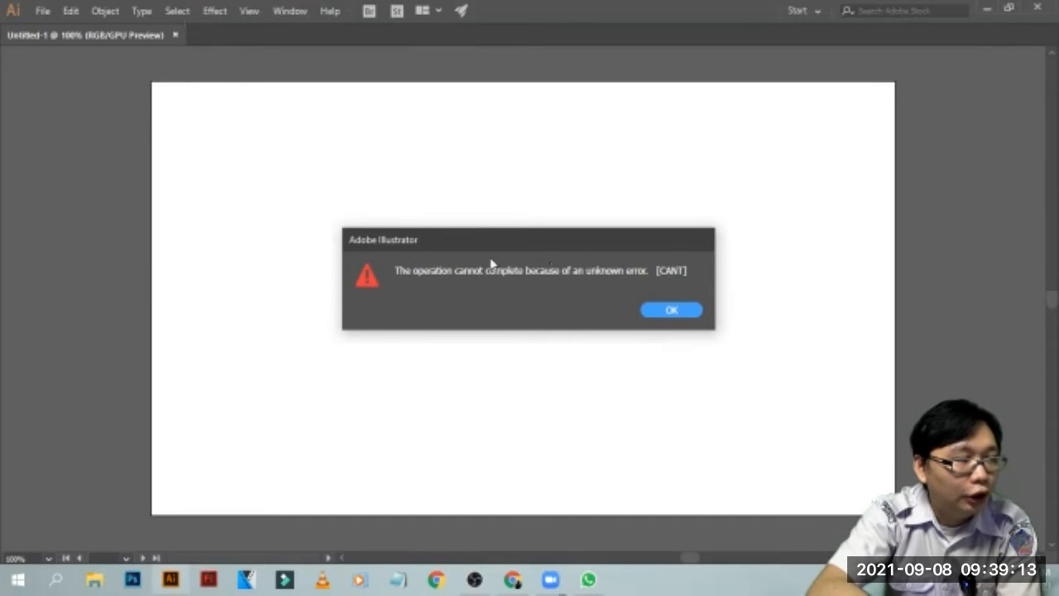
left_click(677, 308)
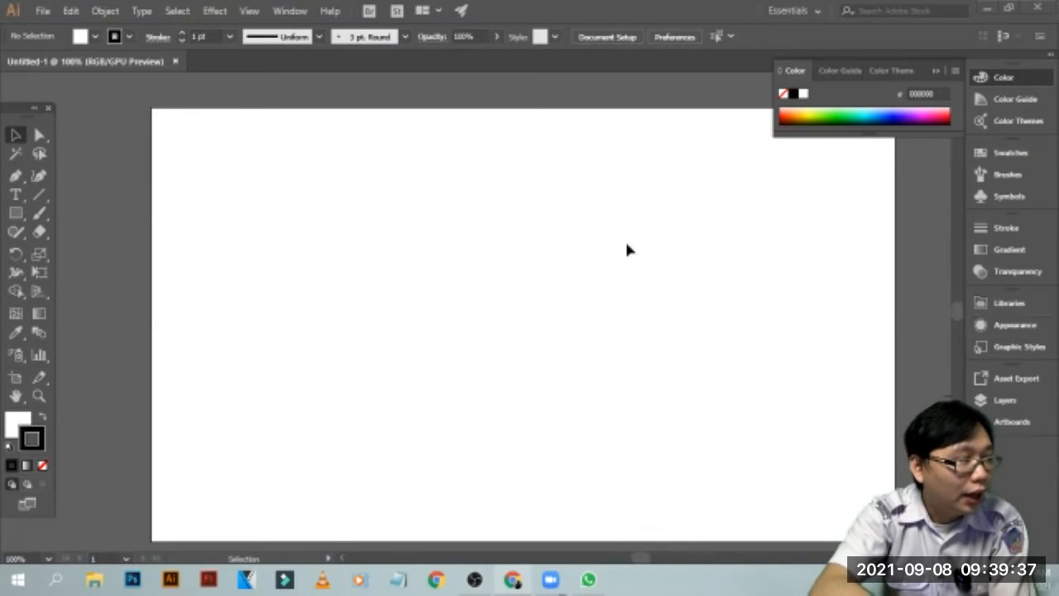
Set the stroke to none and the fill to a dark teal blue
left_click(42, 464)
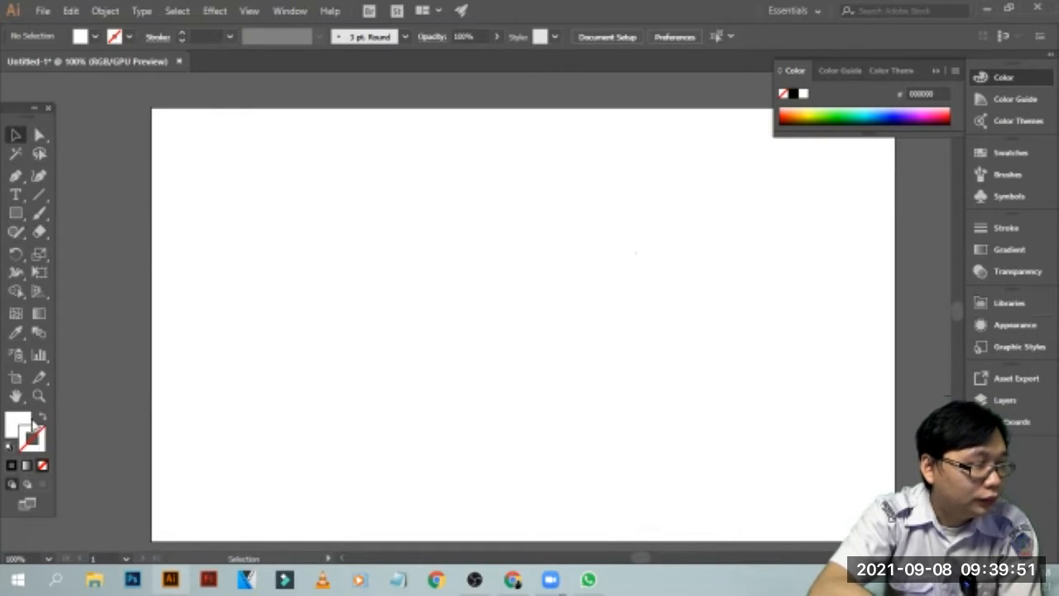
left_click(15, 426)
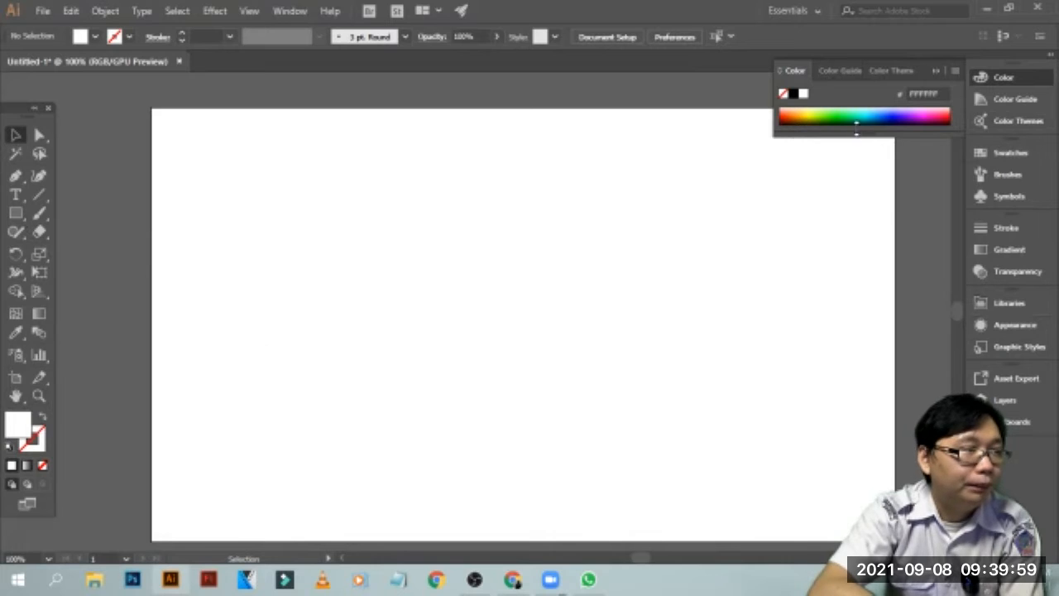
left_click(862, 112)
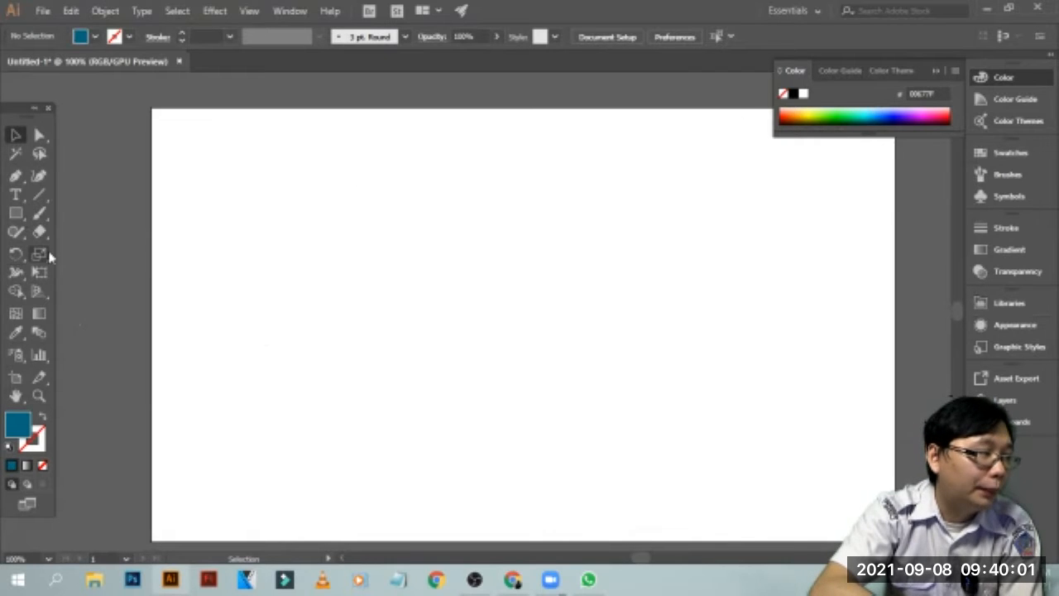
Draw a square of about 294 px per side near the middle of the artboard and deselect it
left_click(16, 212)
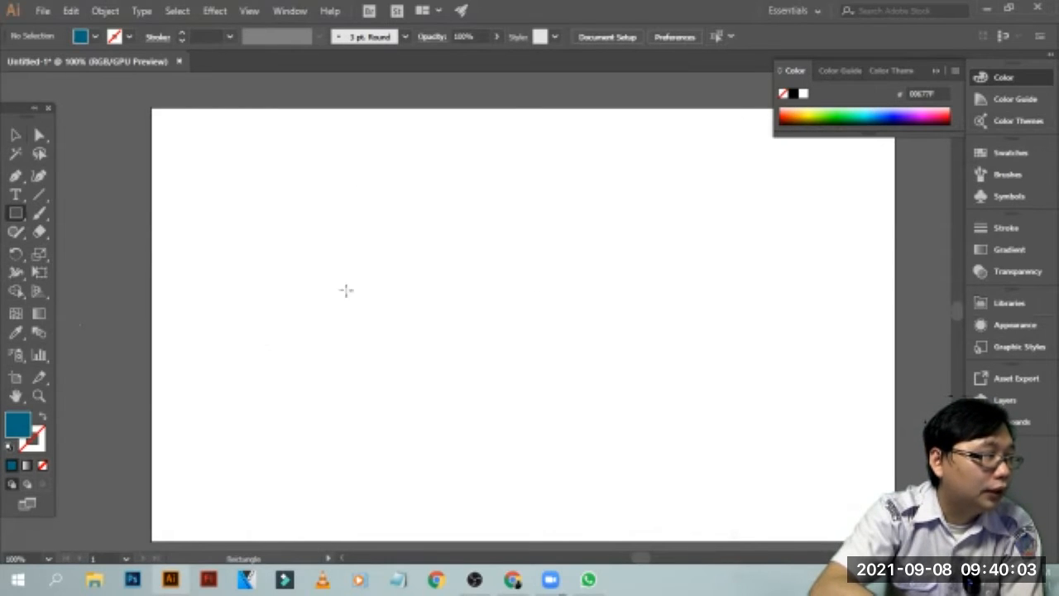
left_click_drag(408, 218, 637, 425)
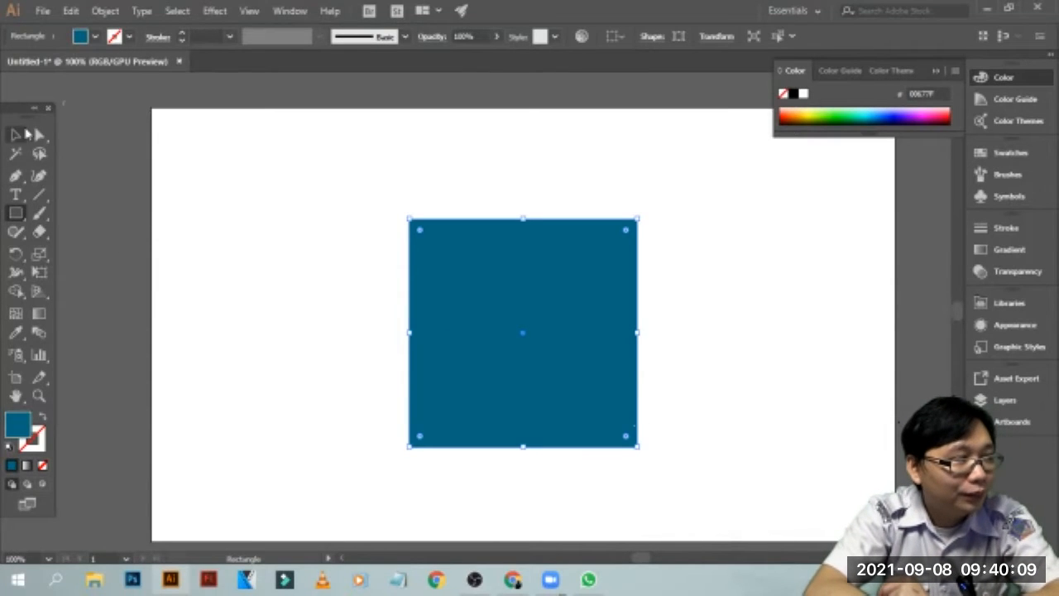
left_click(16, 134)
left_click(359, 214)
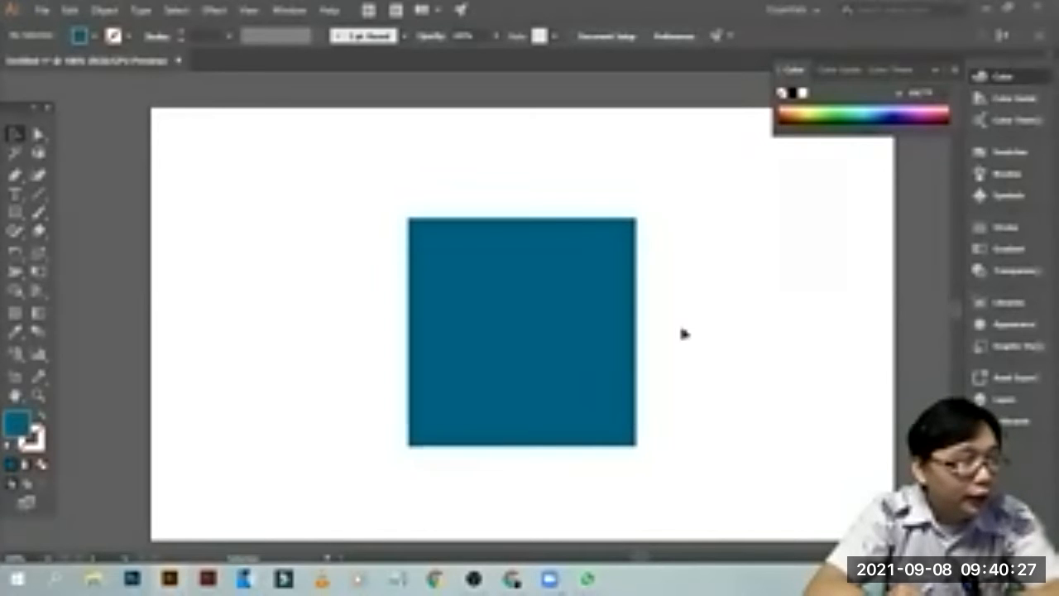
left_click(543, 332)
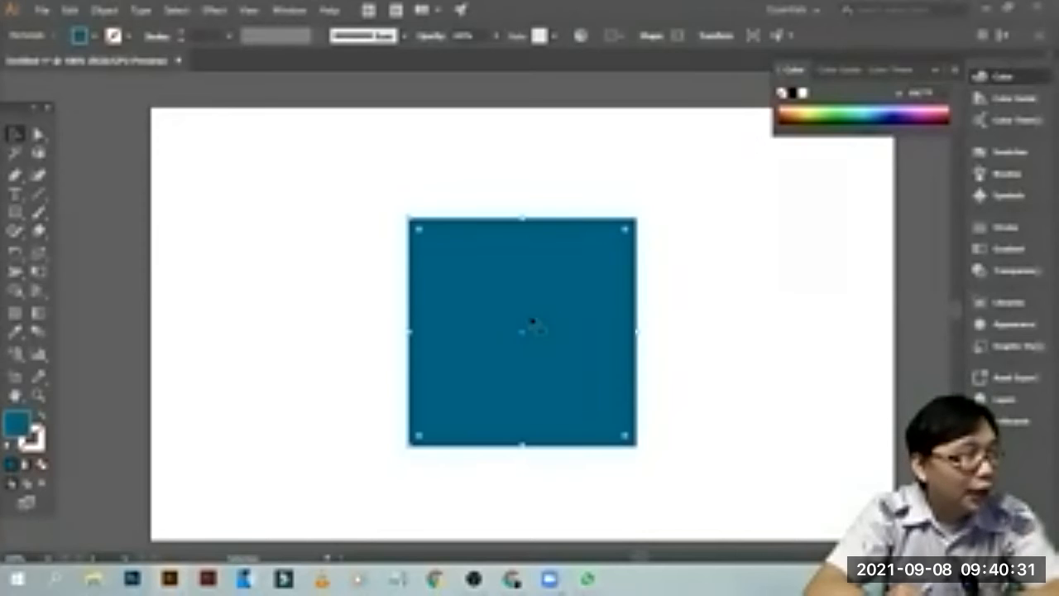
left_click(105, 11)
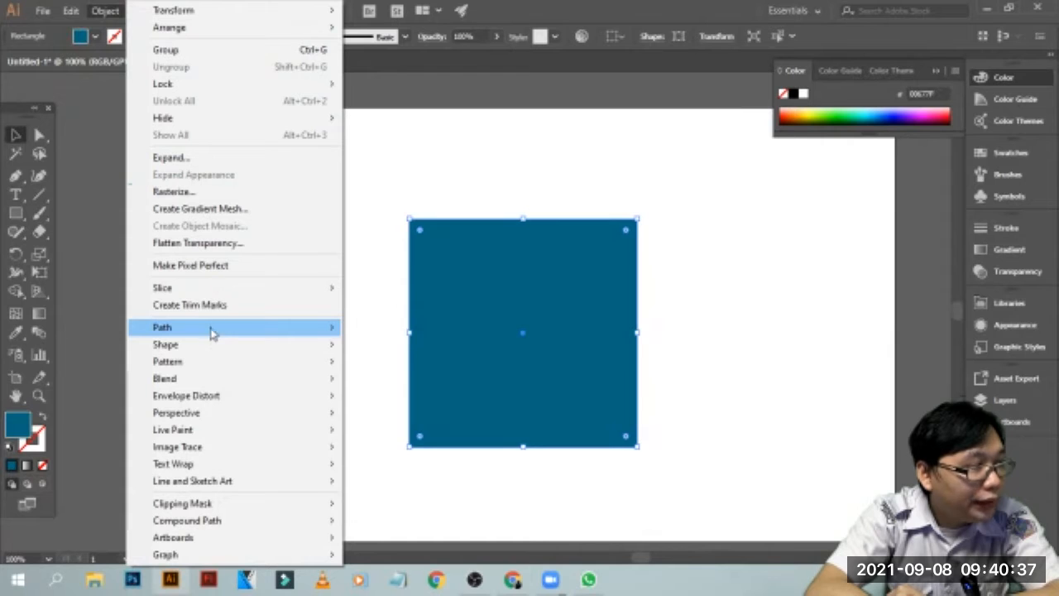
mouse_move(212, 331)
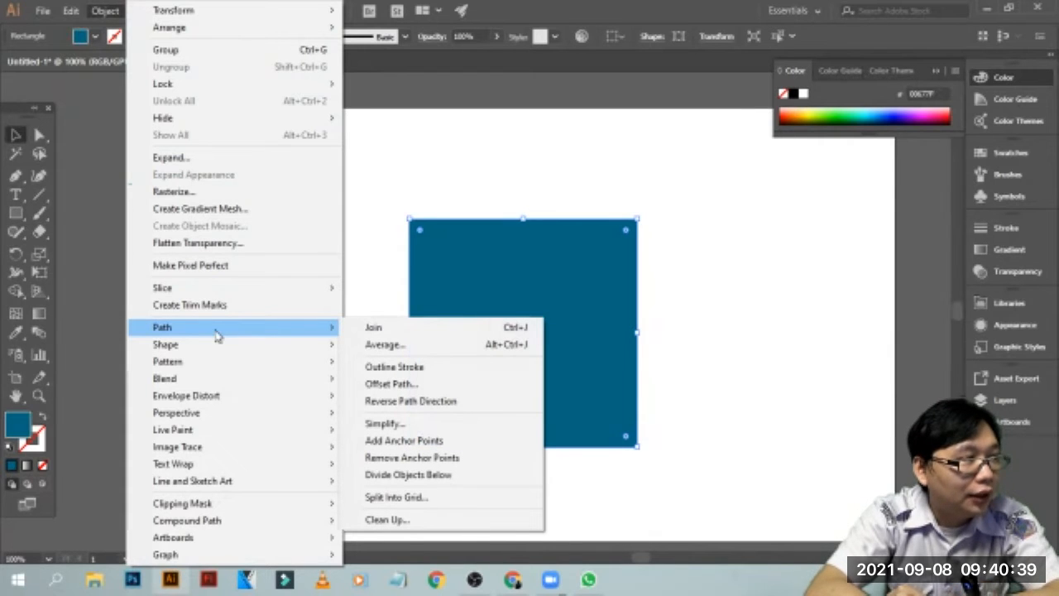
left_click(427, 190)
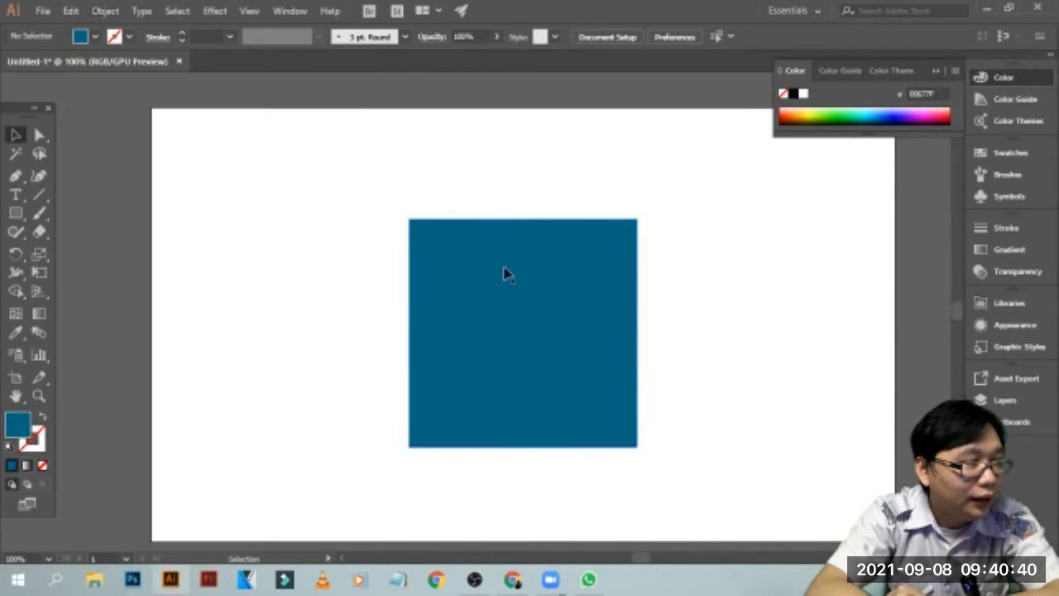
left_click(531, 368)
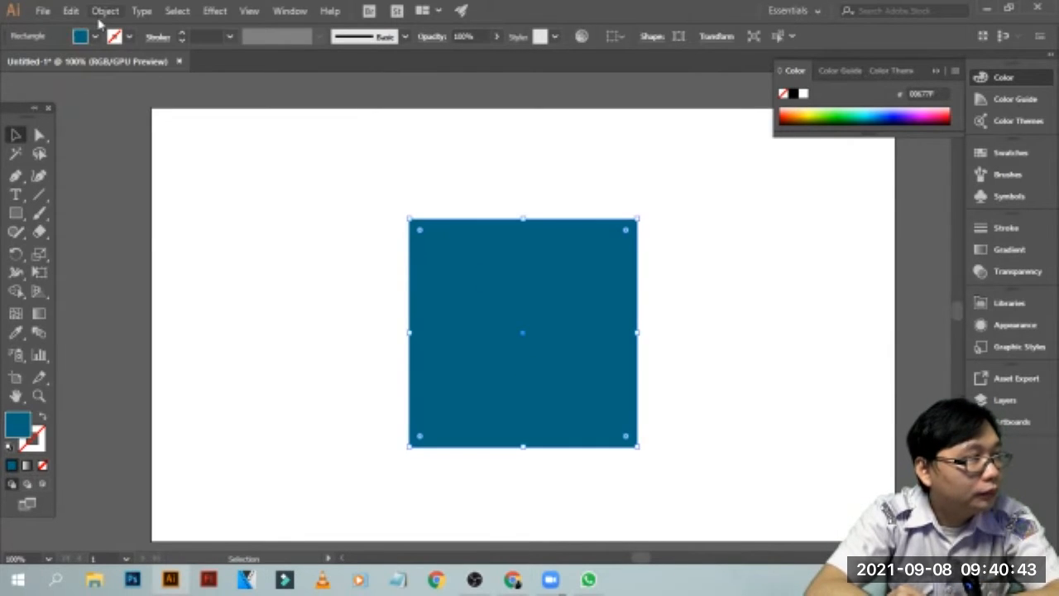
left_click(105, 11)
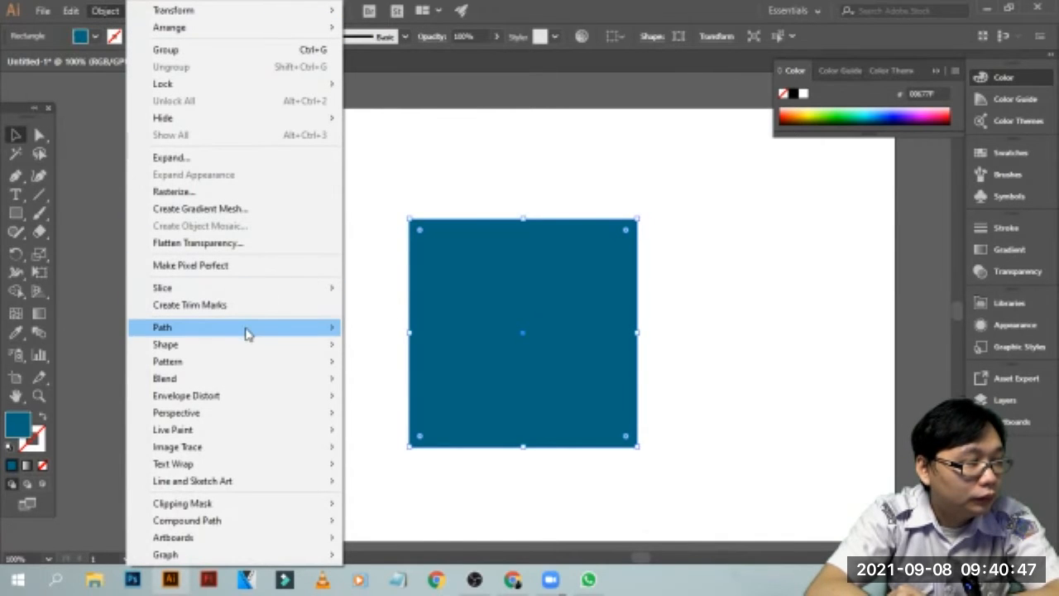
mouse_move(247, 333)
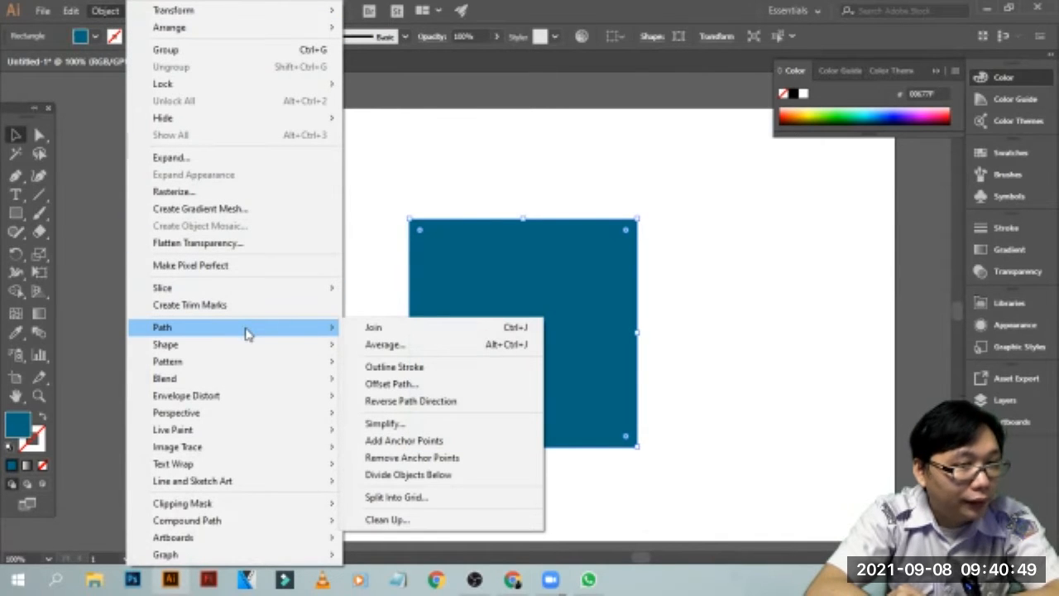
left_click(178, 331)
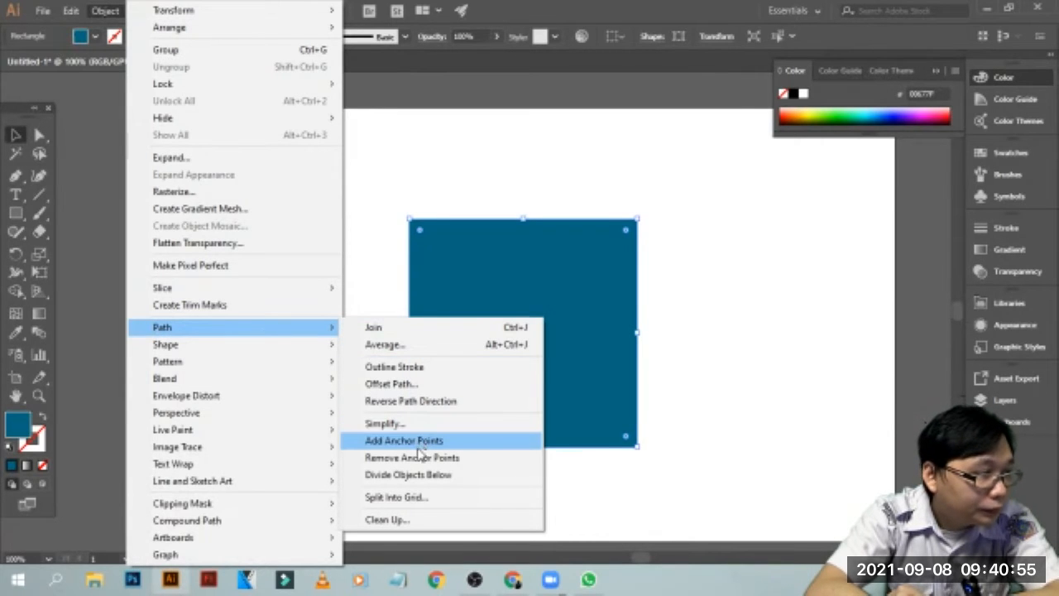
left_click(404, 497)
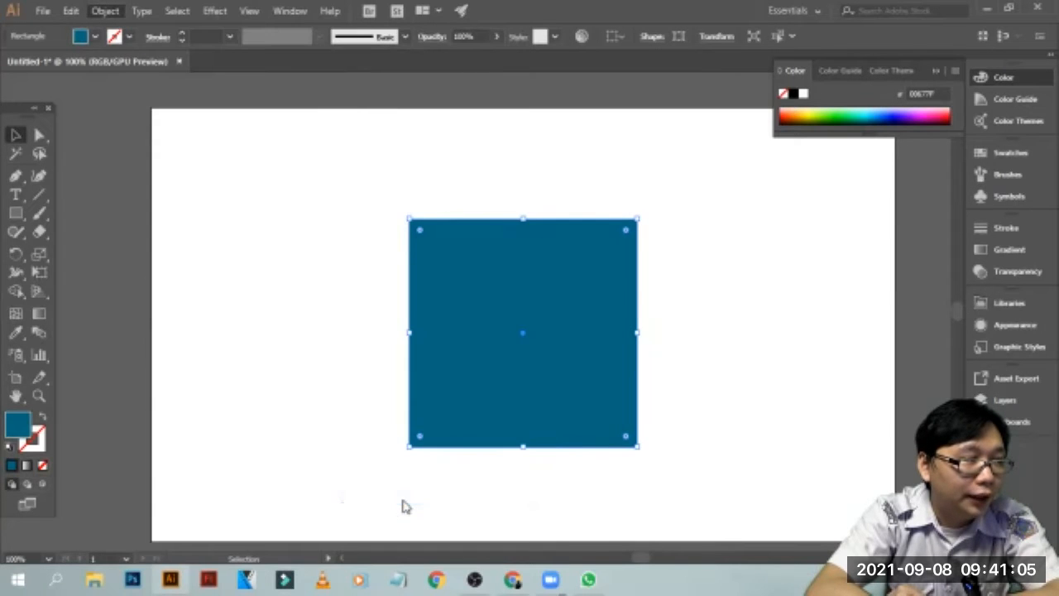
left_click_drag(626, 154, 234, 198)
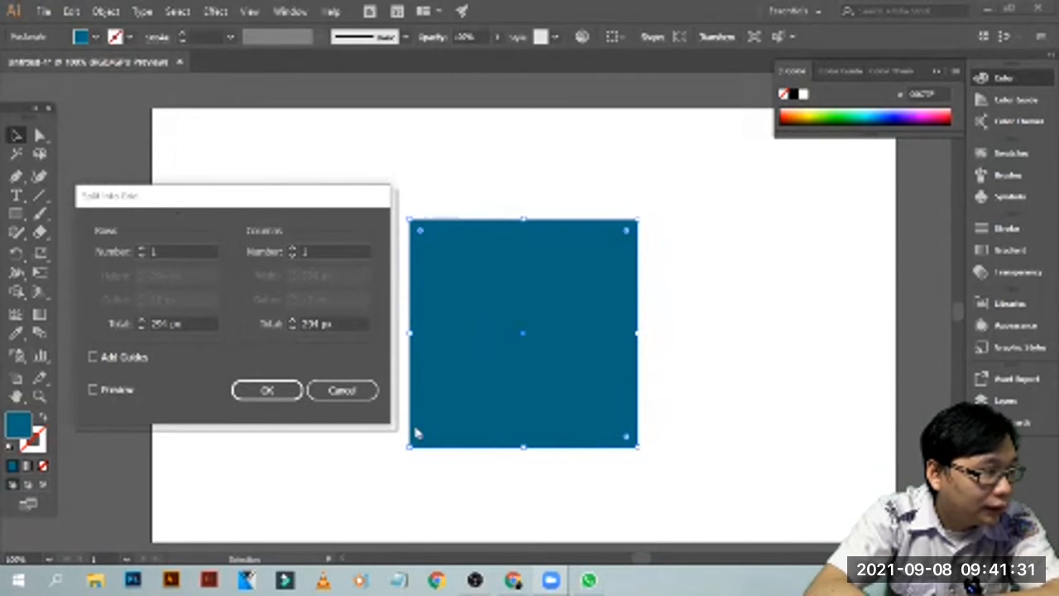
left_click(94, 390)
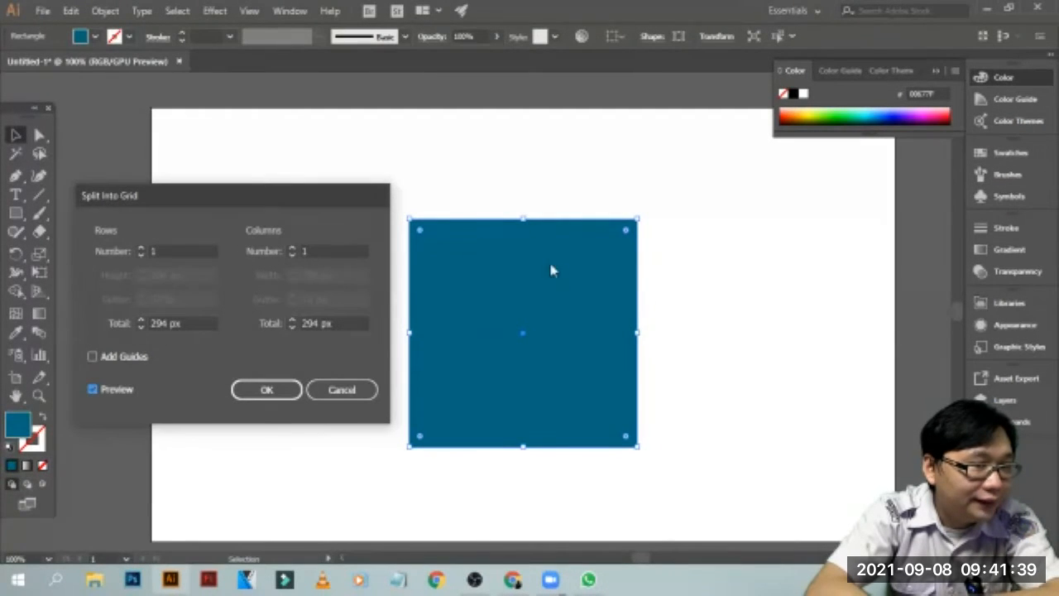
left_click(362, 391)
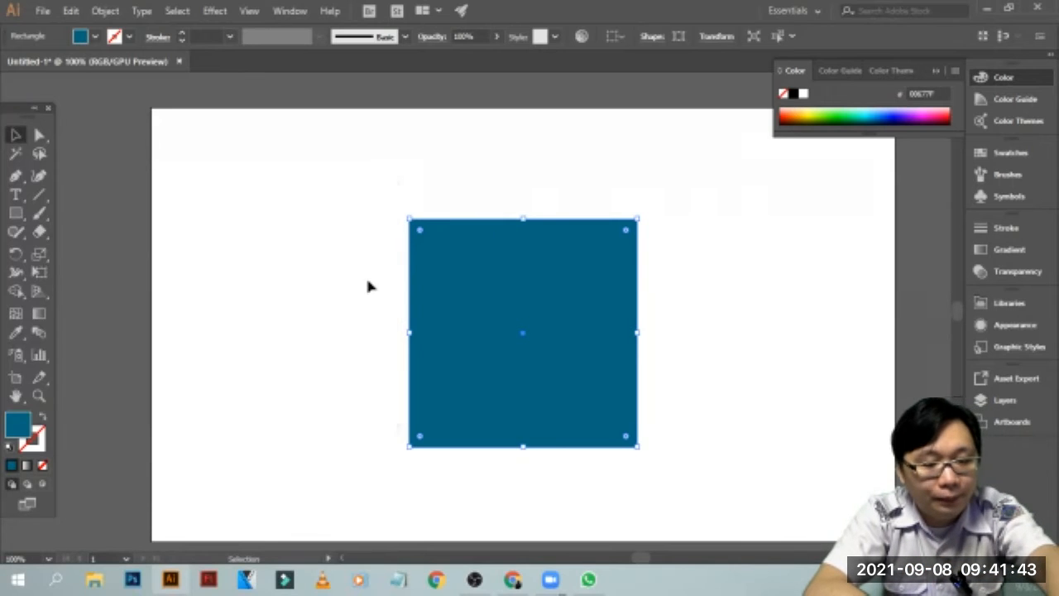
Set up Split Into Grid on the blue square with 3 rows and 3 columns, and turn on its preview
key("ctrl+equal")
key("ctrl+equal")
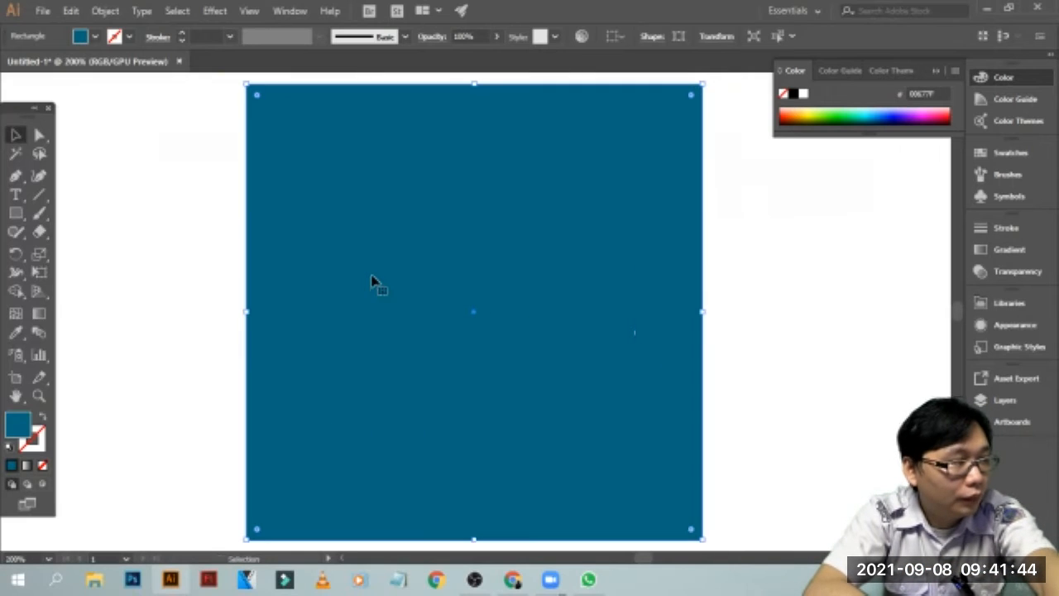
left_click(742, 244)
left_click(390, 160)
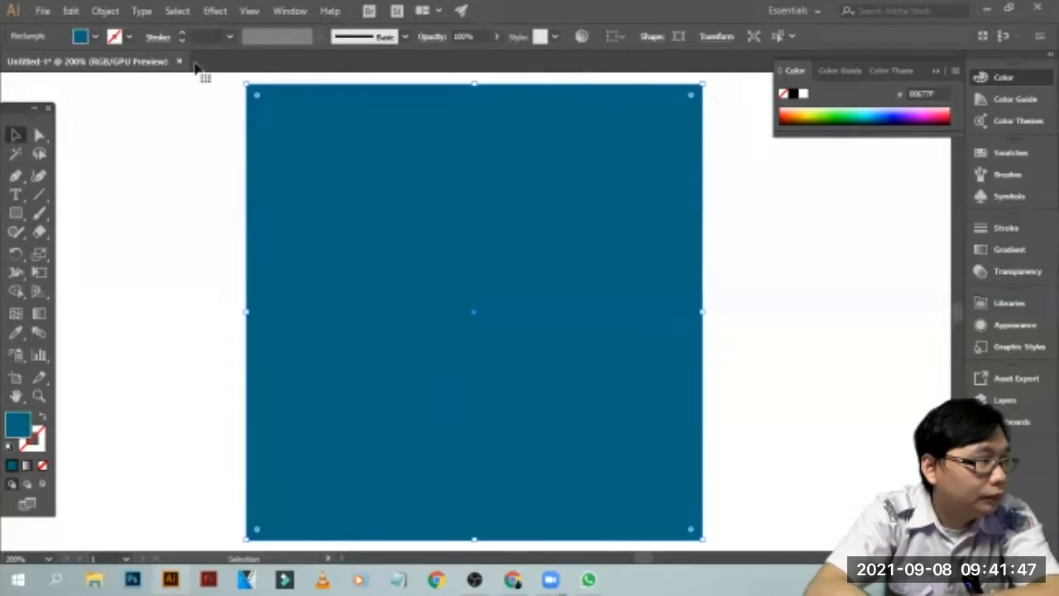
left_click(105, 11)
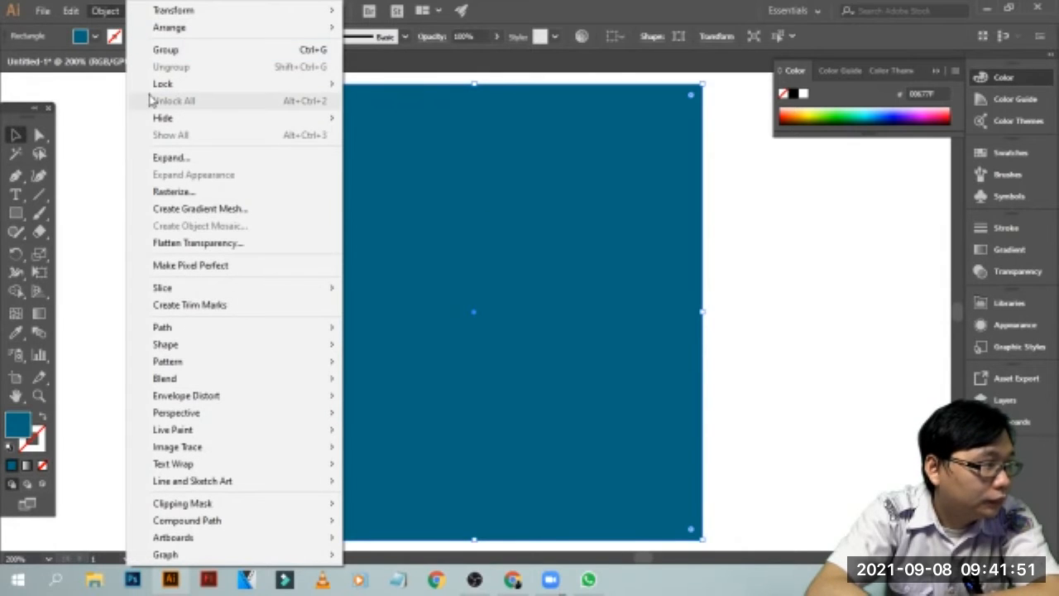
mouse_move(255, 338)
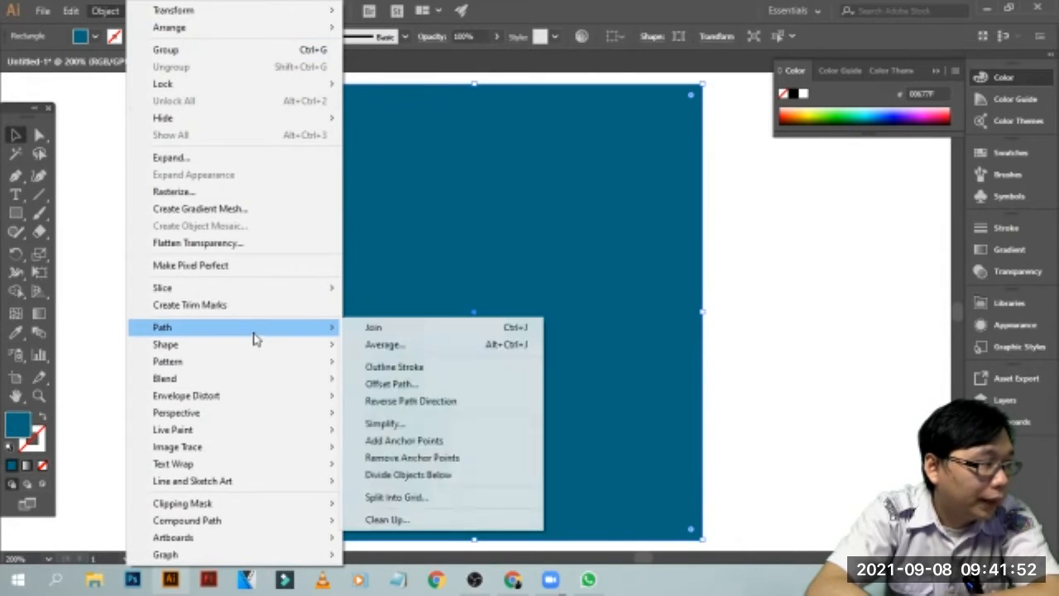
left_click(452, 494)
left_click_drag(303, 197, 302, 239)
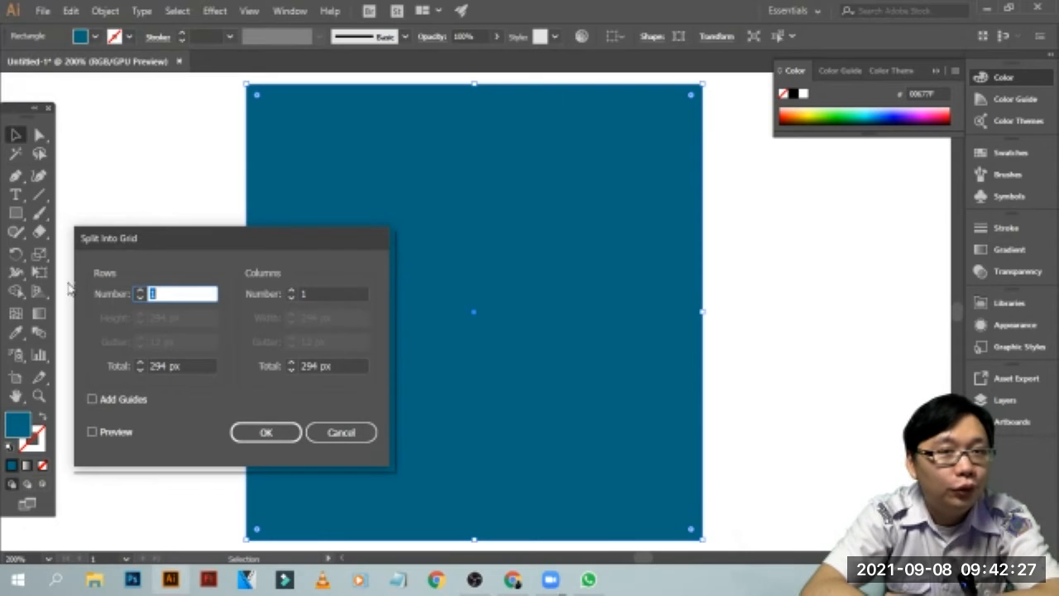
left_click(141, 290)
left_click(140, 291)
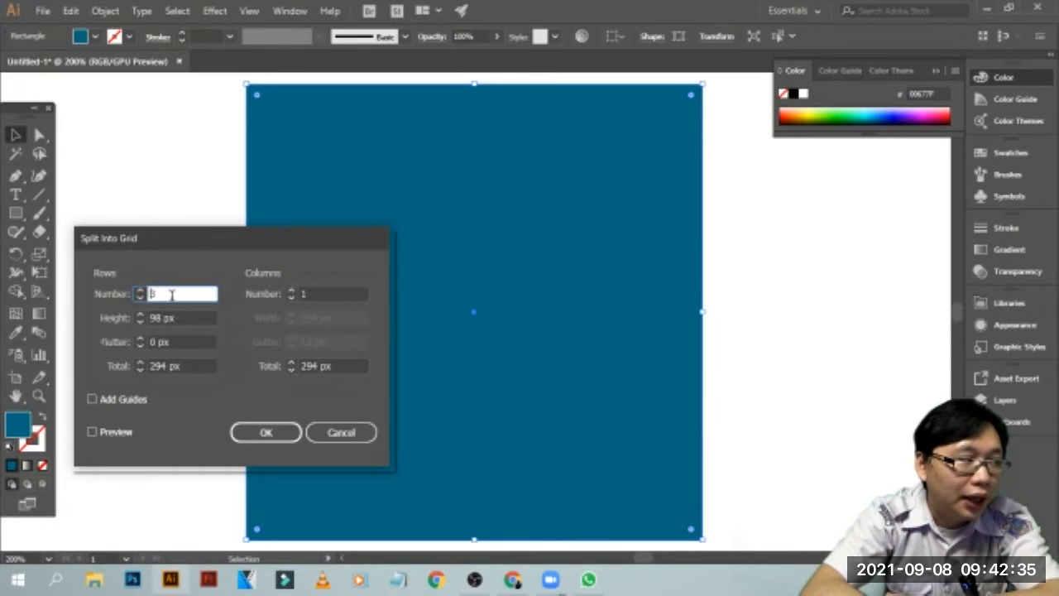
left_click(290, 290)
left_click(290, 291)
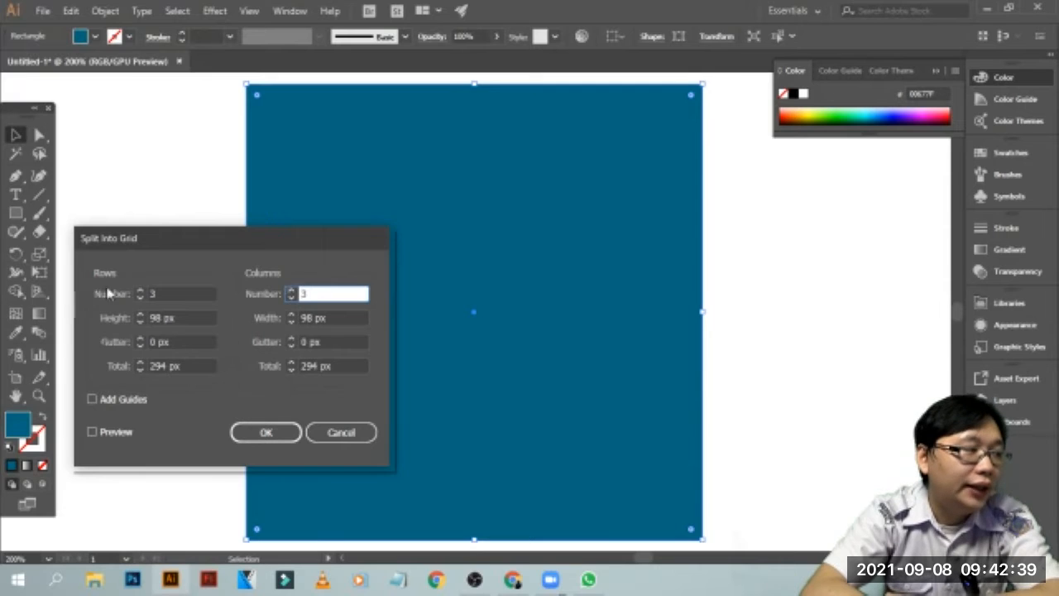
left_click(93, 432)
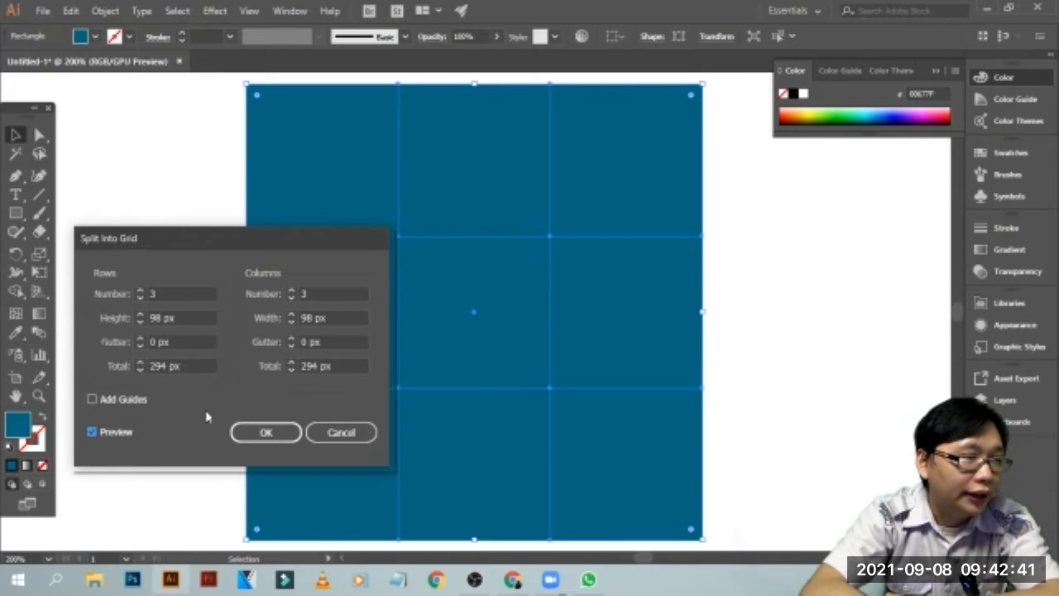
left_click_drag(302, 242, 124, 278)
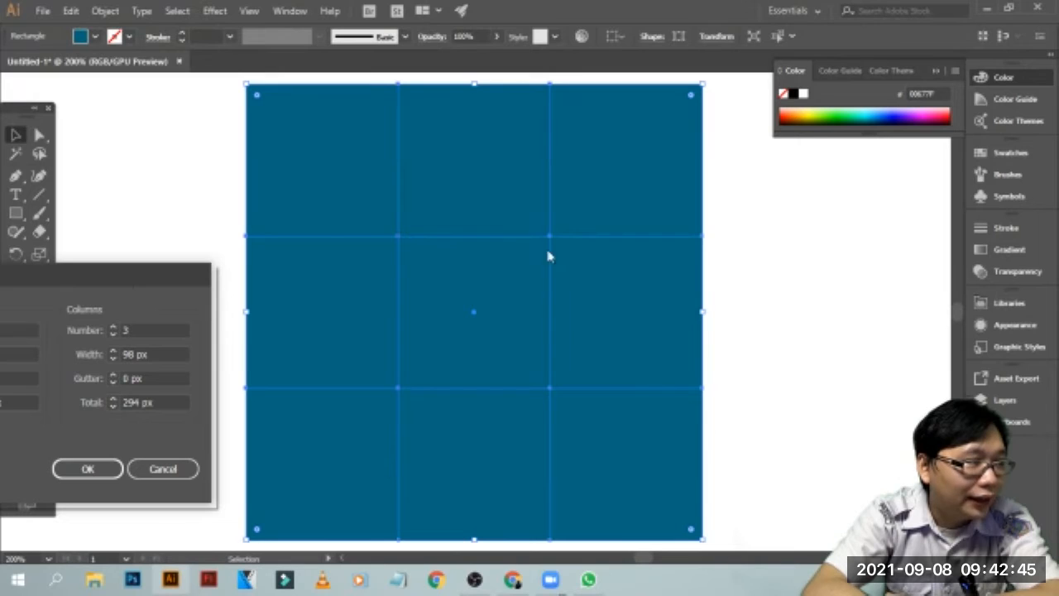
left_click_drag(157, 274, 975, 235)
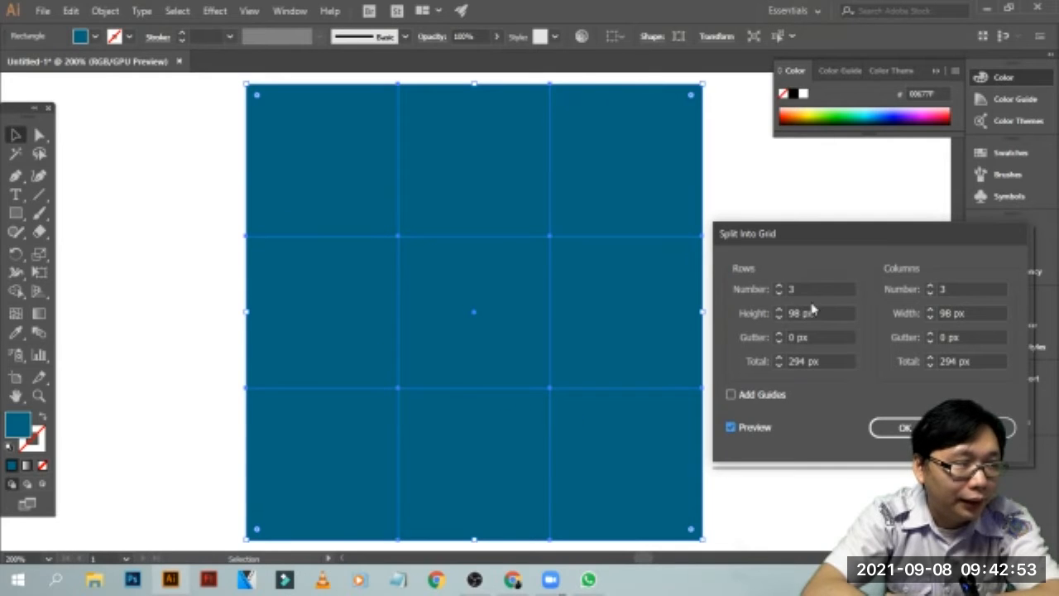
Try the grid with 5 rows and 5 columns, and with 5 rows and 2 columns, in the preview
left_click(780, 285)
type("5")
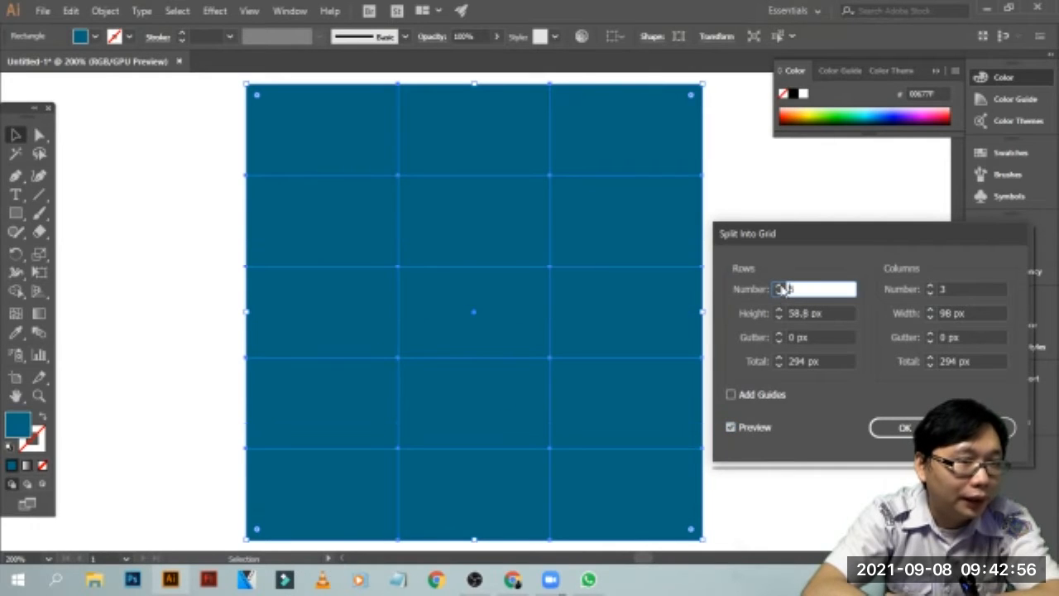
left_click(930, 287)
left_click(931, 287)
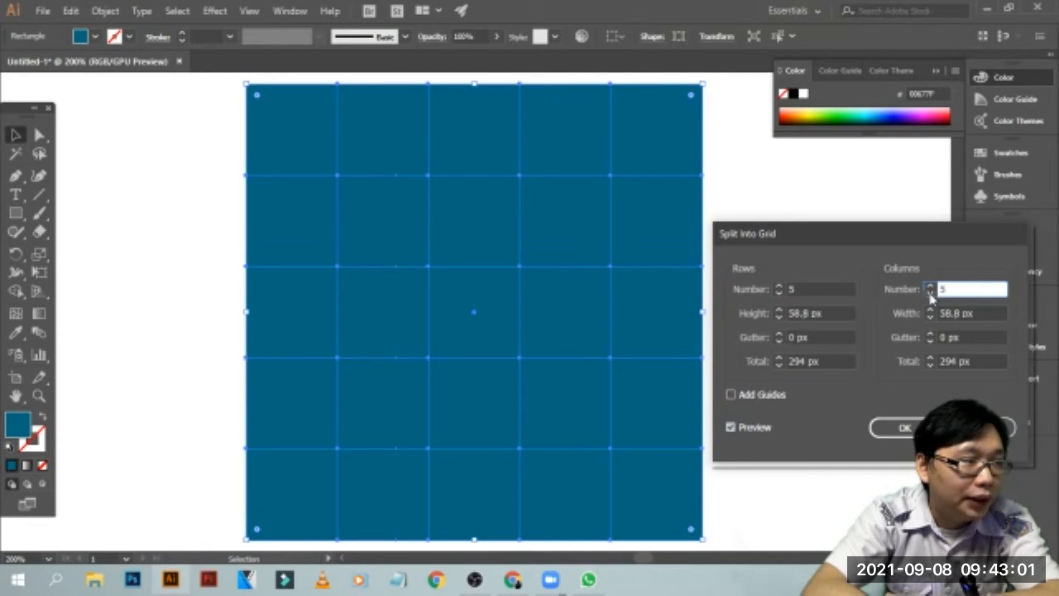
type("2")
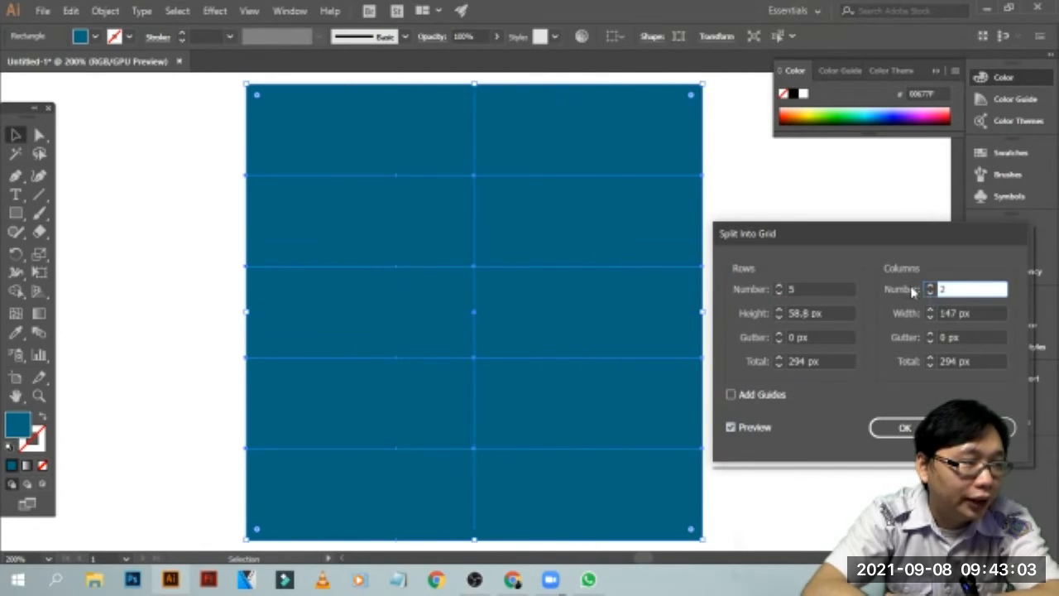
type("3")
Set the grid to 3 columns and 3 rows and apply the split to the square
left_click(778, 292)
left_click(778, 292)
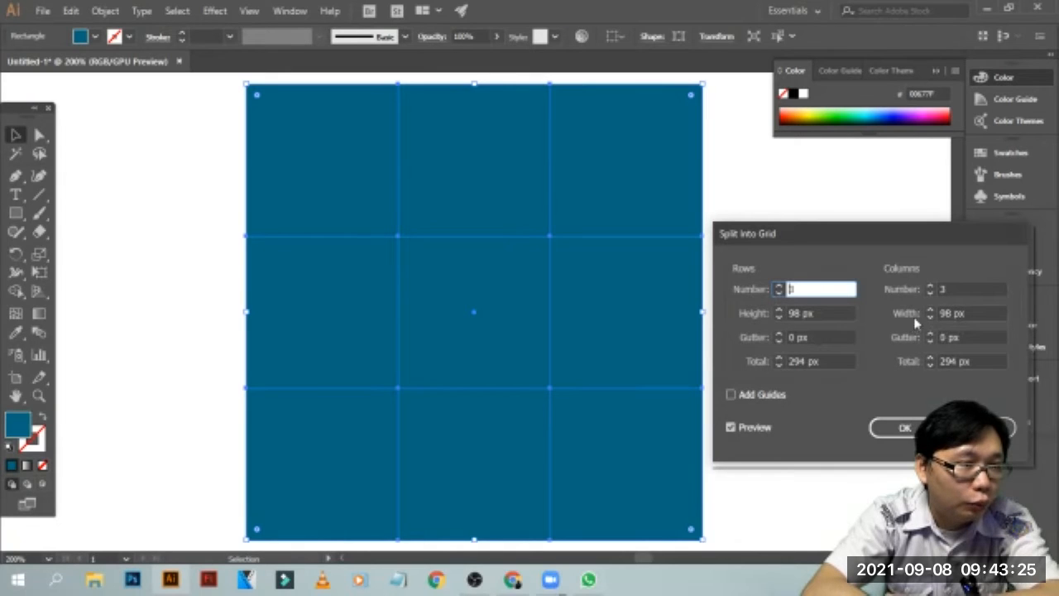
left_click(910, 426)
Select the grid pieces one at a time to check that each is a separate object, and deselect
left_click(735, 197)
left_click(666, 194)
left_click(510, 187)
left_click(328, 312)
left_click(513, 314)
left_click(694, 349)
left_click(650, 435)
left_click(296, 478)
left_click(773, 384)
Move the eight outer squares slightly outward from the centre one to leave narrow white gaps between all nine, and deselect
mouse_move(660, 149)
left_mouse_down()
mouse_move(676, 147)
mouse_move(672, 134)
left_mouse_up()
left_click_drag(322, 170, 303, 159)
mouse_move(418, 165)
left_mouse_down()
mouse_move(424, 155)
mouse_move(412, 155)
left_mouse_up()
left_click_drag(341, 282, 314, 276)
left_click_drag(433, 293, 427, 291)
left_click_drag(589, 296, 598, 299)
left_click_drag(303, 443, 283, 454)
left_click_drag(481, 452, 475, 458)
mouse_move(580, 441)
left_mouse_down()
mouse_move(606, 466)
mouse_move(586, 450)
left_mouse_up()
left_click(766, 351)
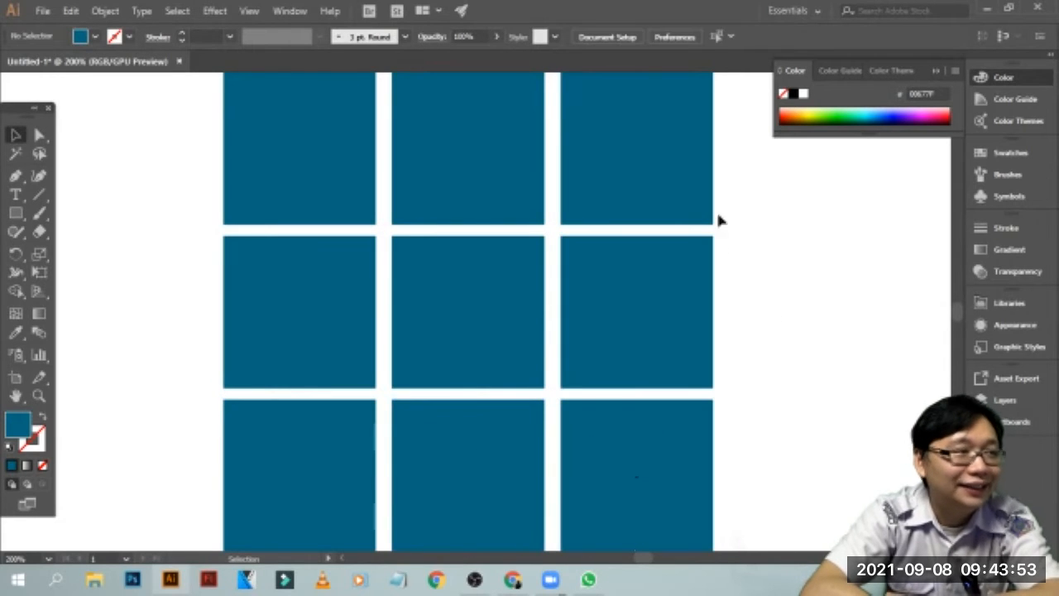
Recolour the top-middle square light green, middle-right dark indigo, top-right red and the centre square olive yellow
left_click(476, 161)
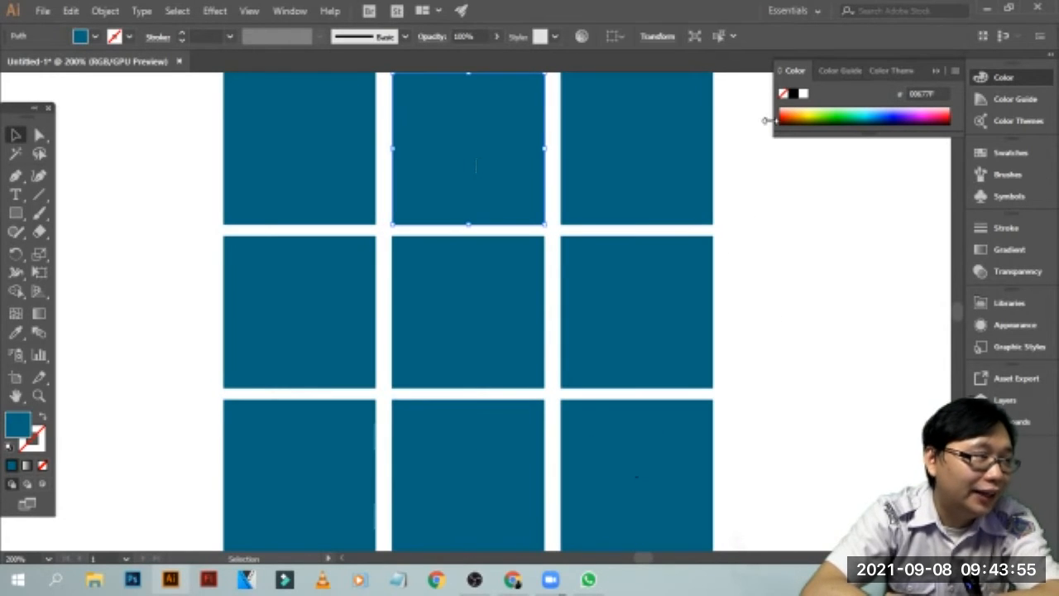
left_click(837, 114)
left_click(653, 285)
left_click(903, 114)
left_click(670, 212)
left_click(949, 113)
left_click(492, 329)
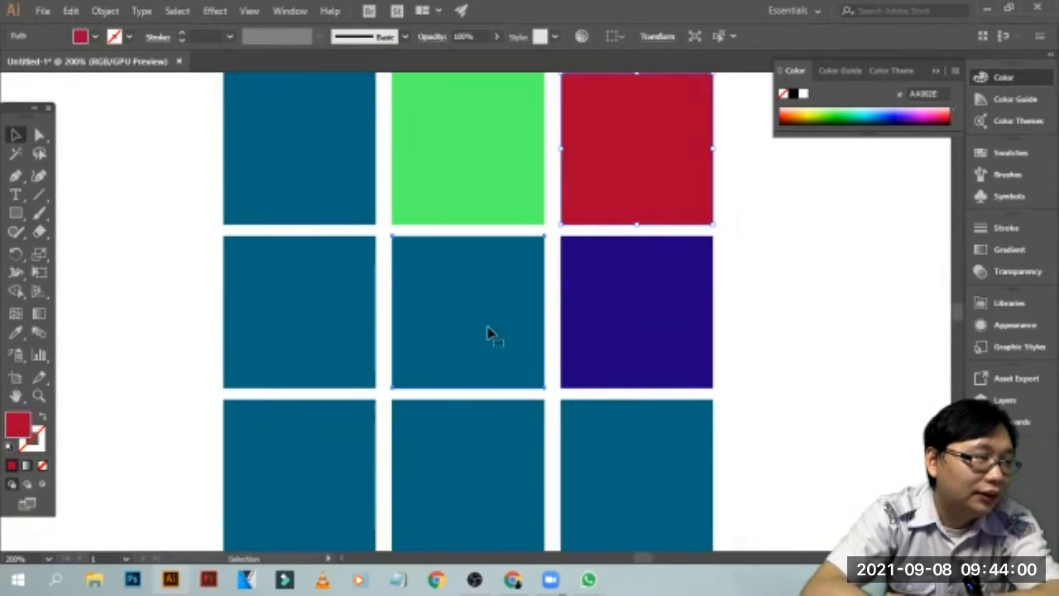
left_click(815, 113)
Recolour the top-left square light blue and the middle-left square medium blue
left_click(339, 184)
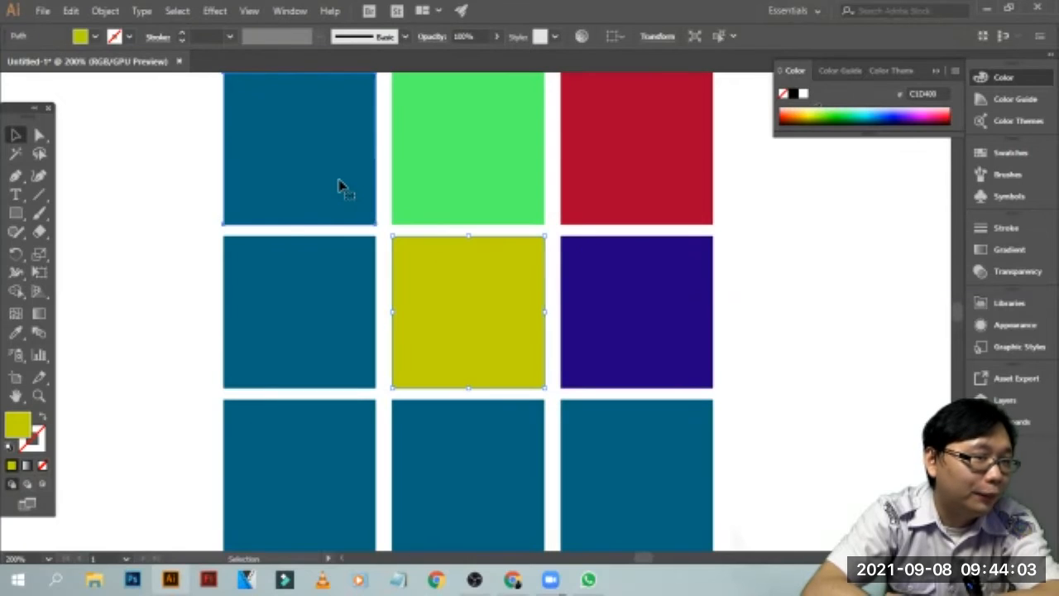
left_click(872, 113)
left_click(328, 357)
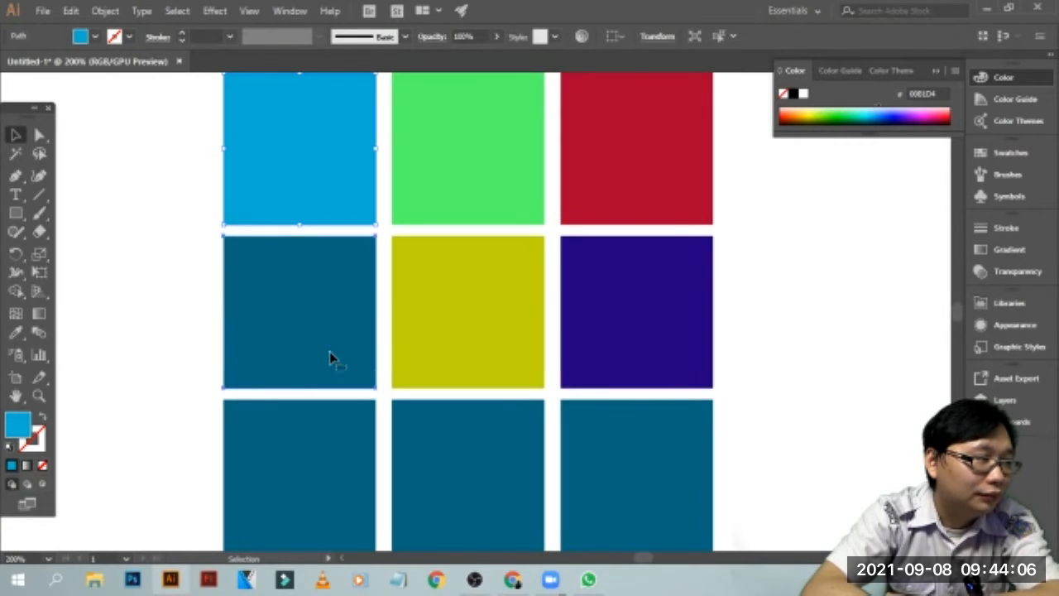
left_click(903, 110)
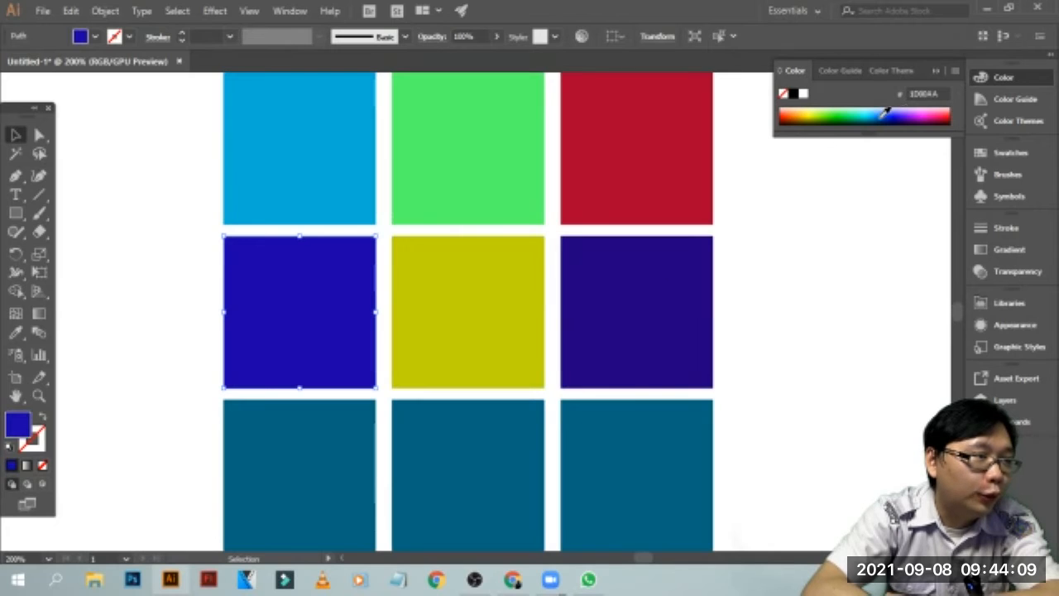
left_click(884, 113)
Recolour the bottom-middle square very dark brown and the bottom-right square pale yellow, and deselect
left_click(494, 501)
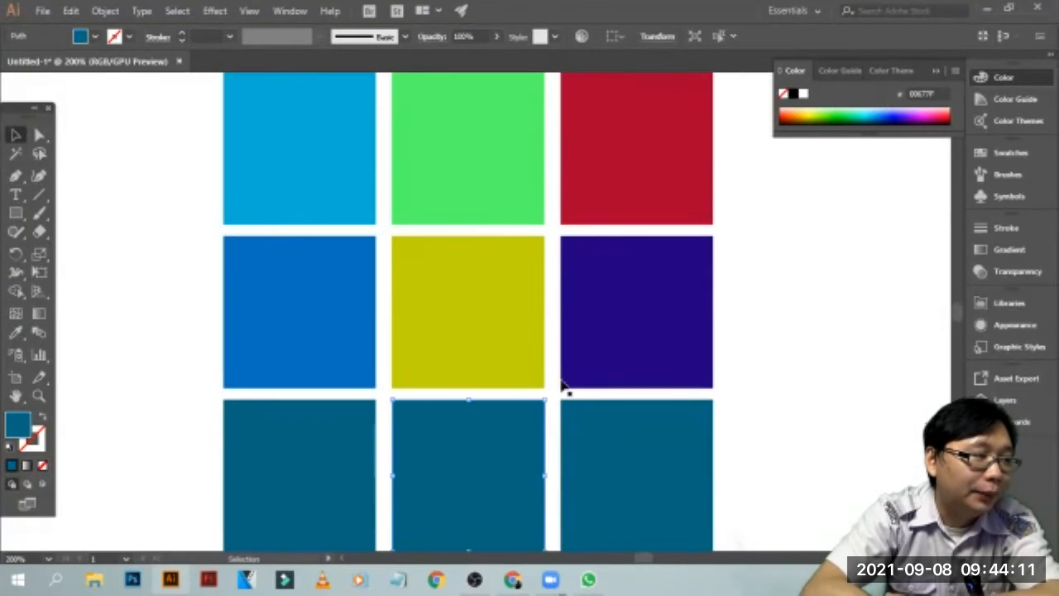
left_click(790, 112)
left_click(671, 458)
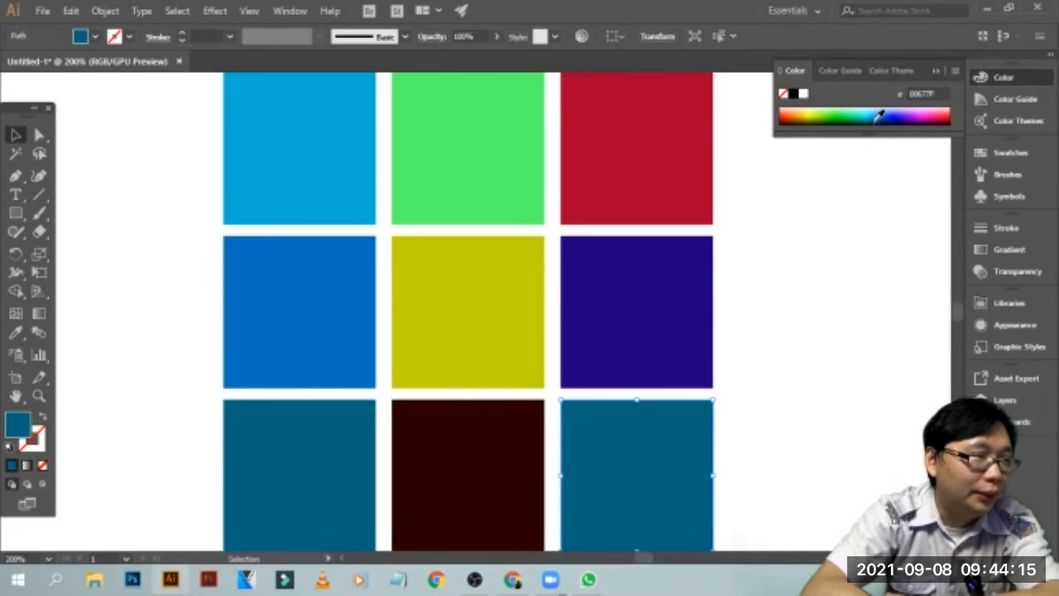
left_click(824, 108)
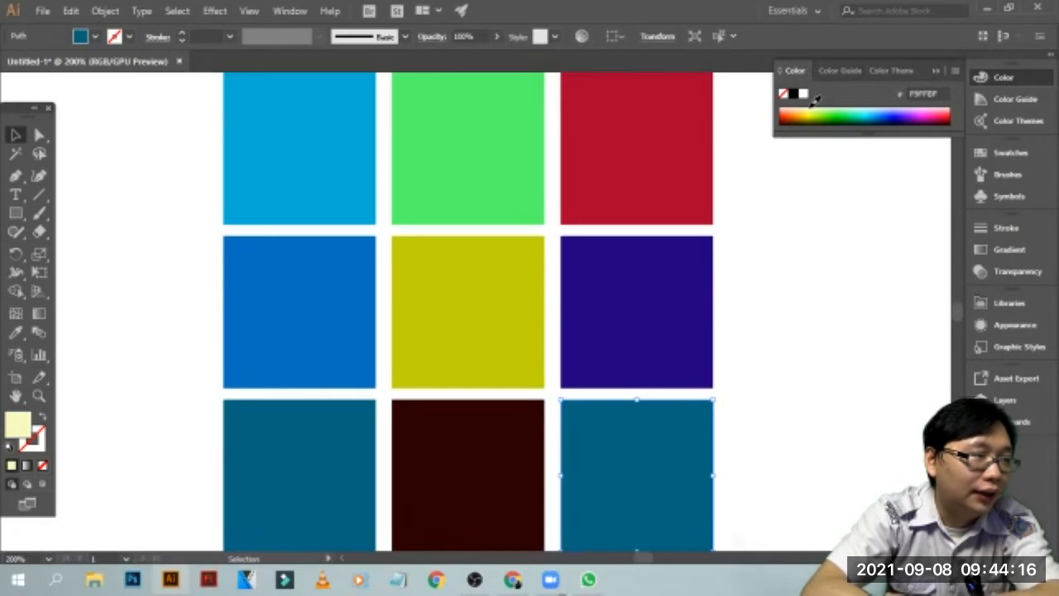
left_click(784, 341)
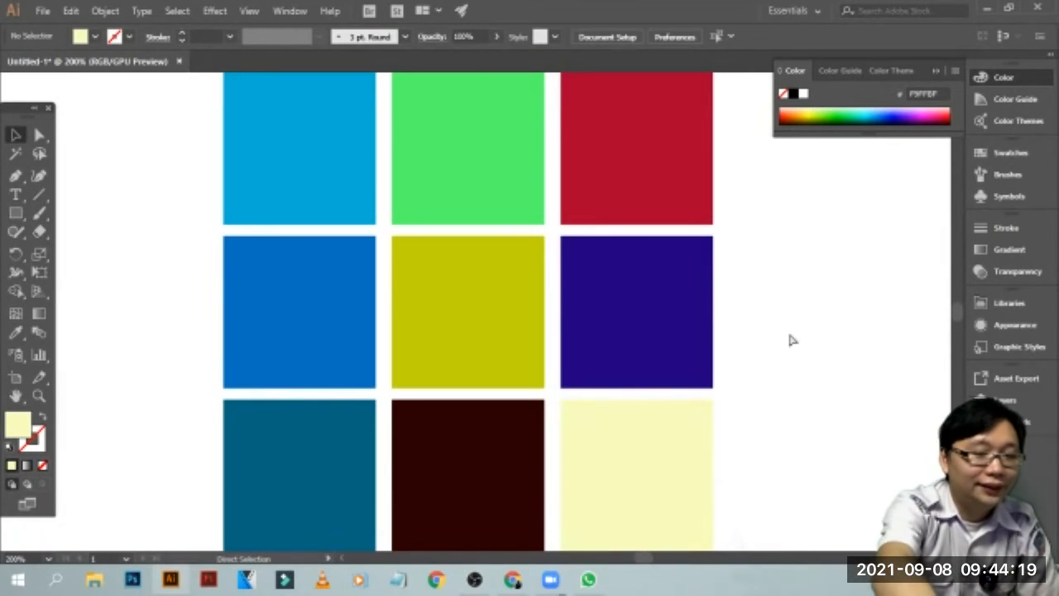
Move all nine squares together toward the artboard's left side and group them
key("ctrl+minus")
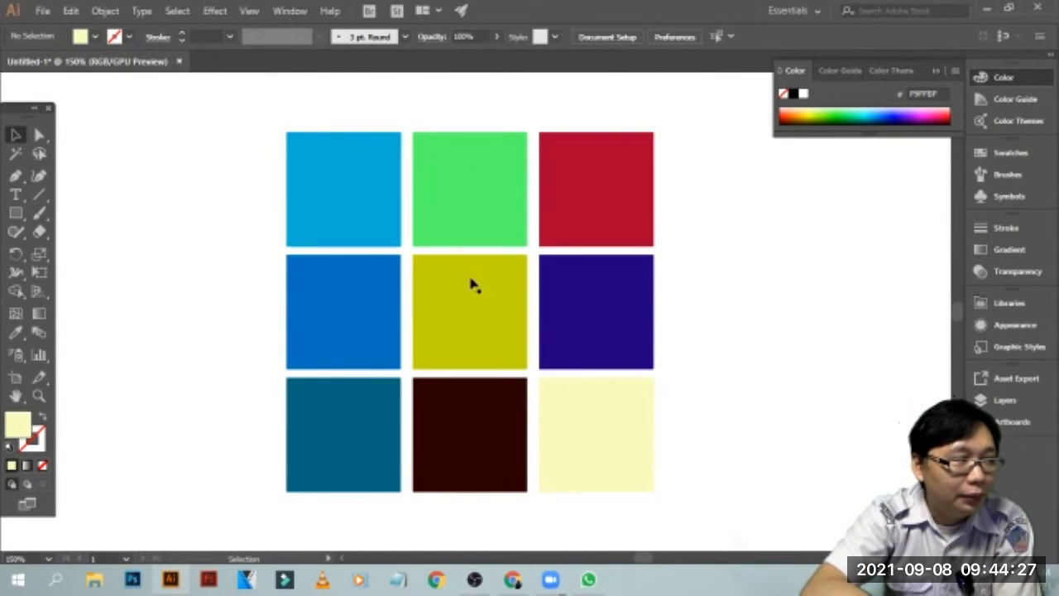
left_click_drag(703, 121, 199, 539)
left_click_drag(373, 326, 195, 331)
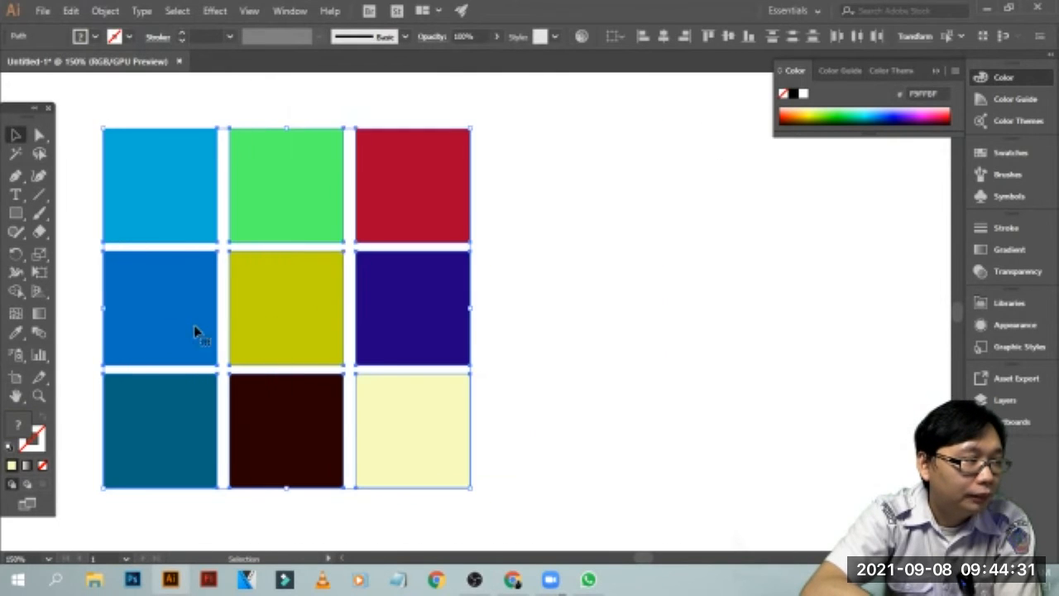
right_click(292, 319)
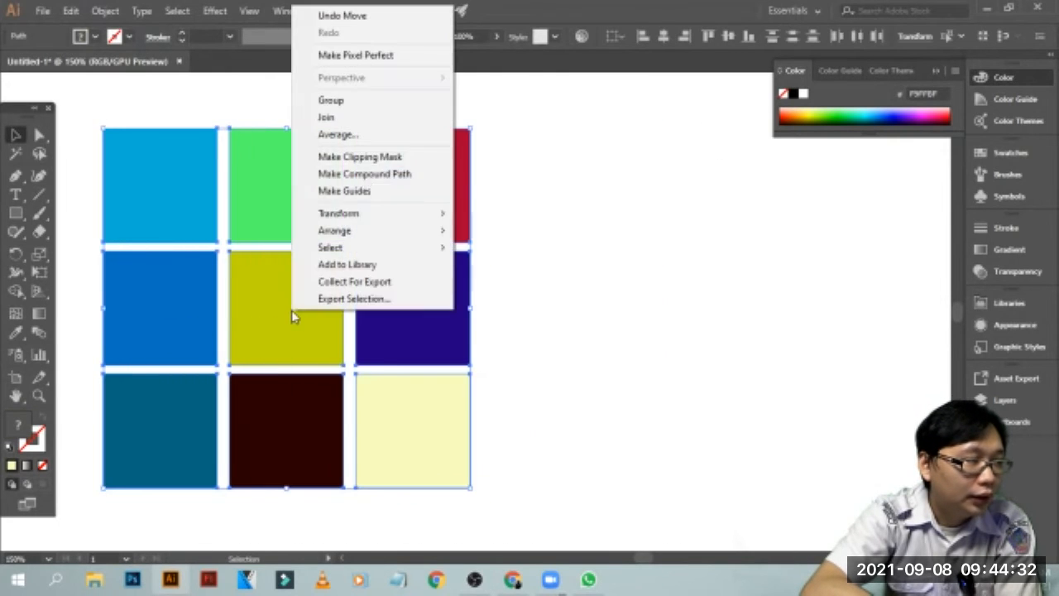
left_click(381, 100)
Move the group to the artboard's right side and scale it down proportionally to a little over half its size
left_click_drag(408, 179, 933, 257)
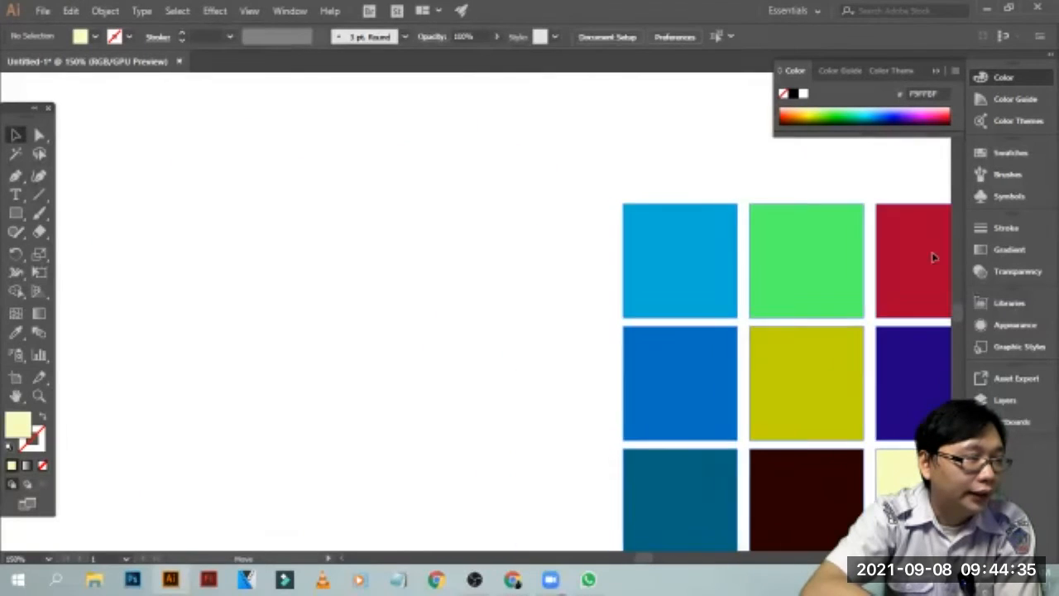
left_click(598, 236)
left_click_drag(551, 173, 667, 283)
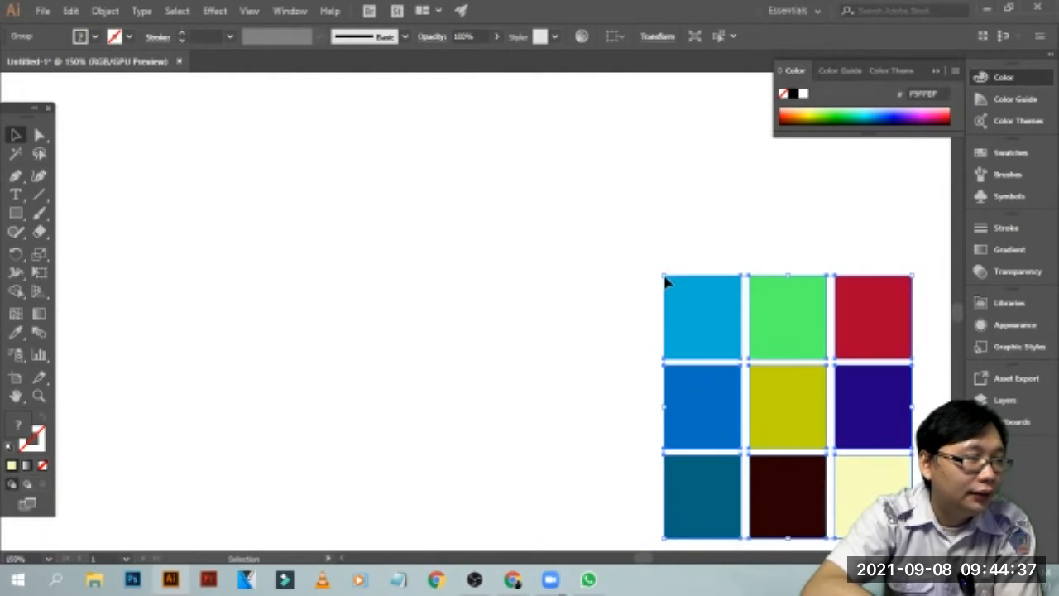
key("ctrl+z")
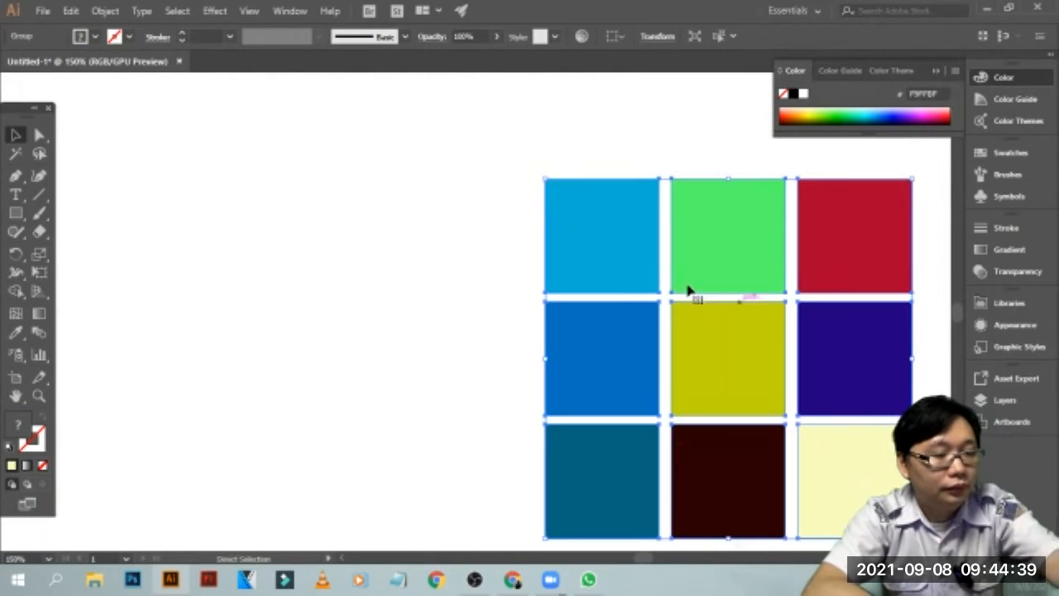
left_click_drag(545, 179, 702, 331)
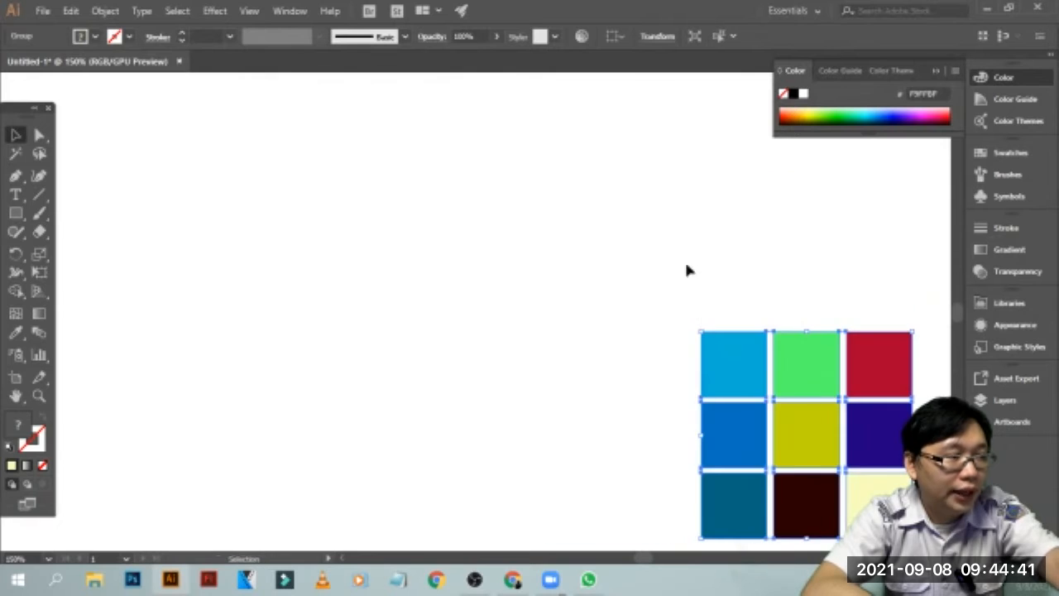
left_click(684, 263)
left_click_drag(808, 353, 808, 235)
Draw a pale yellow circle about 170 px in diameter in the empty area left of the coloured squares
left_click_drag(16, 213, 98, 251)
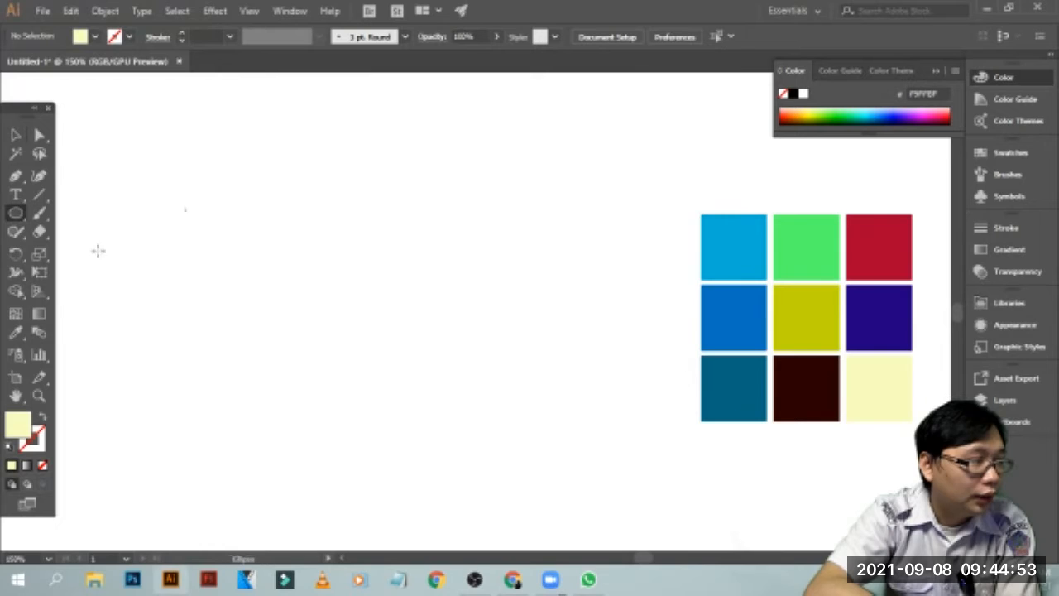
left_click_drag(256, 189, 455, 388)
left_click(15, 134)
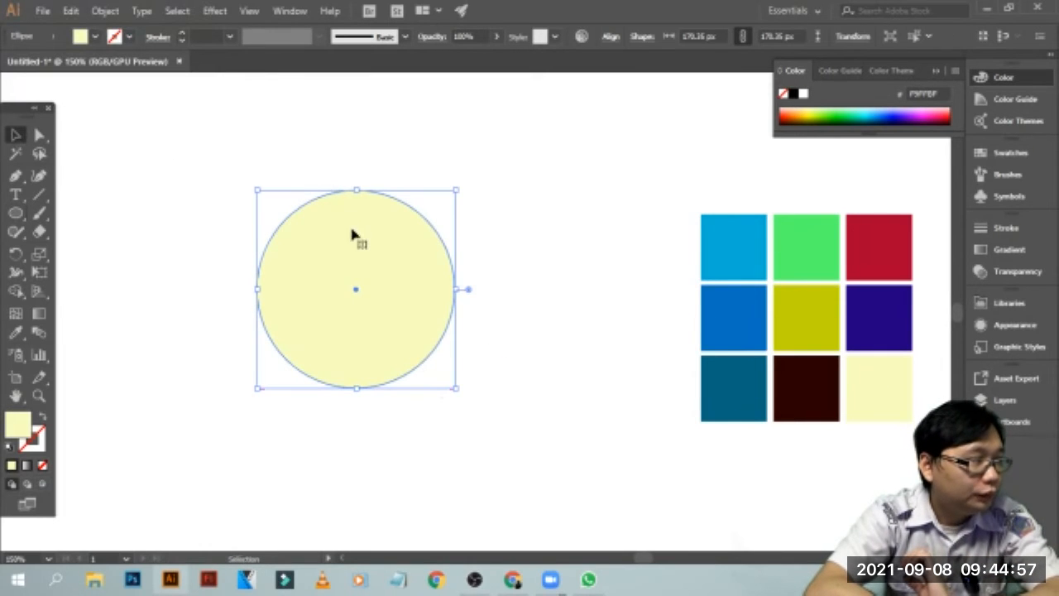
Split the pale yellow circle into a grid of 2 rows and 2 columns, with the preview on
left_click(594, 173)
left_click(420, 272)
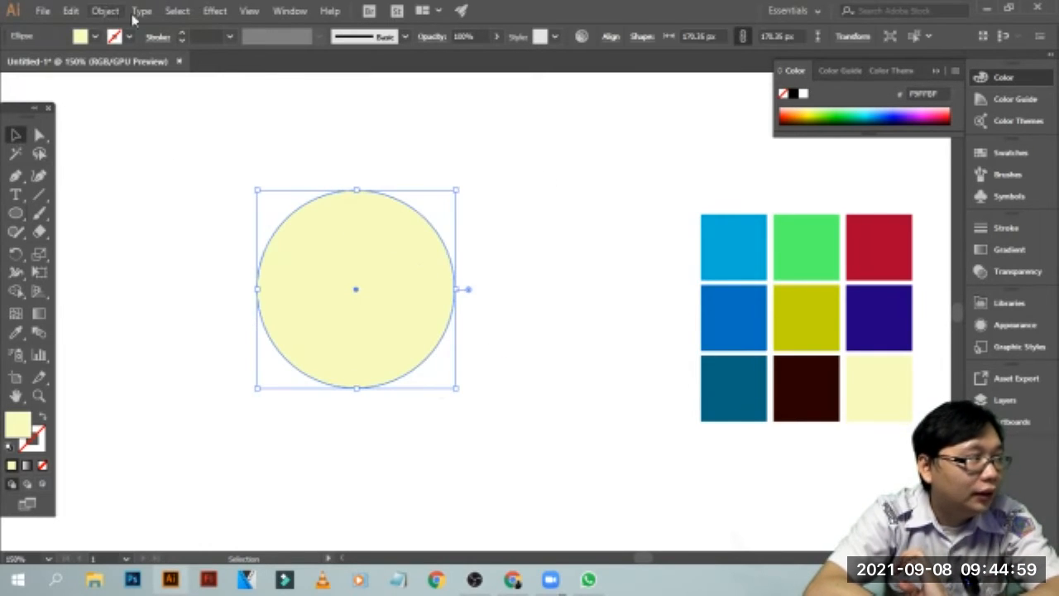
left_click(107, 13)
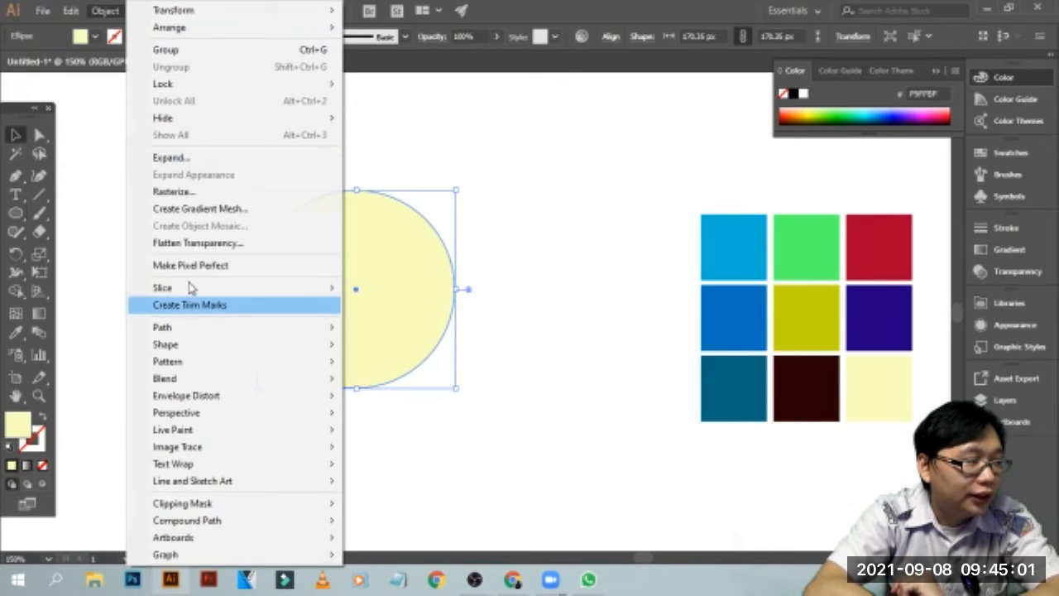
left_click(638, 14)
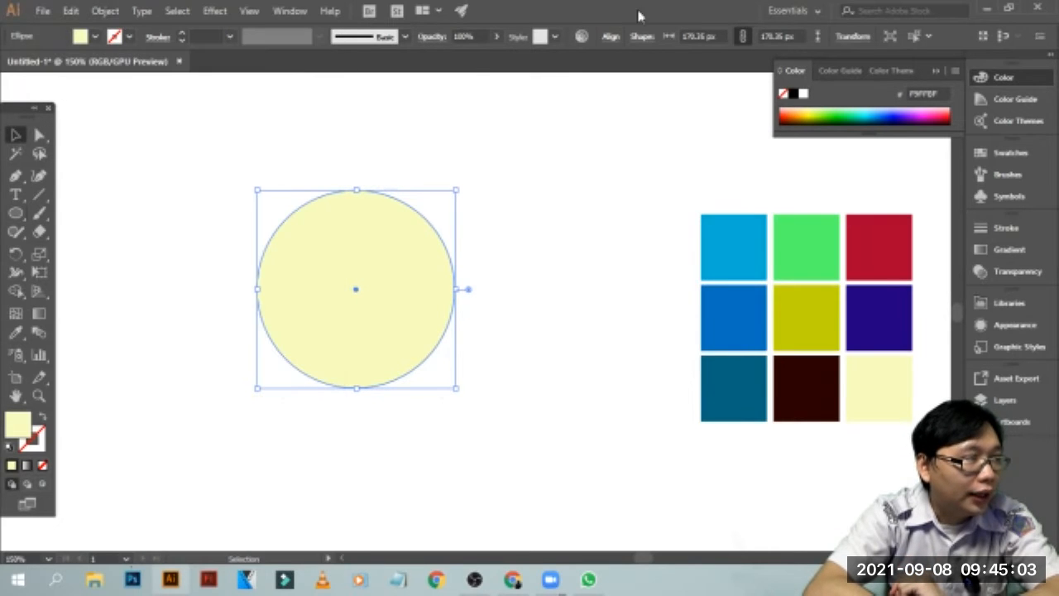
left_click(105, 12)
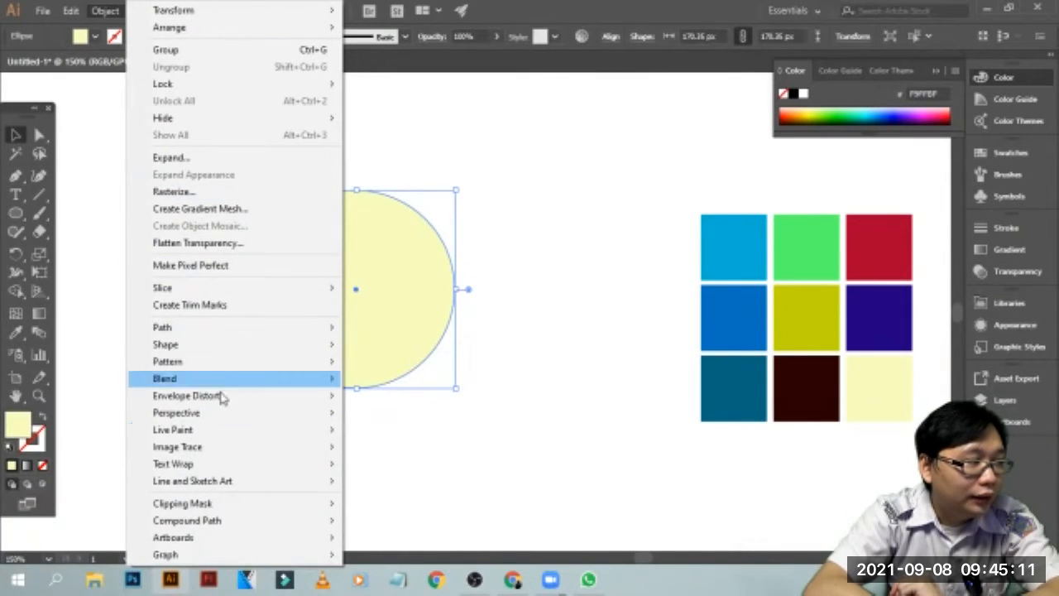
mouse_move(177, 335)
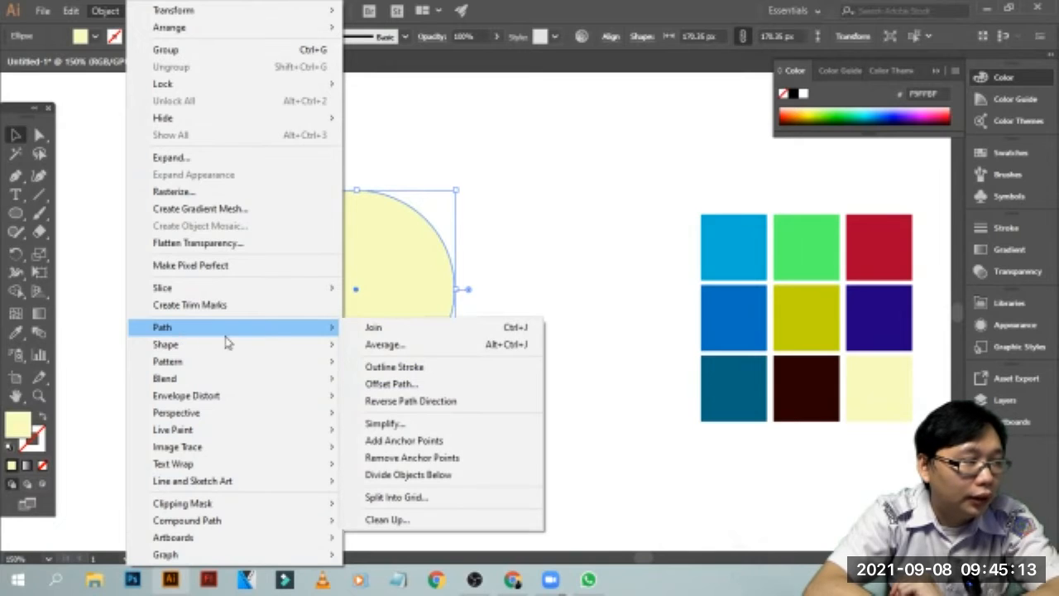
left_click(412, 499)
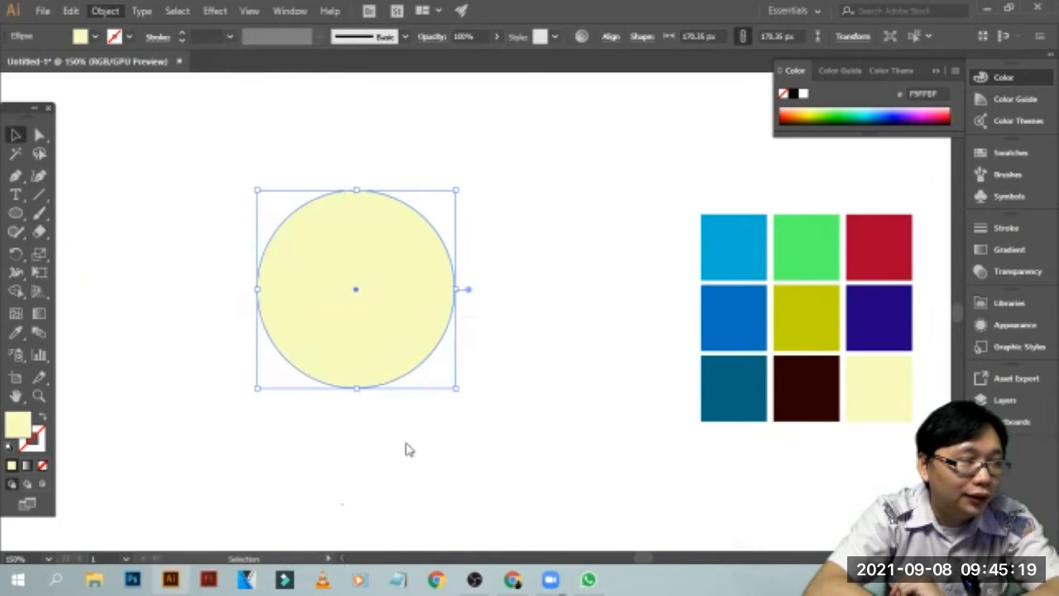
left_click(778, 287)
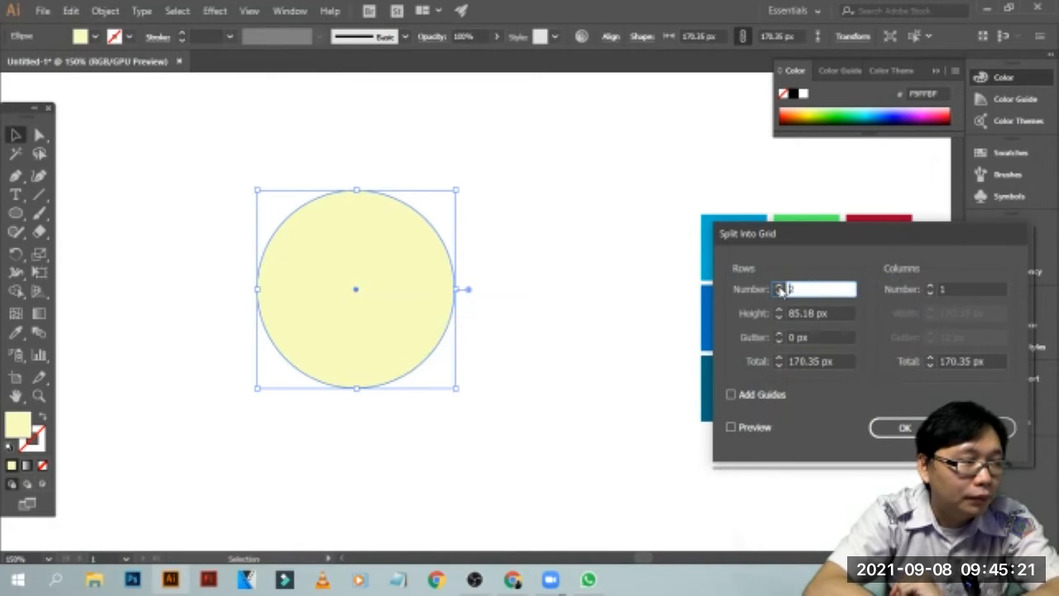
left_click(761, 426)
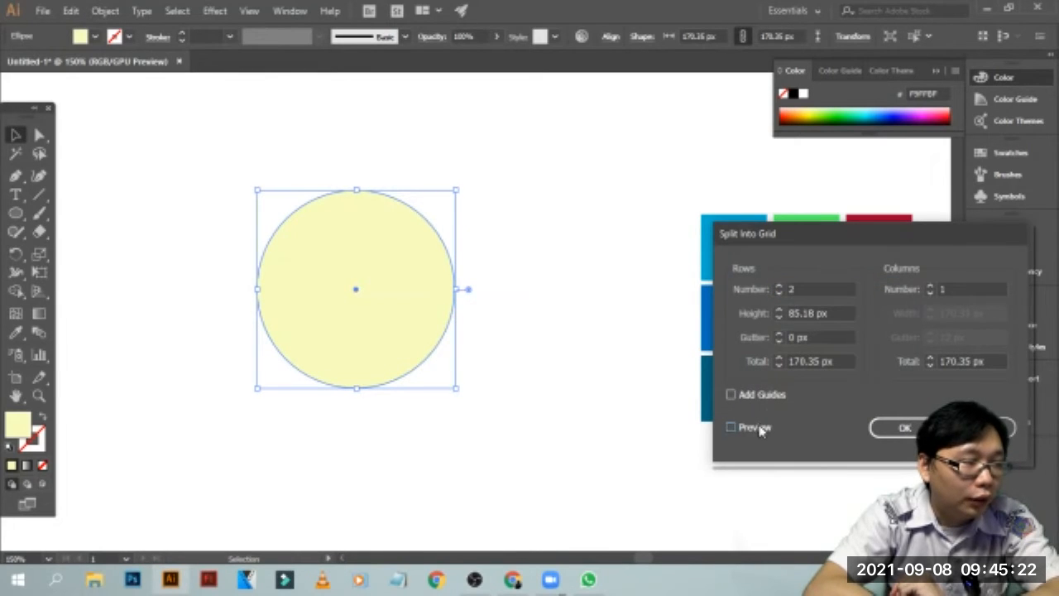
left_click(928, 286)
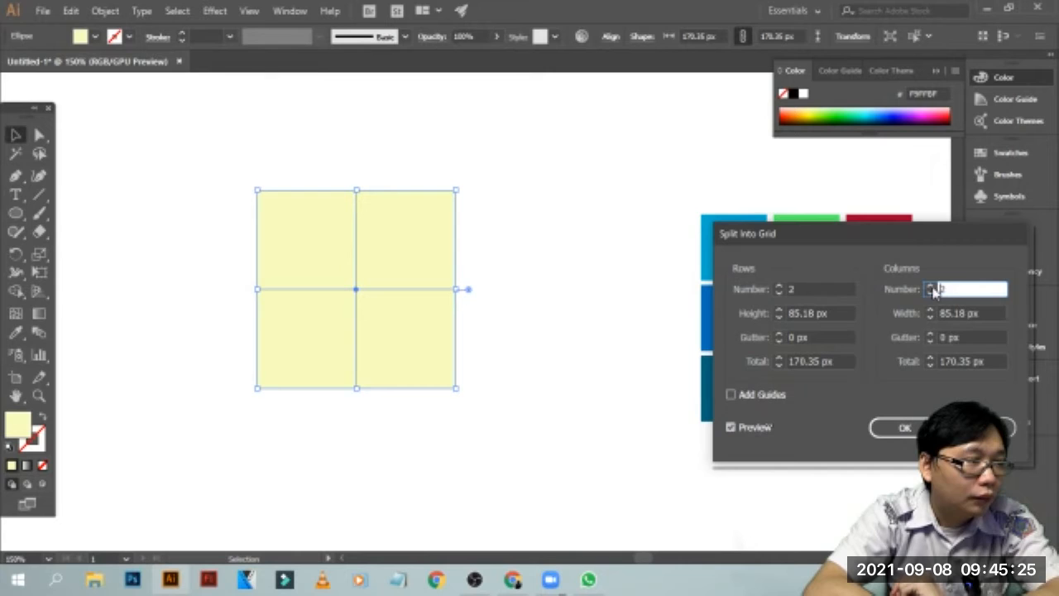
left_click(902, 426)
Delete all four pale yellow pieces left of the coloured squares
left_click(572, 342)
left_click(318, 286)
left_click(486, 207)
left_click(403, 231)
left_click_drag(510, 126, 188, 405)
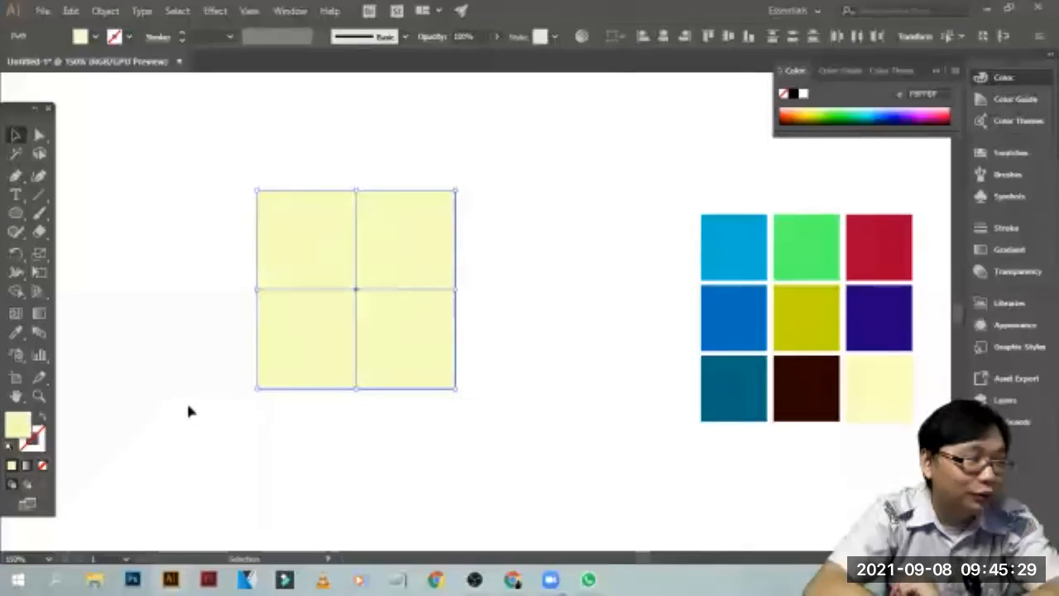
key("Delete")
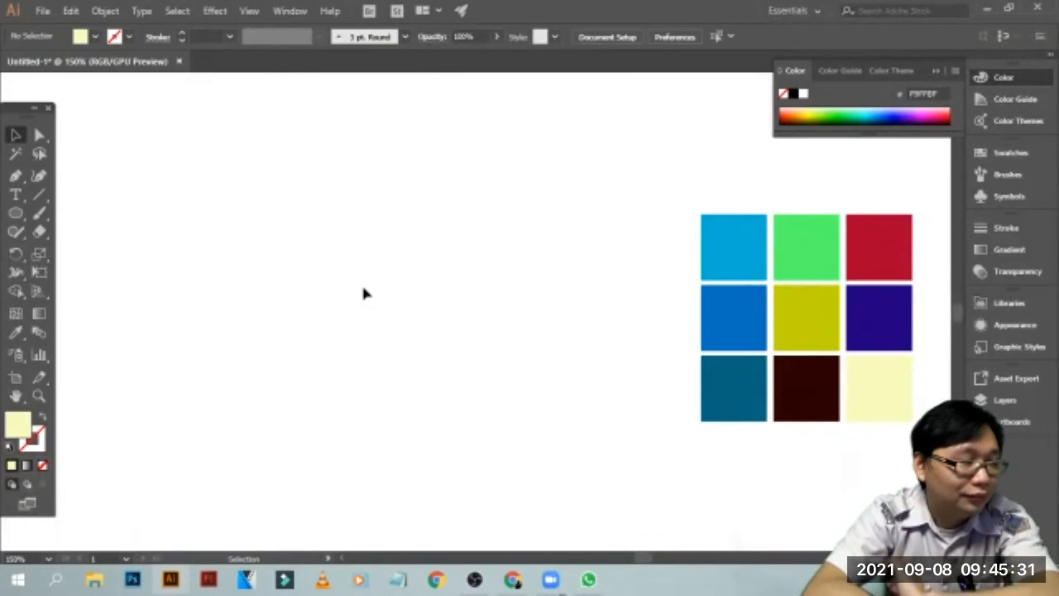
Move the group of nine coloured squares slightly up and to the left, and ungroup it
left_click_drag(682, 182, 928, 343)
left_click_drag(773, 240, 730, 208)
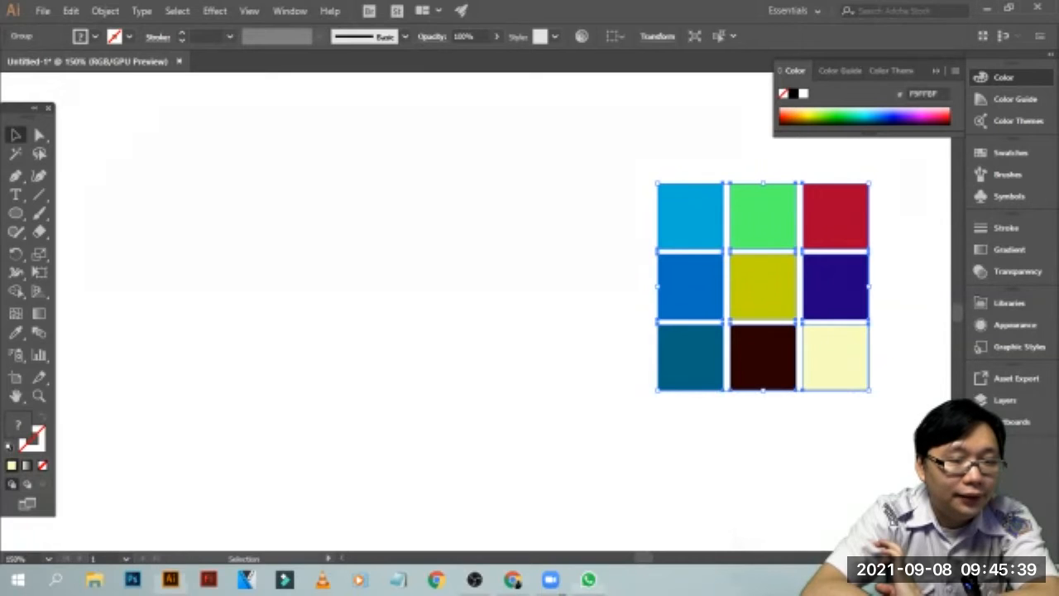
left_click(15, 213)
left_click(368, 143)
left_click(15, 135)
left_click(420, 165)
left_click(786, 296)
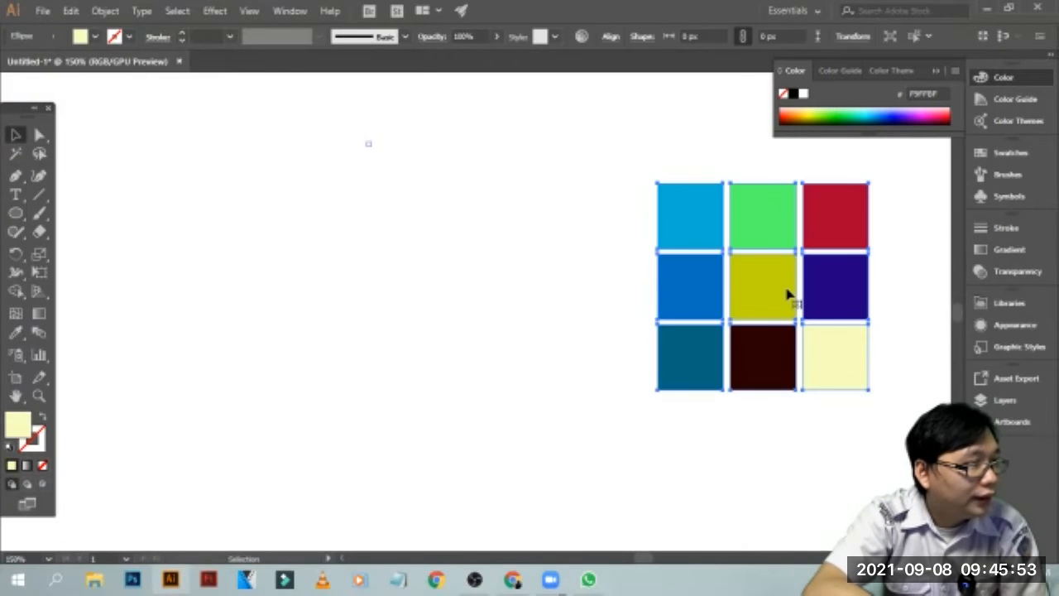
key("ctrl+g")
right_click(786, 290)
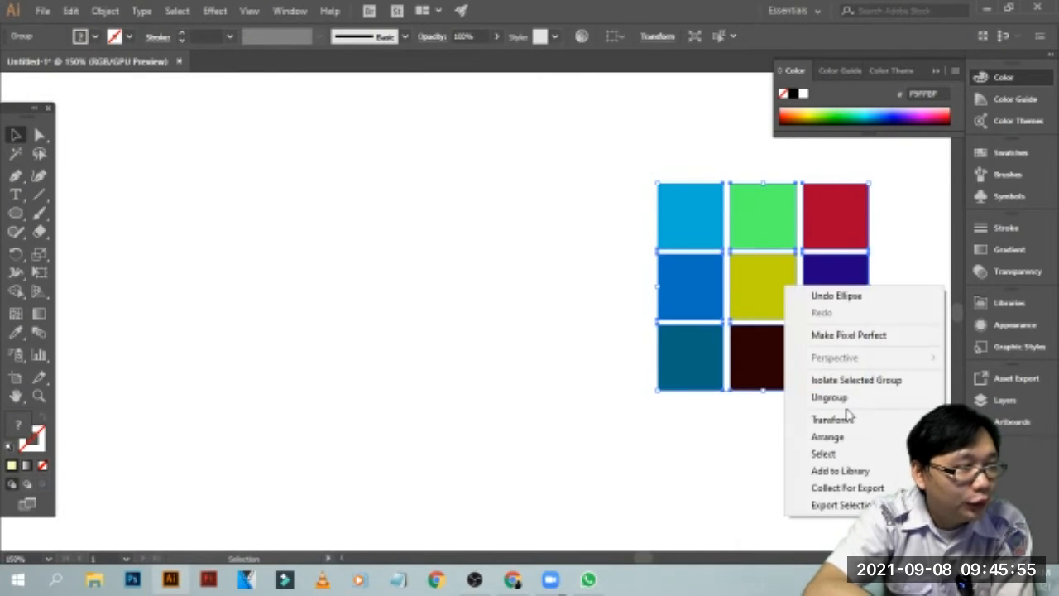
left_click(829, 397)
left_click(607, 335)
Move the olive middle square to the empty area on the left and enlarge it proportionally to nearly two and a half times its size
left_click(782, 295)
left_click_drag(766, 299, 322, 277)
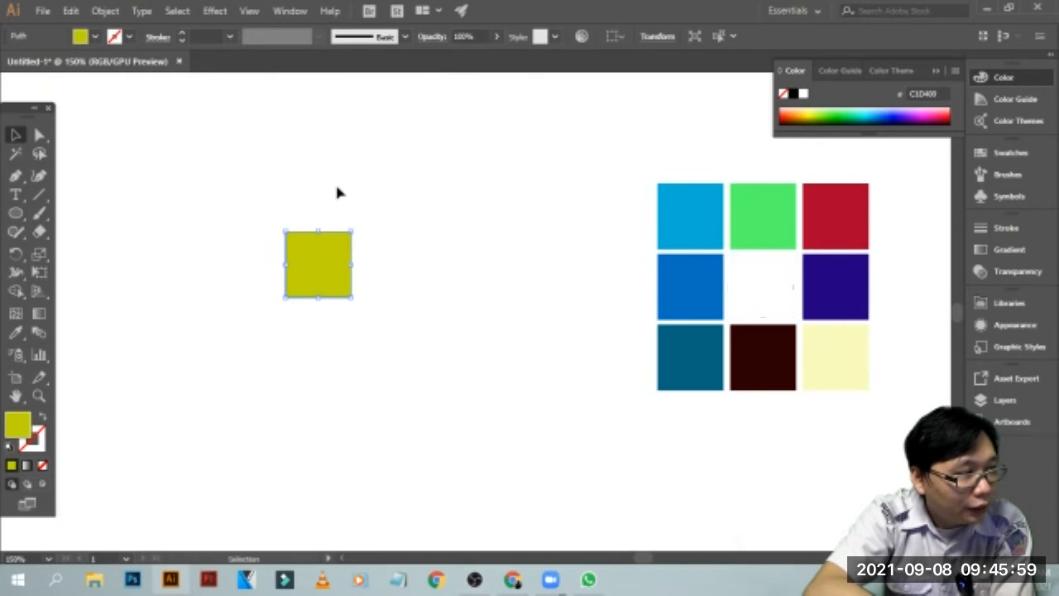
left_click(430, 245)
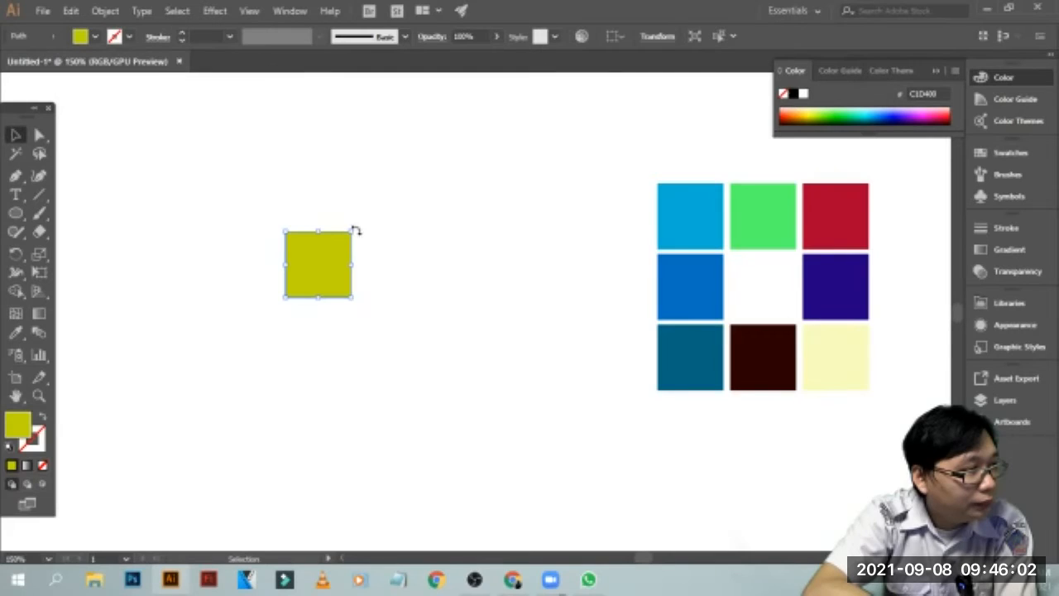
left_click(352, 231)
left_click_drag(352, 232, 331, 291)
left_click(567, 247)
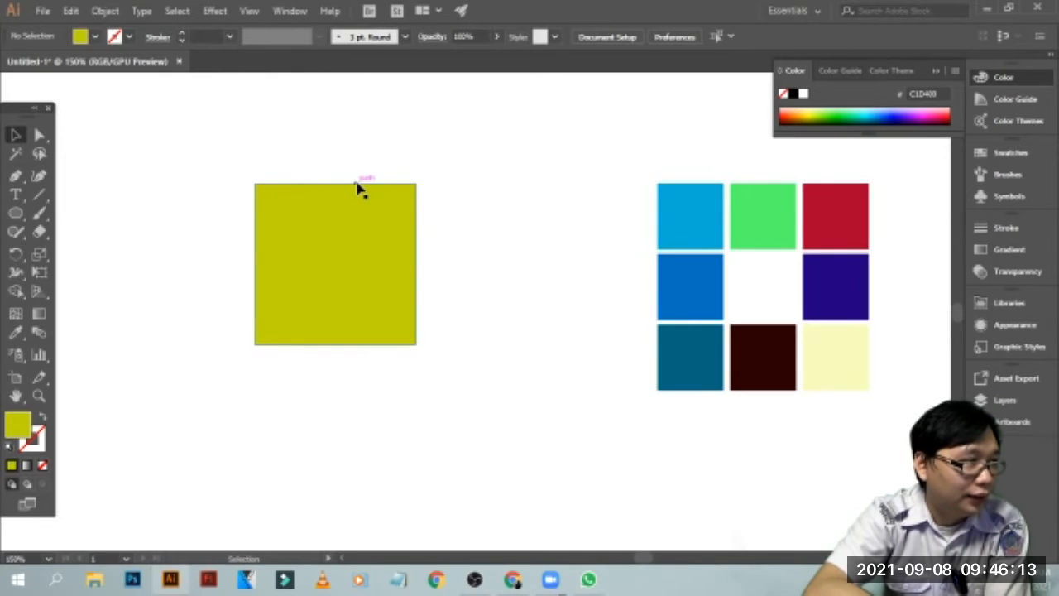
Draw a small upright five-pointed star just right of the olive square and fill it with dark navy blue
left_click(16, 213)
left_click(93, 271)
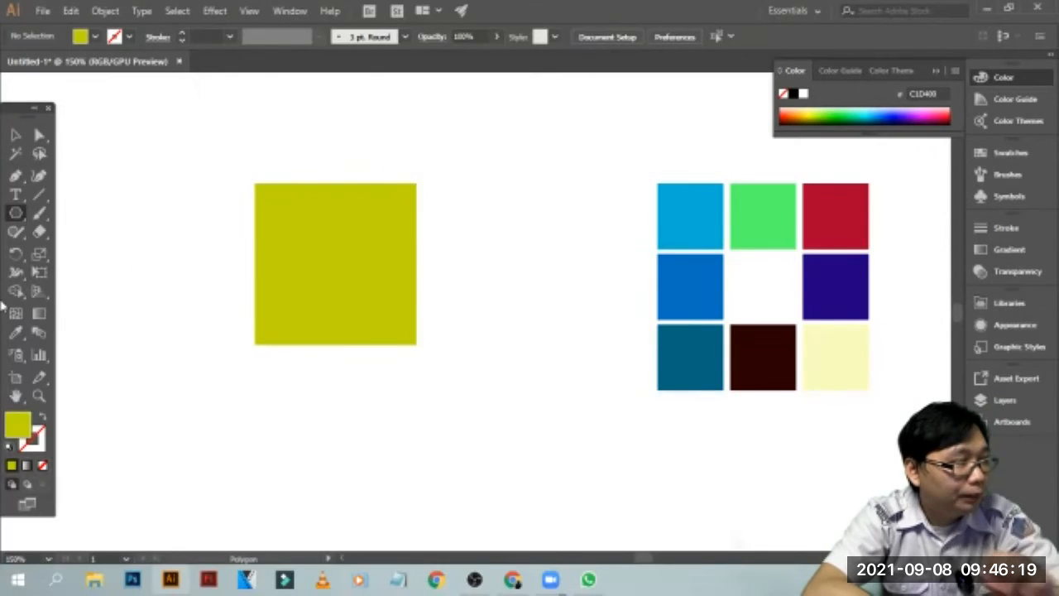
left_click(16, 213)
left_click(81, 288)
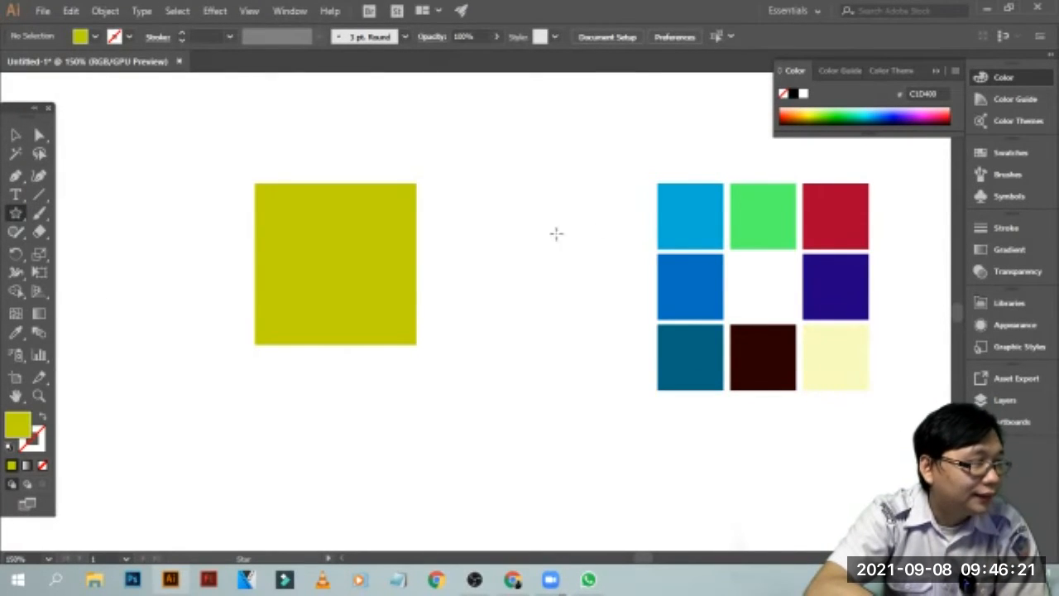
mouse_move(471, 224)
left_mouse_down()
mouse_move(524, 293)
mouse_move(506, 261)
left_mouse_up()
key("v")
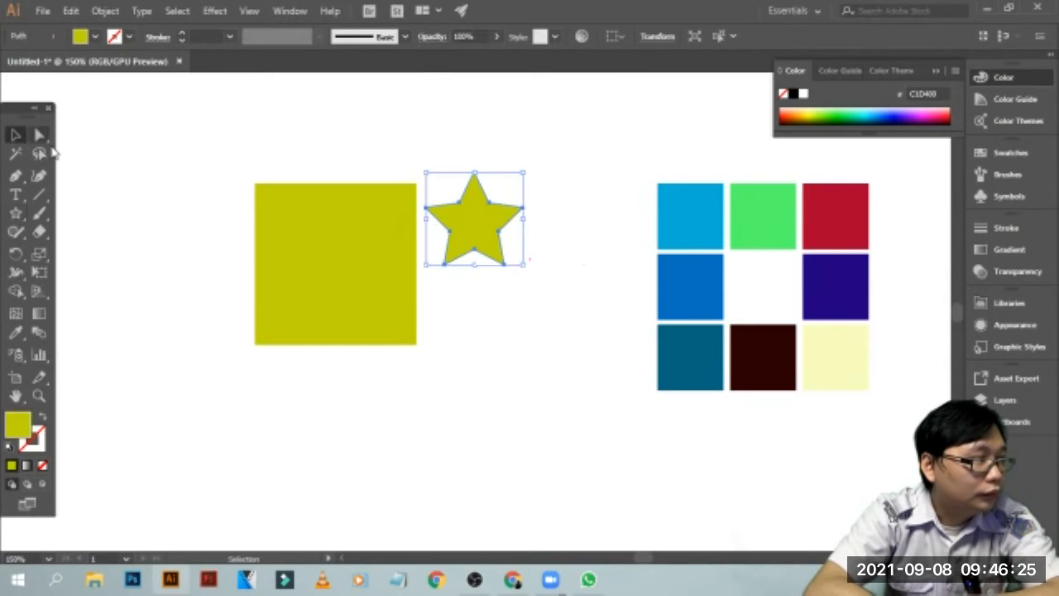
left_click(900, 120)
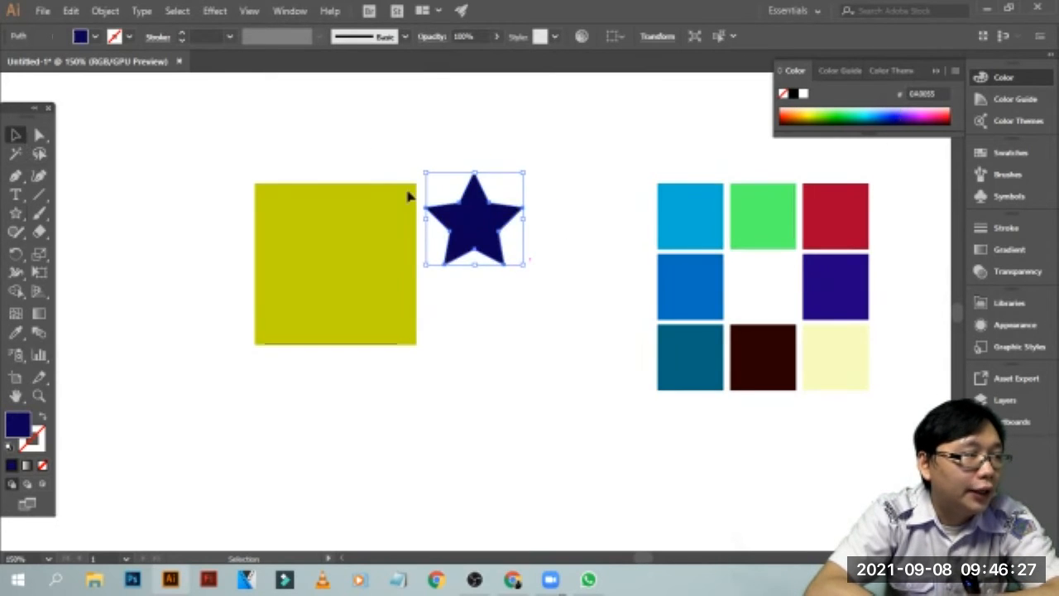
Move the navy star onto the middle of the olive square and deselect it
left_click(351, 169)
left_click(492, 209)
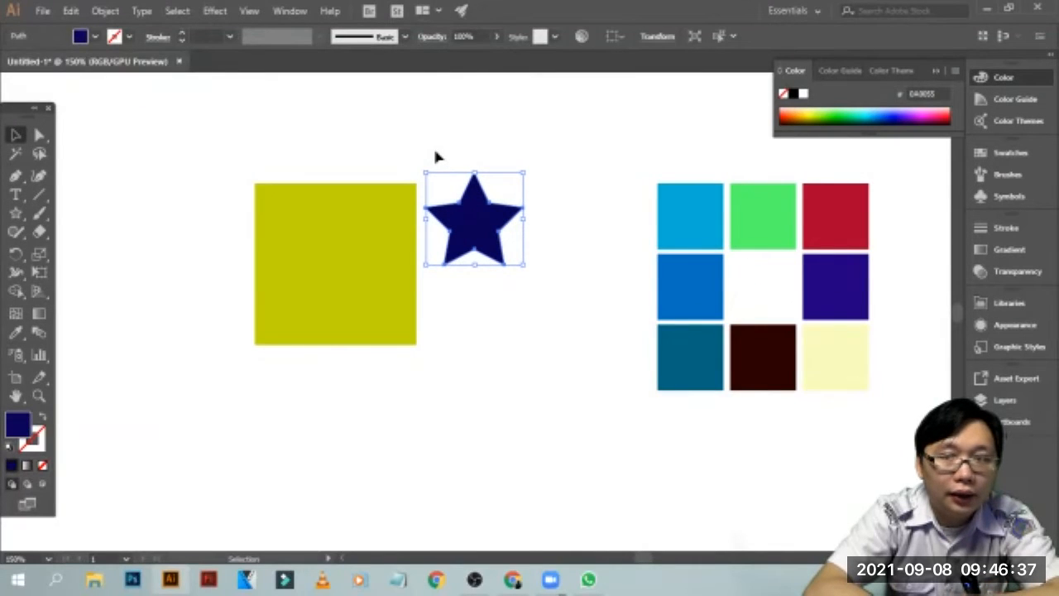
left_click(537, 159)
left_click(463, 222)
left_click_drag(481, 228, 342, 278)
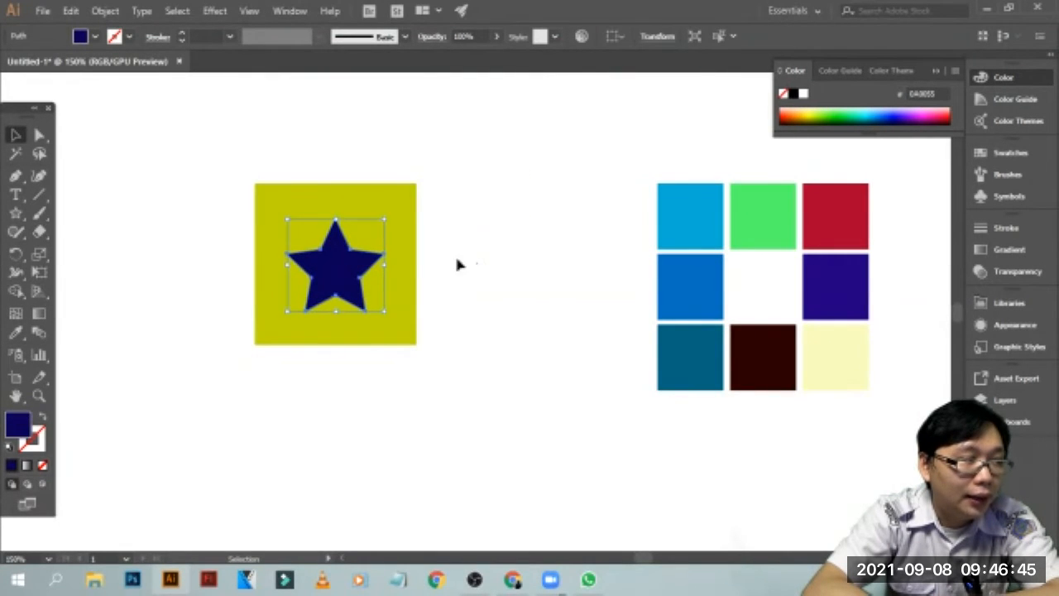
left_click(459, 263)
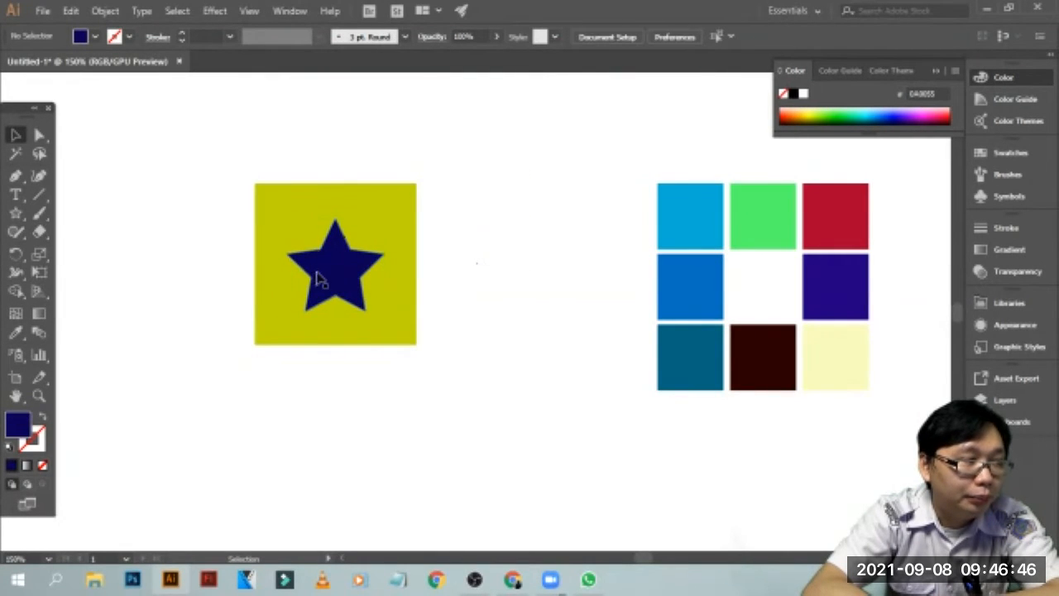
Try enlarging the star from its upper-right corner, and undo the scaling
left_click(373, 302)
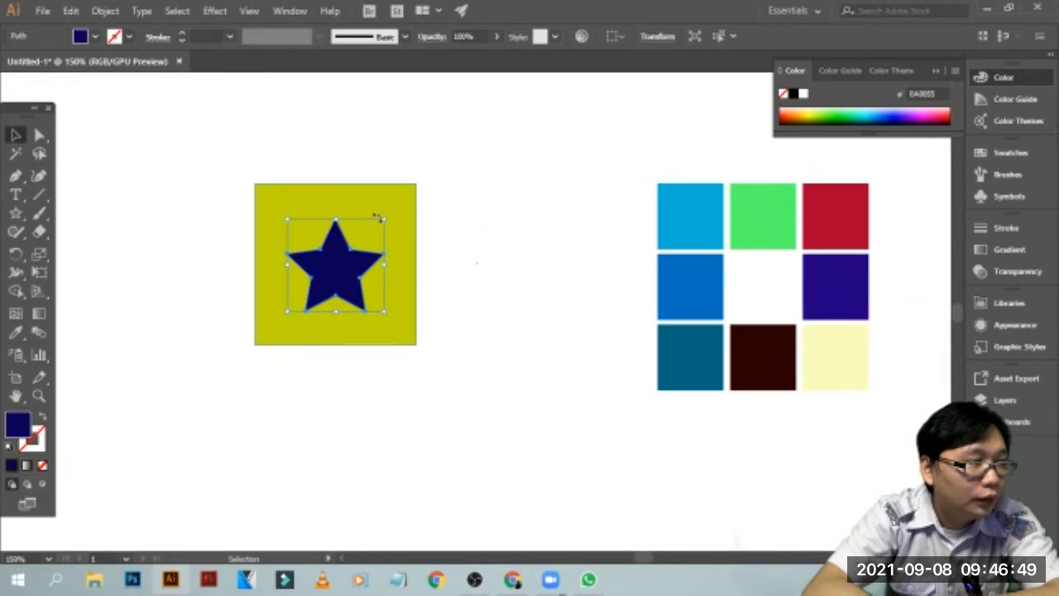
left_click_drag(383, 219, 466, 177)
key("a")
key("ctrl+z")
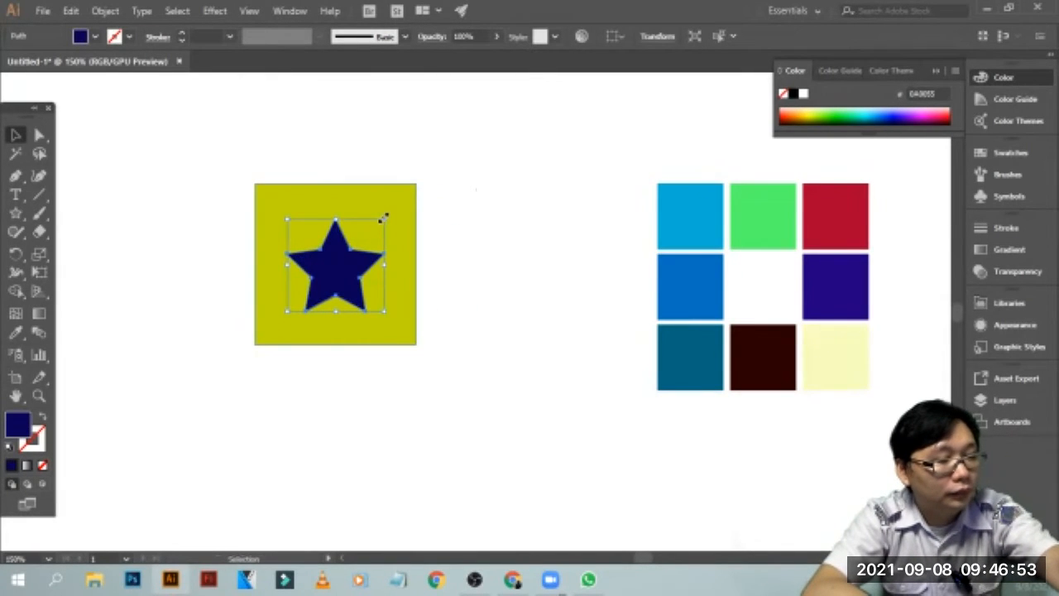
Nudge the star slightly upward so it is centred on the olive square, and deselect it
left_click(422, 233)
left_click(368, 269)
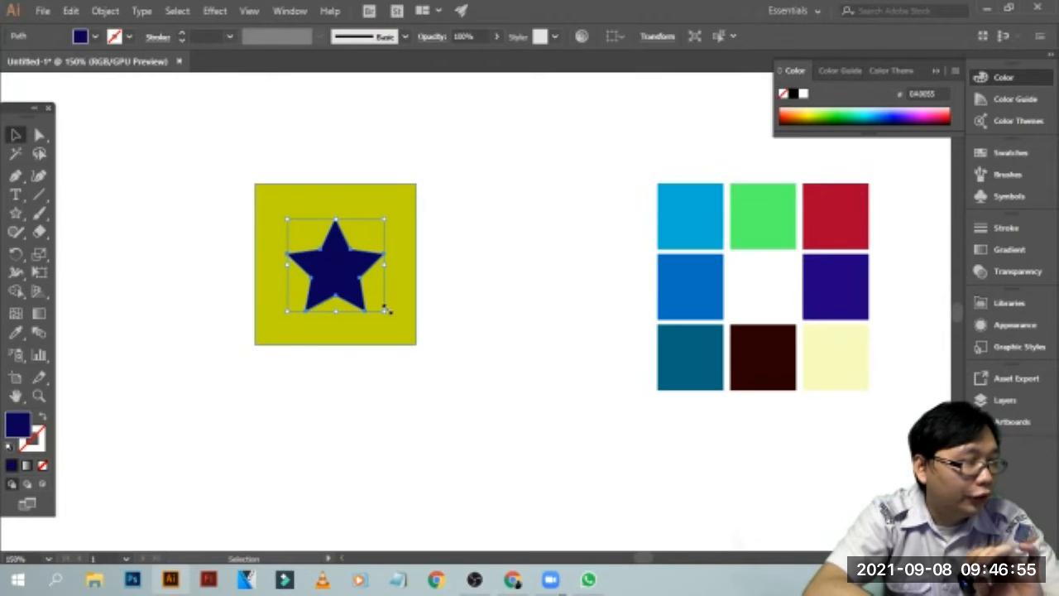
left_click_drag(384, 308, 349, 284)
key("a")
key("v")
left_click(438, 266)
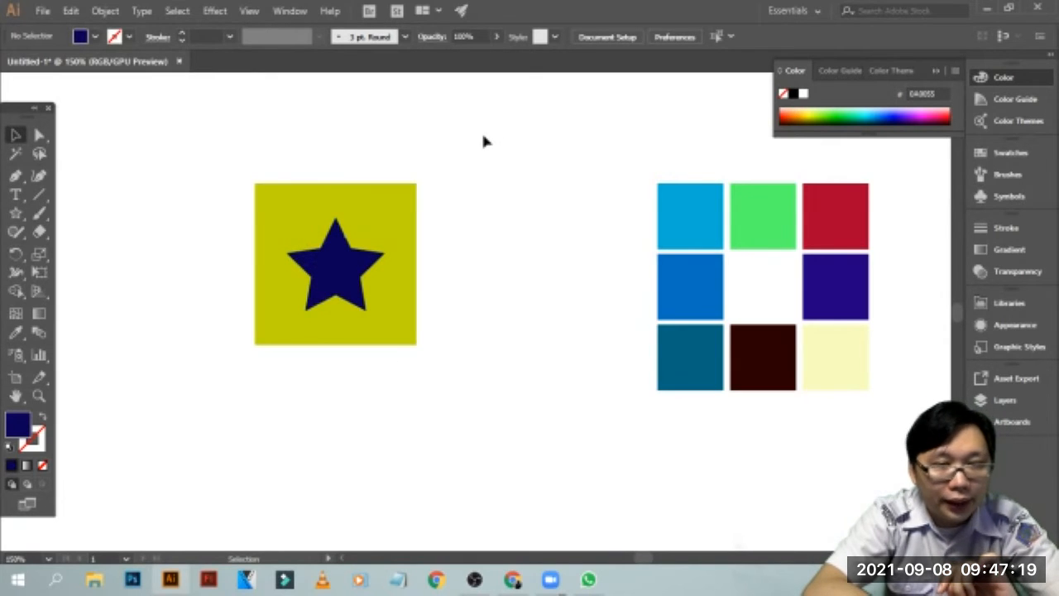
Use the star to cut the olive square beneath it with Divide Objects Below
left_click(329, 289)
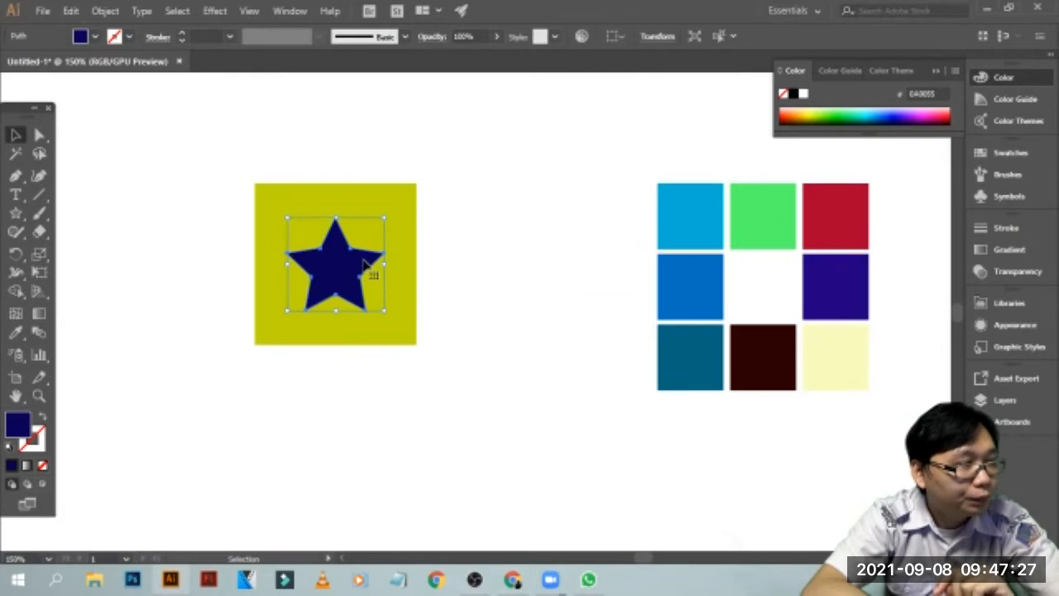
left_click(106, 11)
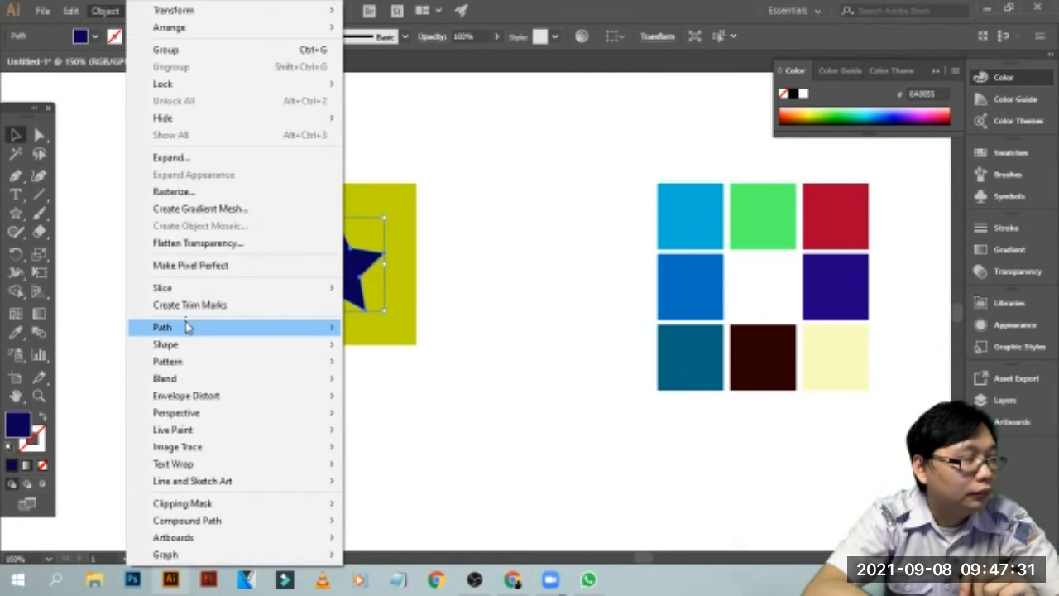
mouse_move(187, 334)
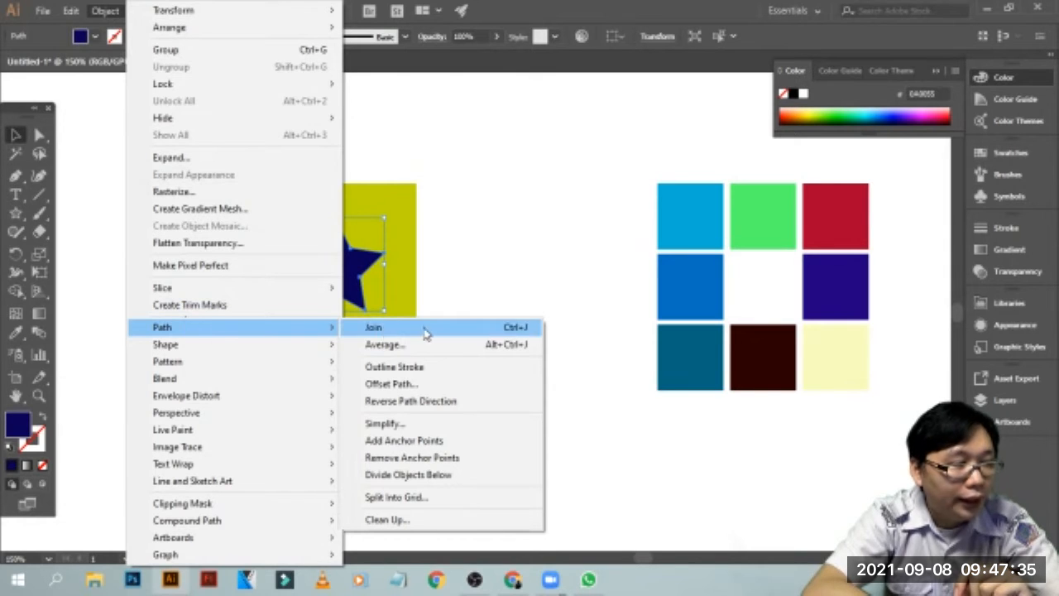
left_click(441, 484)
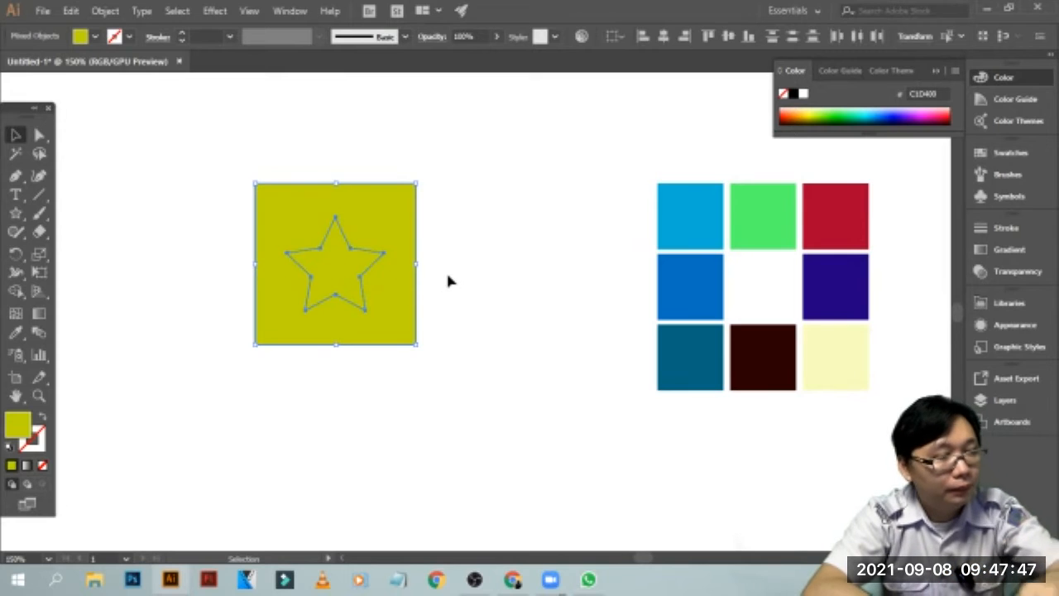
key("ctrl+equal")
key("ctrl+equal")
key("ctrl+equal")
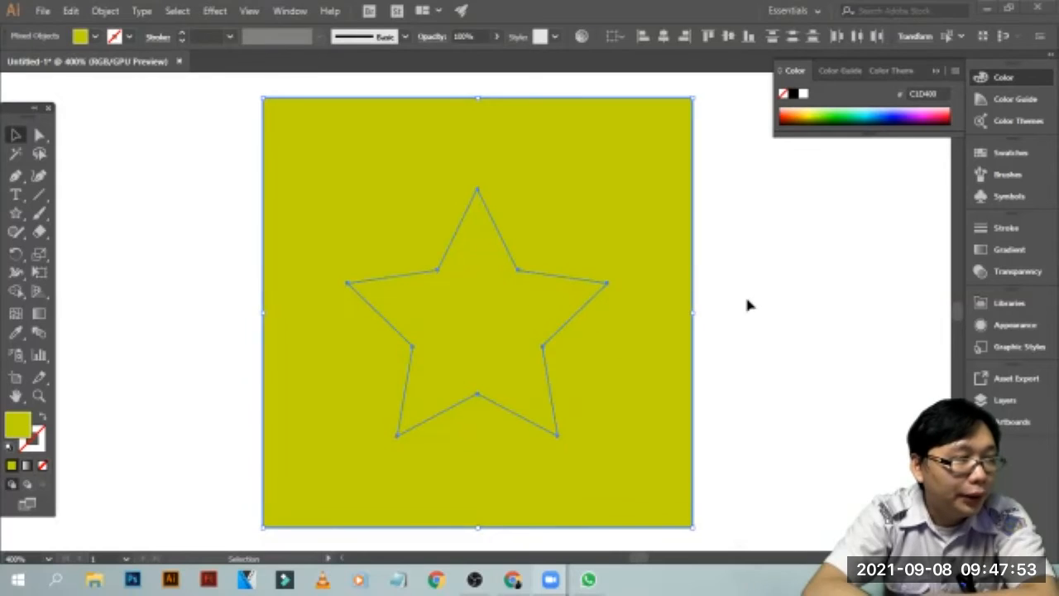
Undo the star-shaped division of the square and recentre the navy star over it
key("ctrl+z")
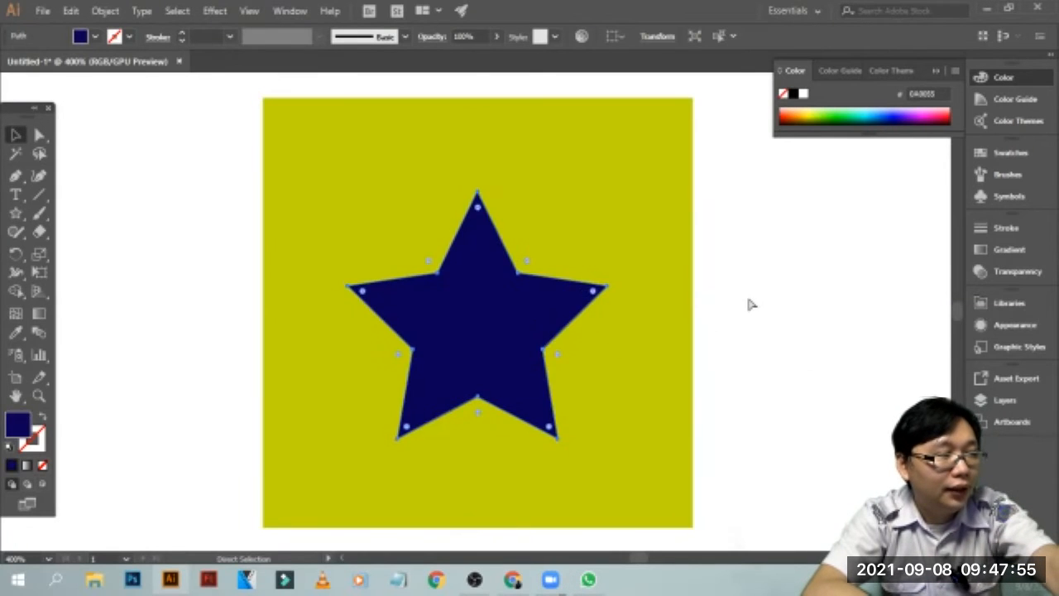
left_click_drag(547, 311, 476, 338)
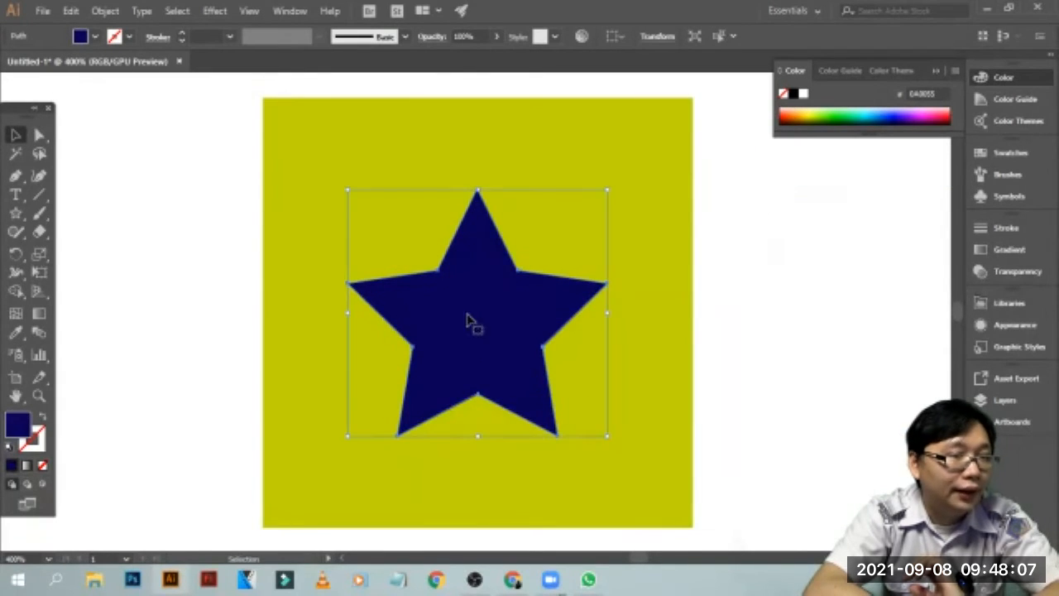
left_click(254, 309)
left_click(480, 319)
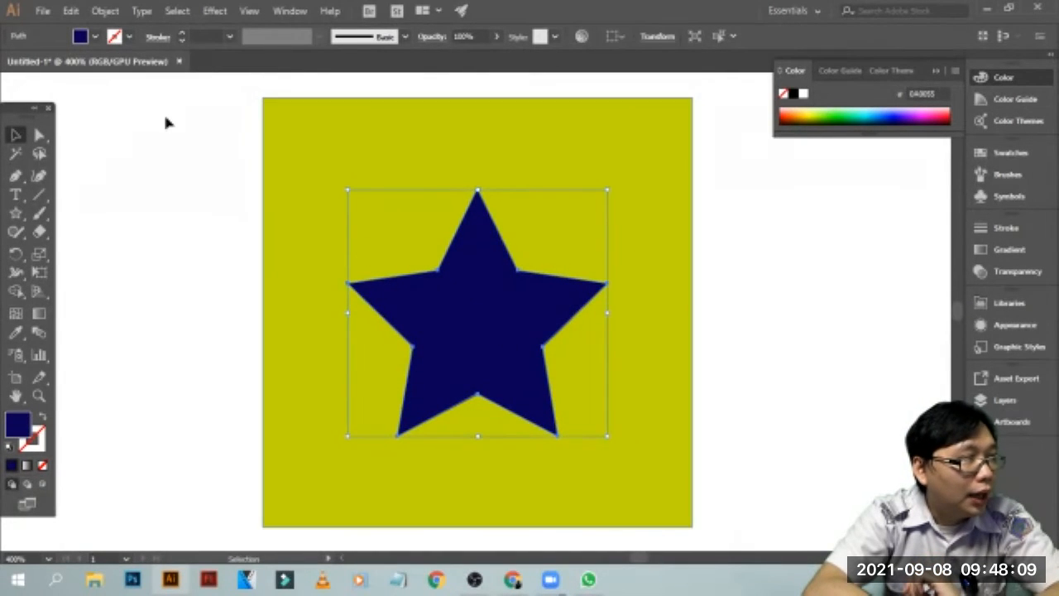
left_click(223, 331)
left_click(442, 326)
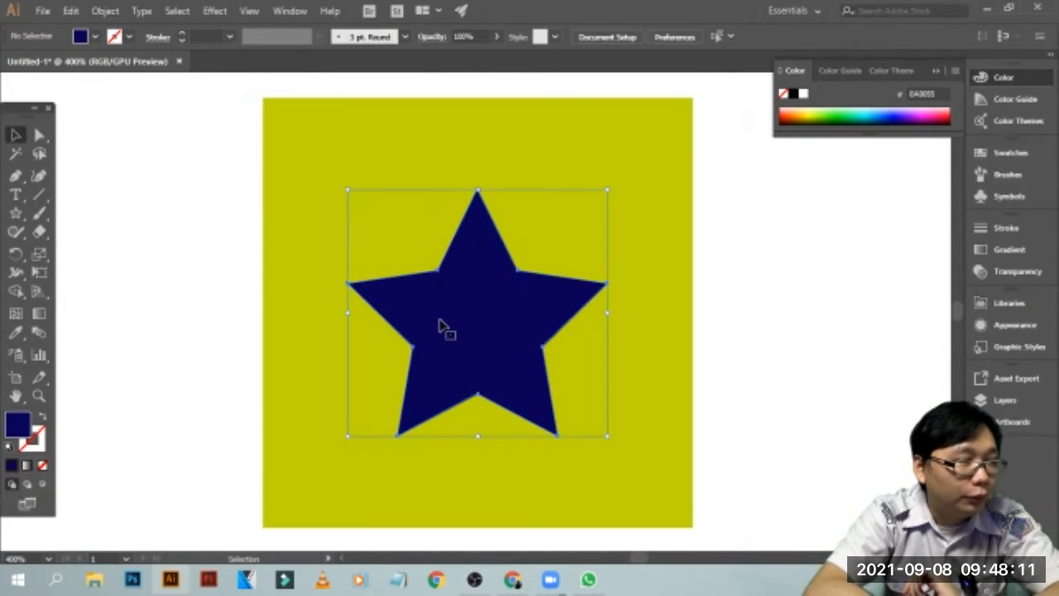
left_click(767, 277)
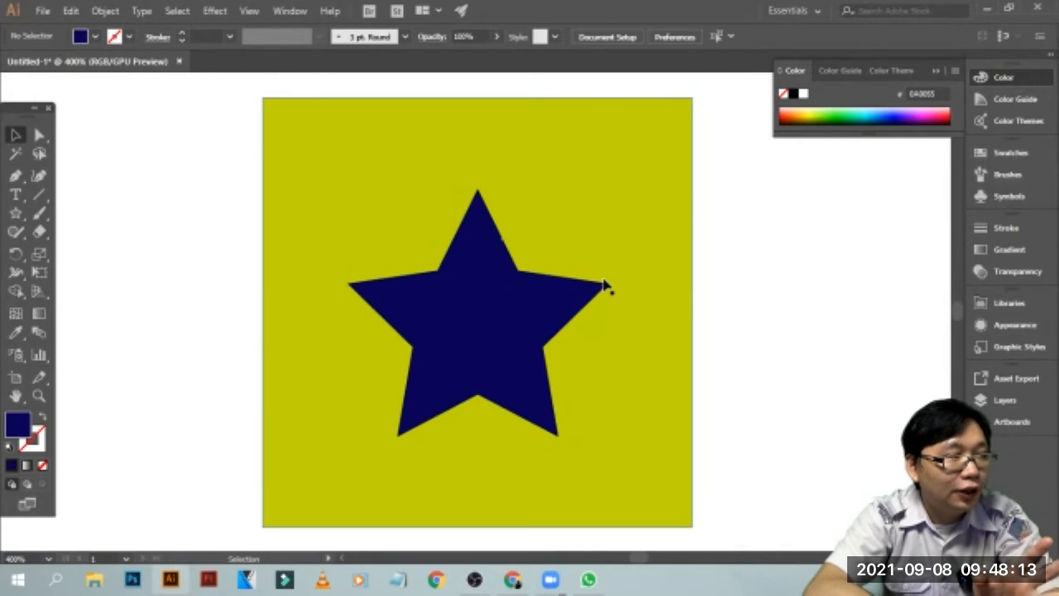
Cut the olive square with the navy star using Divide Objects Below
left_click(486, 233)
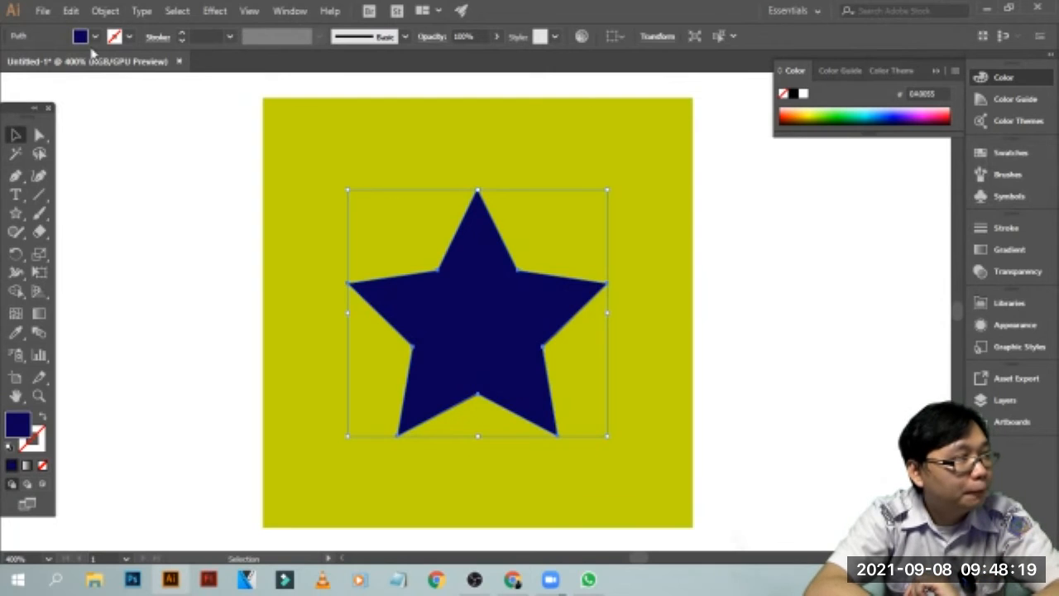
left_click(104, 10)
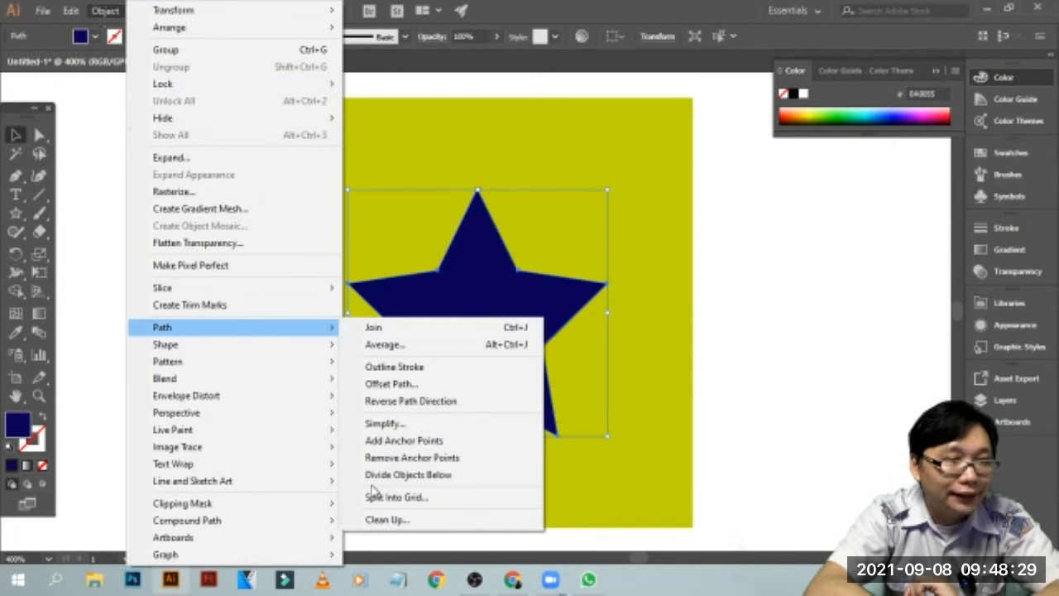
left_click(442, 476)
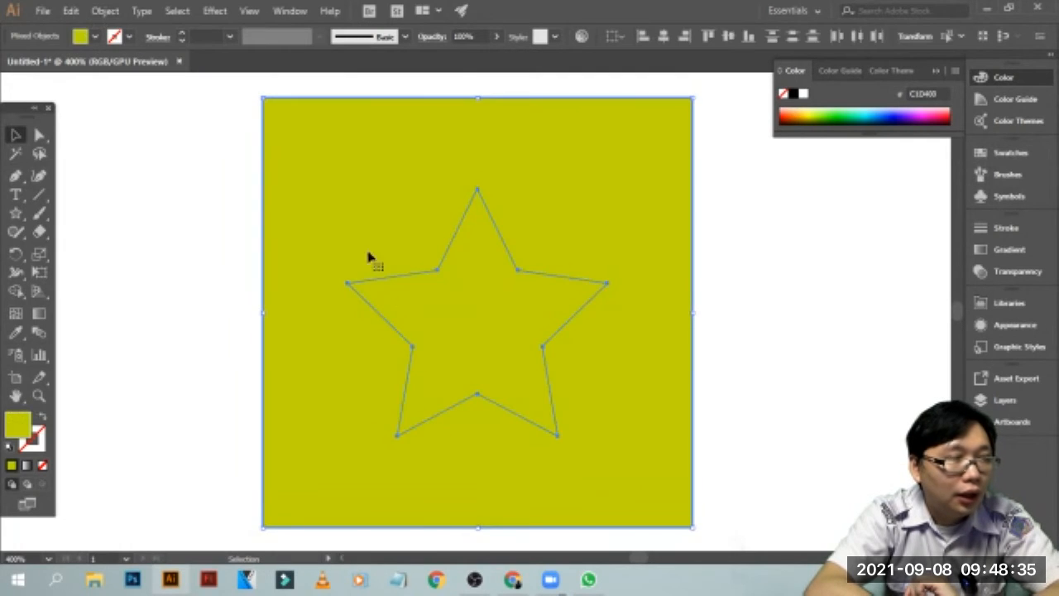
Move the cut-out star piece out to the right of the olive square and delete it
left_click(711, 248)
left_click(511, 342)
mouse_move(496, 314)
left_mouse_down()
mouse_move(756, 305)
mouse_move(464, 291)
mouse_move(510, 312)
left_mouse_up()
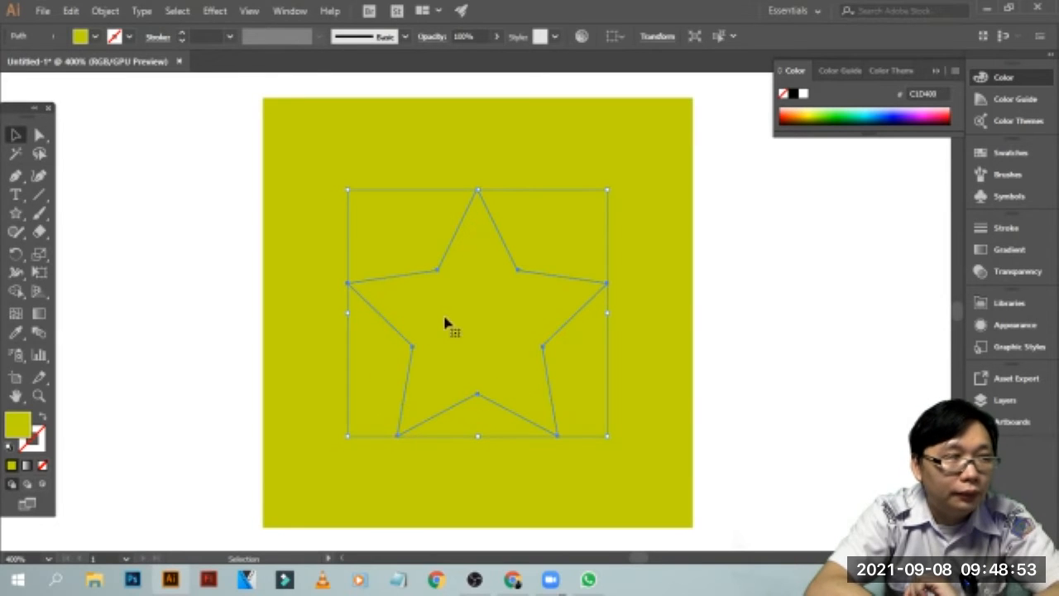
left_click_drag(524, 314, 944, 292)
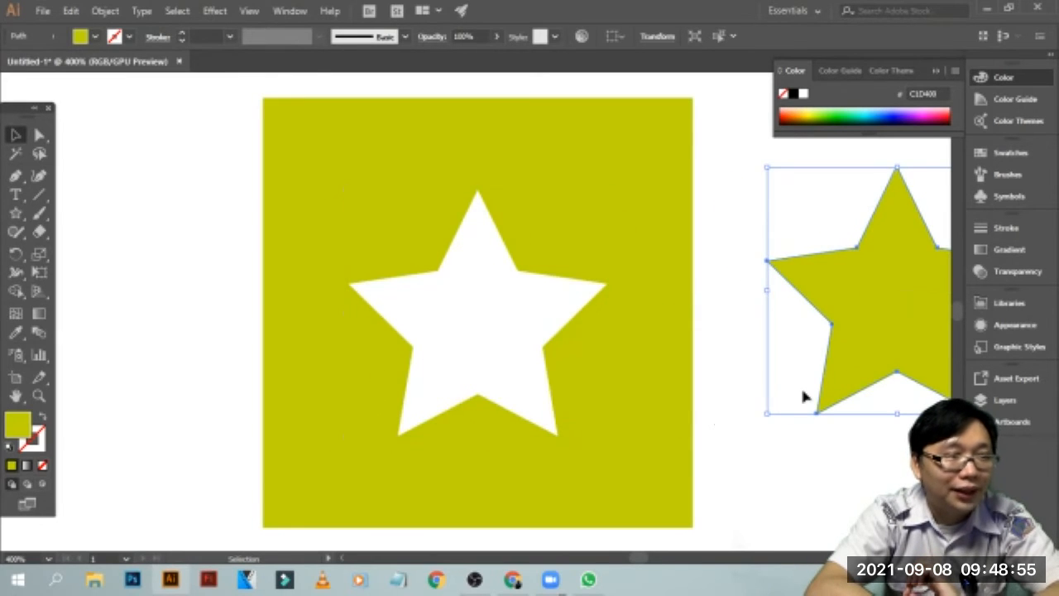
left_click(585, 267)
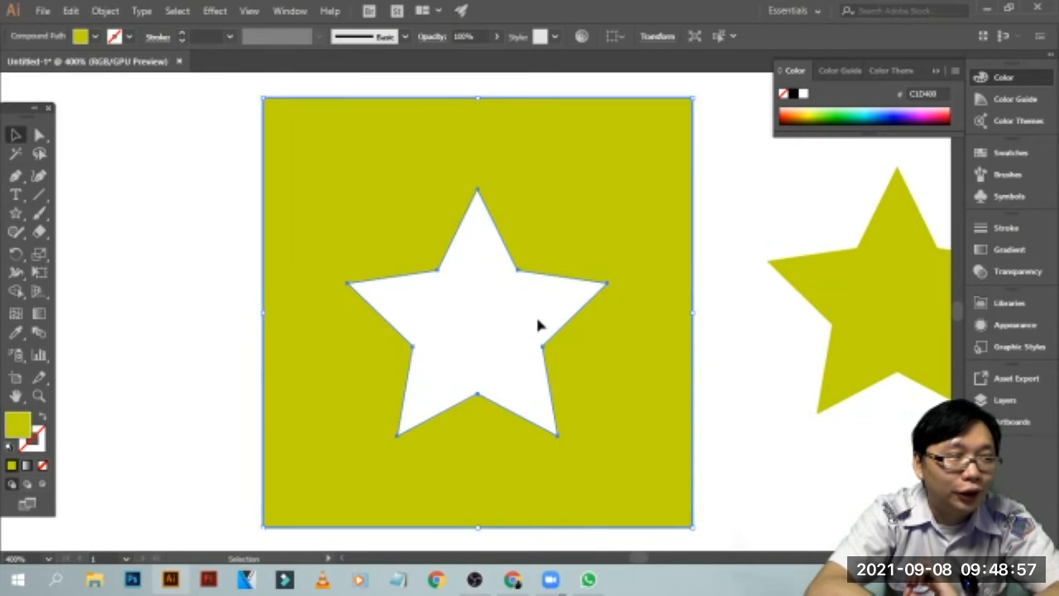
left_click(835, 311)
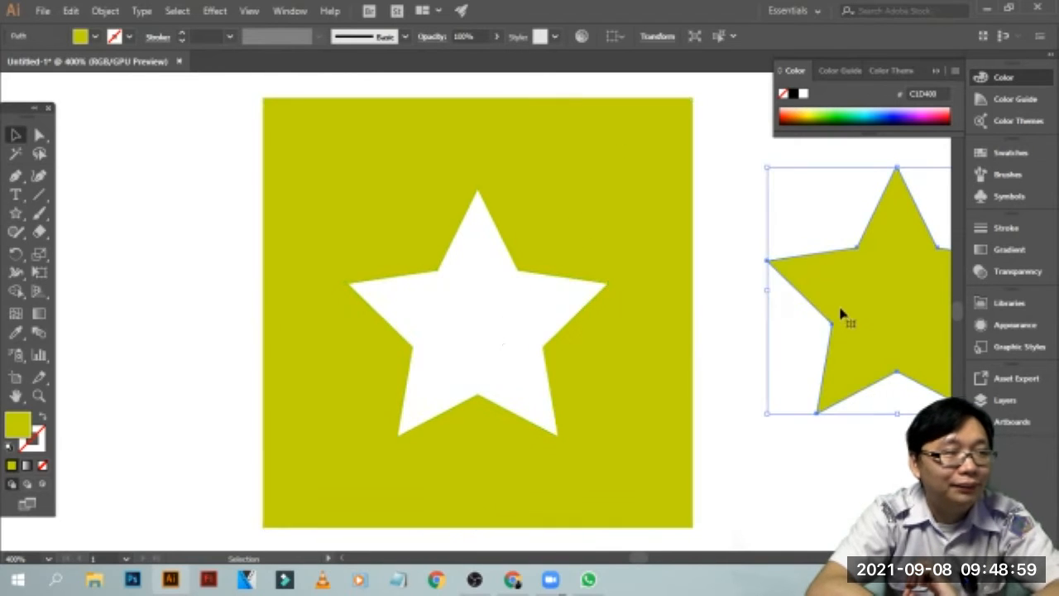
key("Delete")
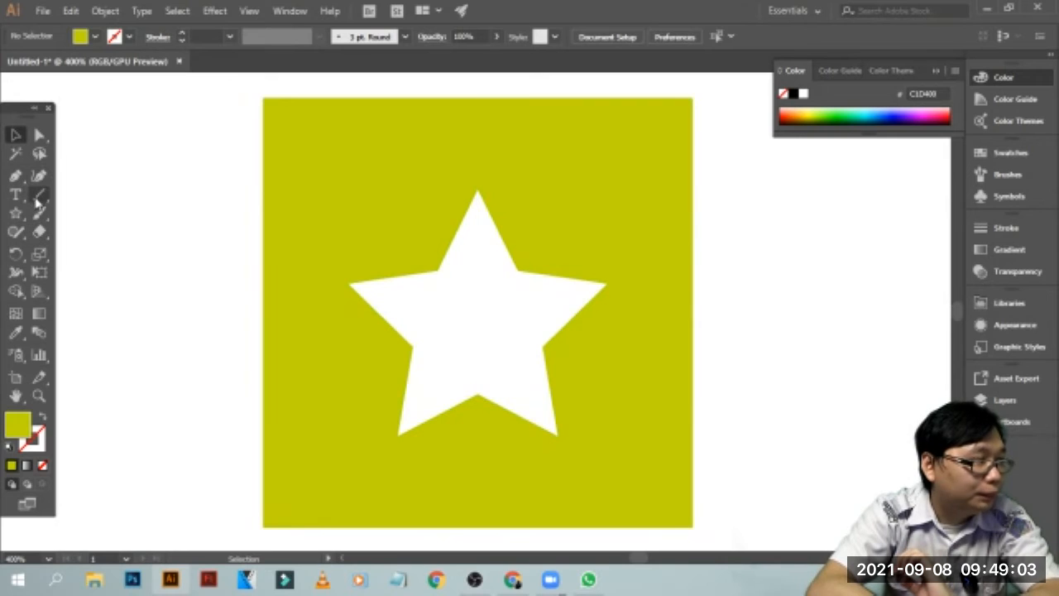
Place a 12 pt "Lorem ipsum" placeholder text in the empty area to the right of the olive square
left_click(15, 194)
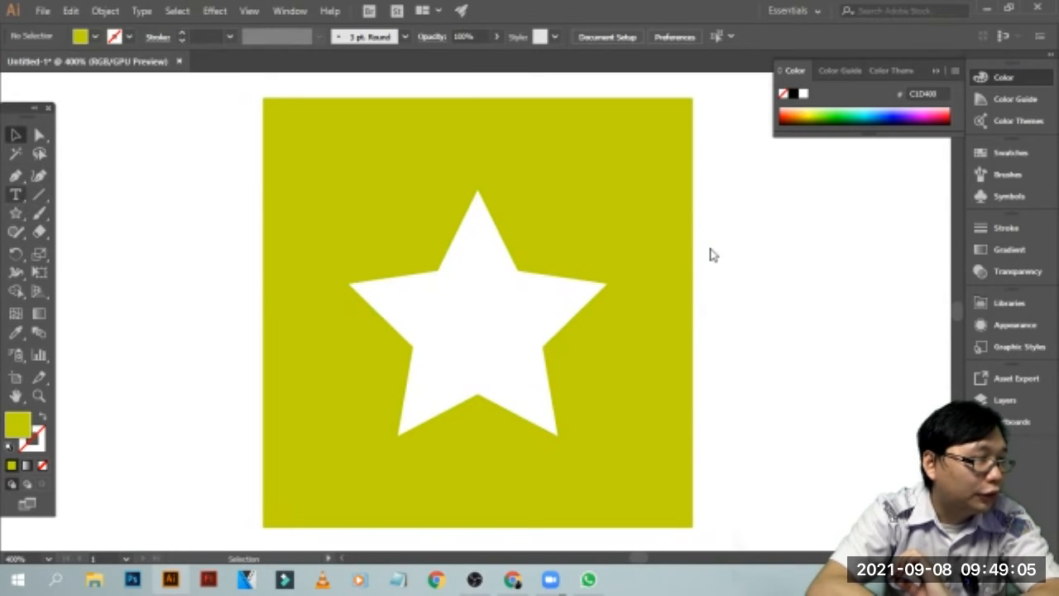
left_click(743, 257)
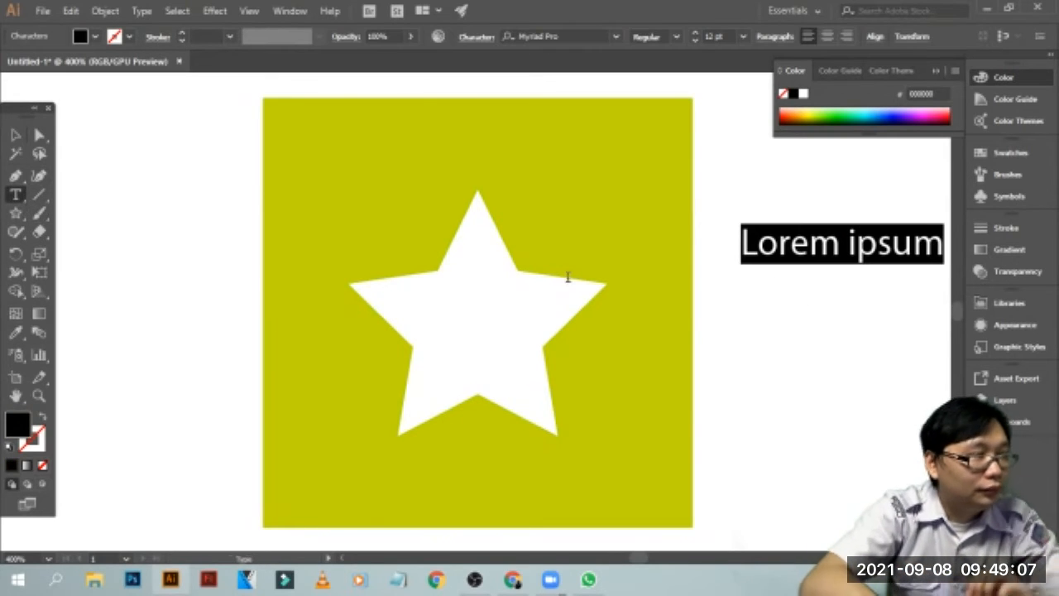
left_click(15, 135)
left_click(761, 303)
Move the "Lorem ipsum" text across the olive square and enlarge it to about 48.76 pt so it spans the square
left_click_drag(799, 252, 703, 242)
left_click_drag(586, 324, 422, 355)
left_click_drag(542, 282, 827, 217)
mouse_move(643, 323)
left_mouse_down()
mouse_move(596, 327)
mouse_move(627, 333)
left_mouse_up()
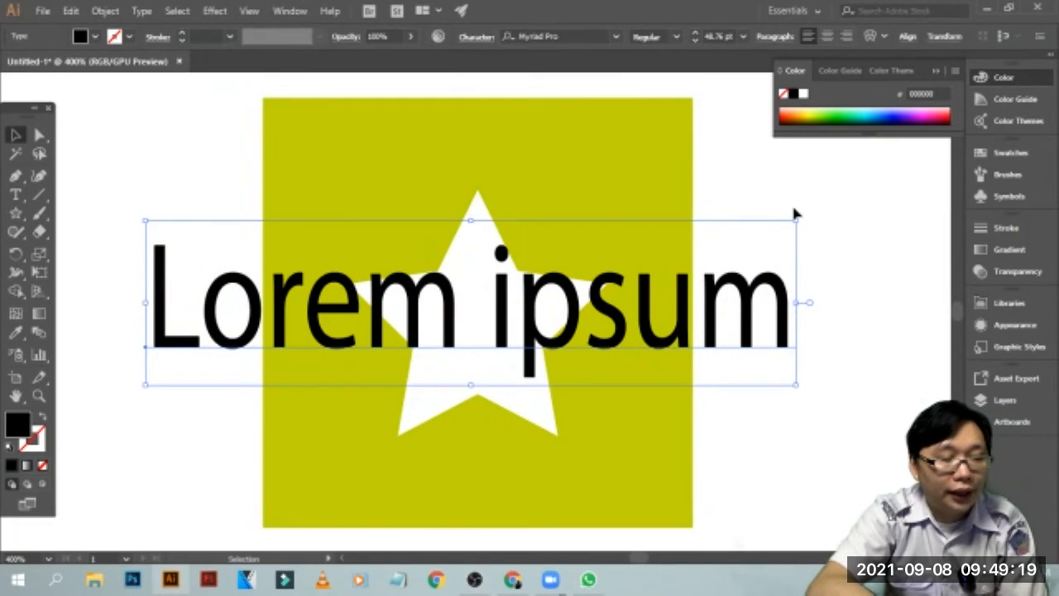
key("ctrl")
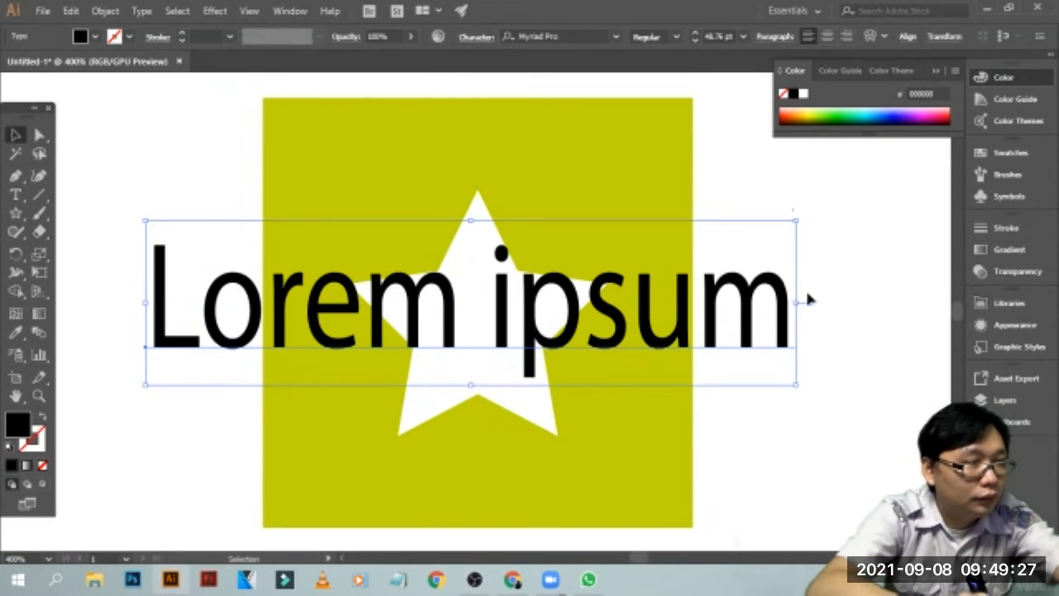
right_click(748, 299)
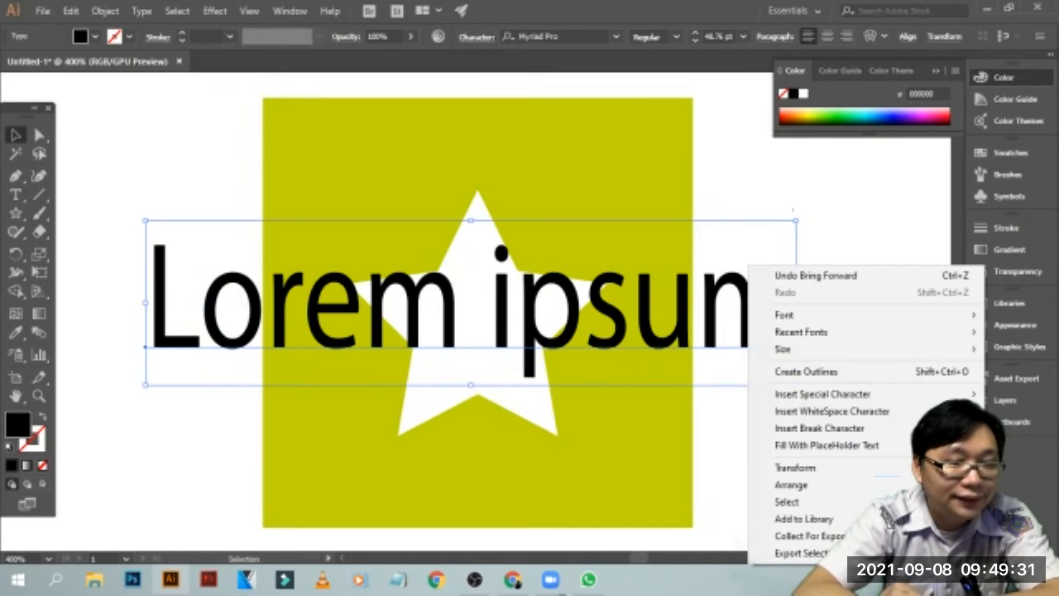
key("alt+Tab")
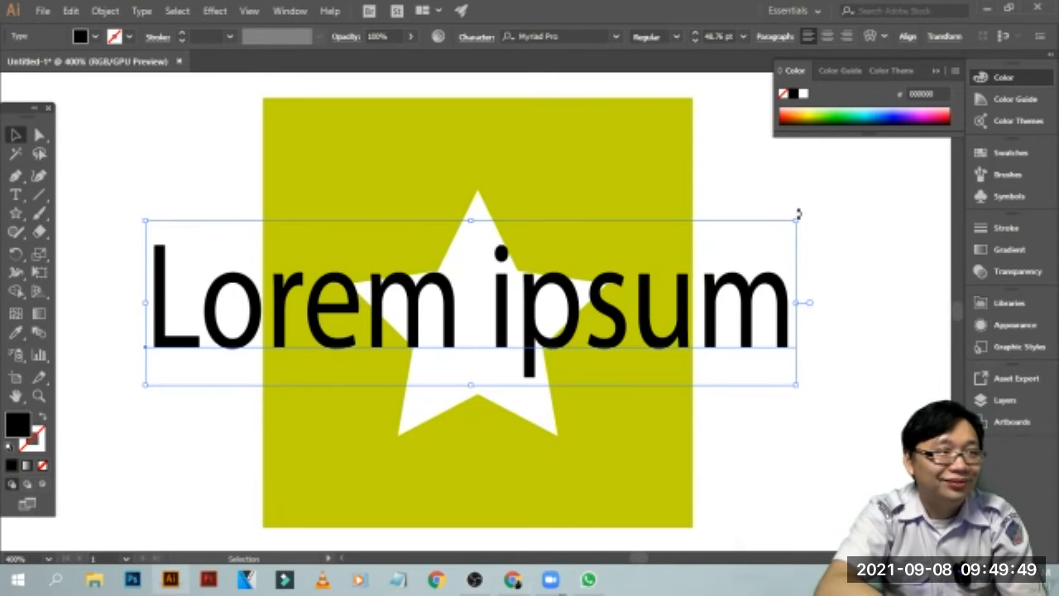
left_click(791, 185)
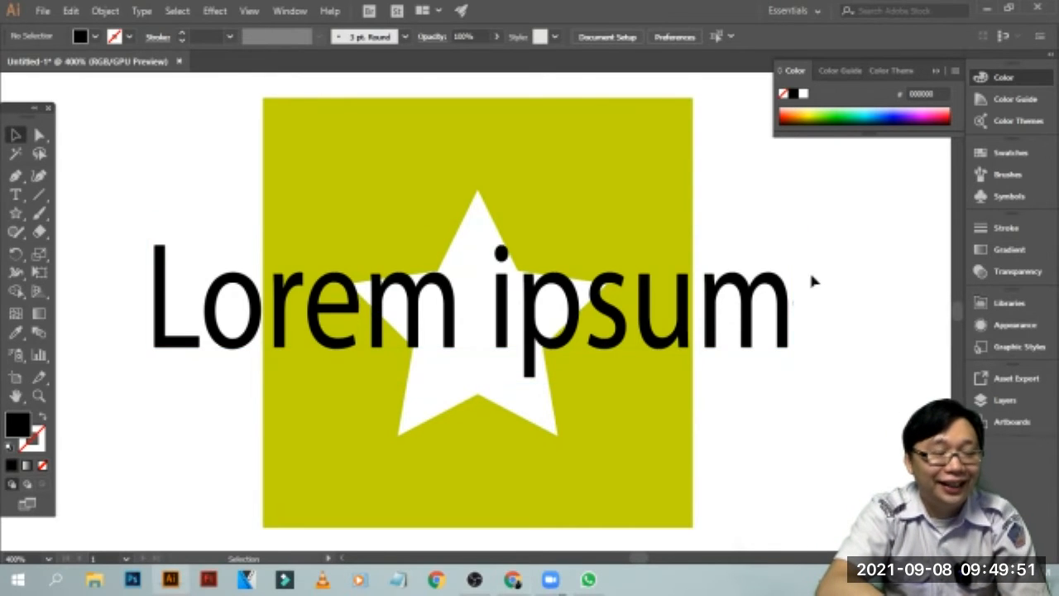
Send the "Lorem ipsum" text backward twice so it lies behind the olive square and shows through the star opening
left_click(769, 290)
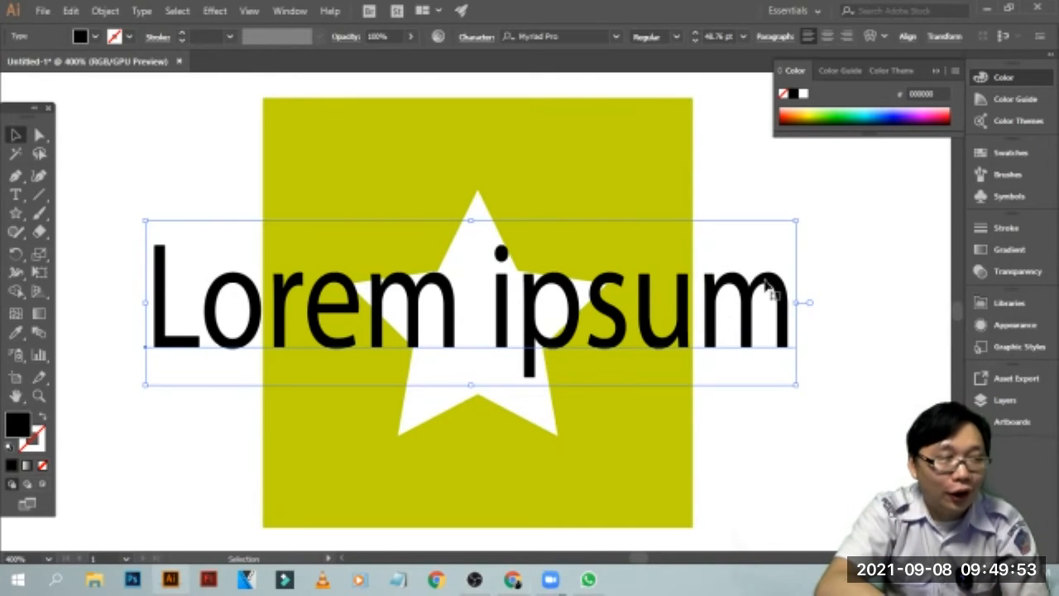
right_click(768, 284)
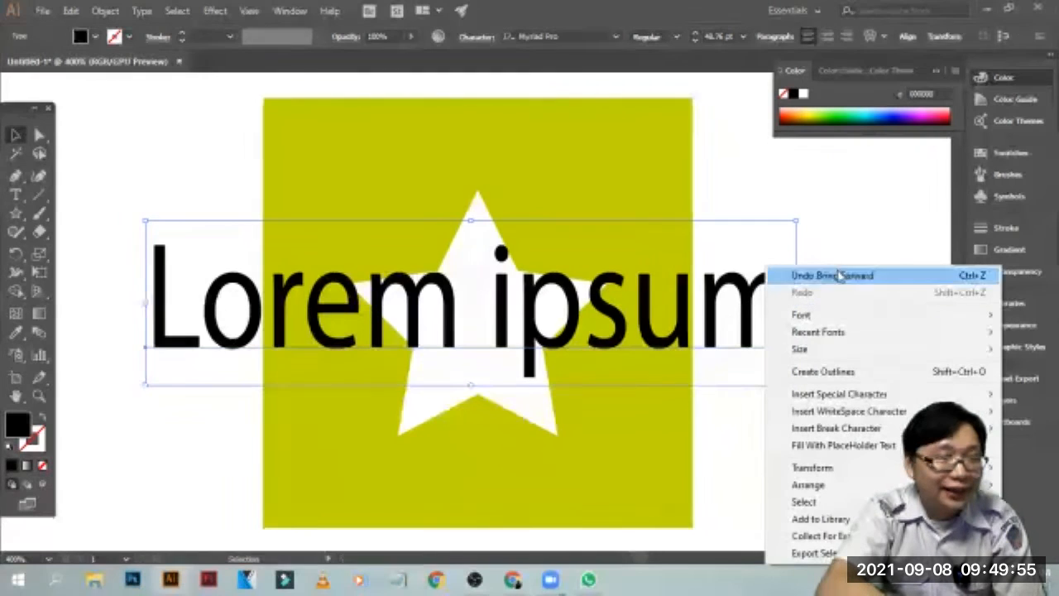
mouse_move(794, 486)
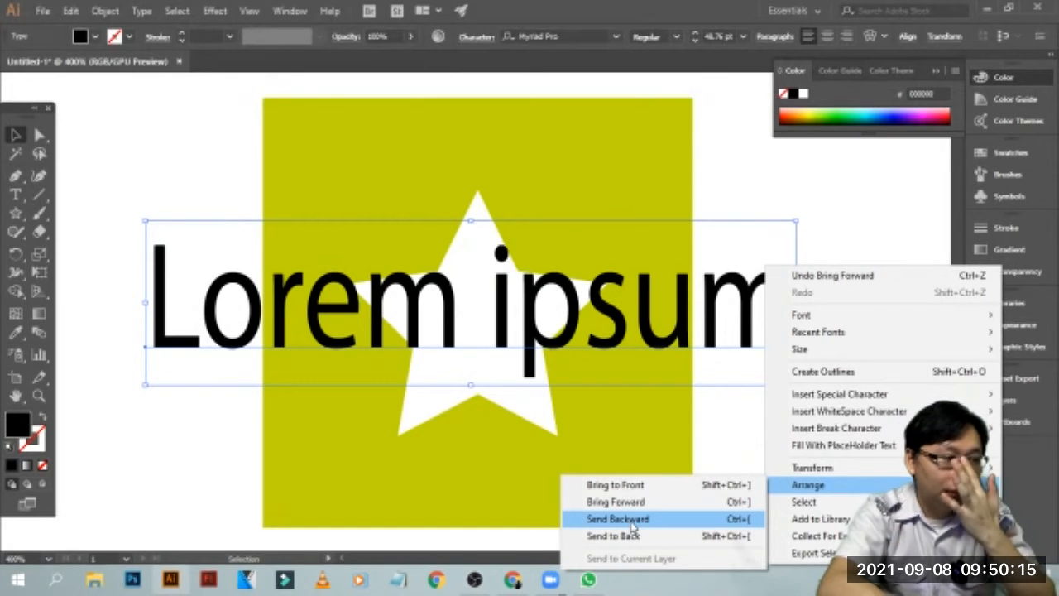
left_click(630, 521)
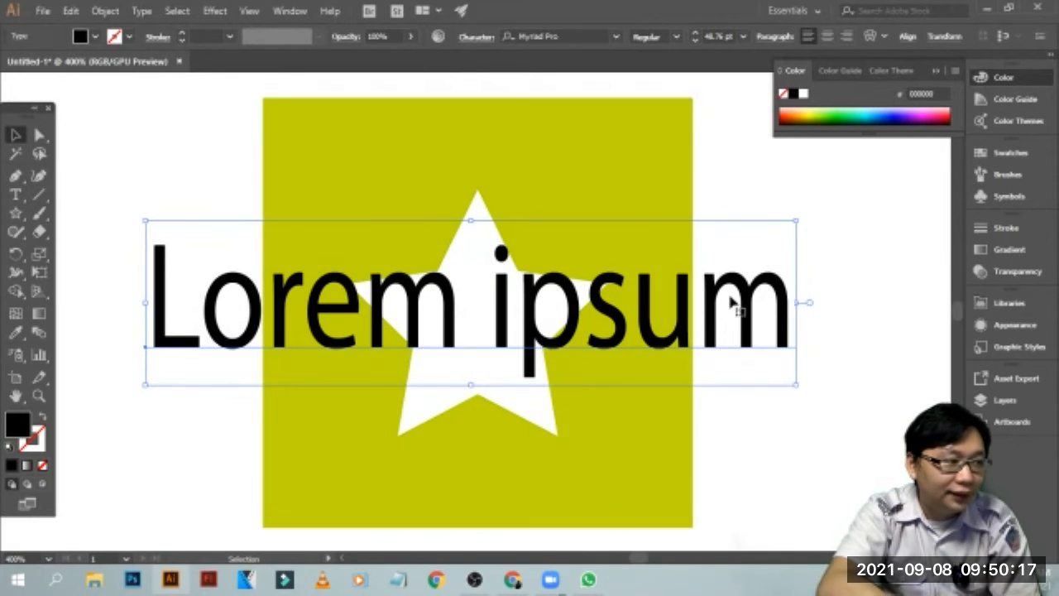
right_click(746, 348)
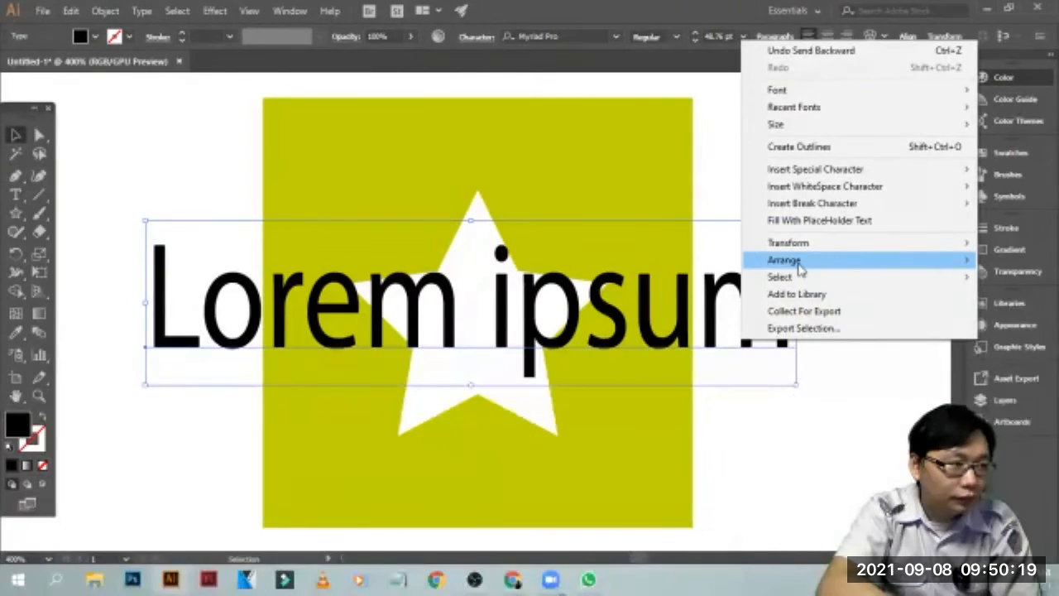
mouse_move(799, 263)
left_click(646, 294)
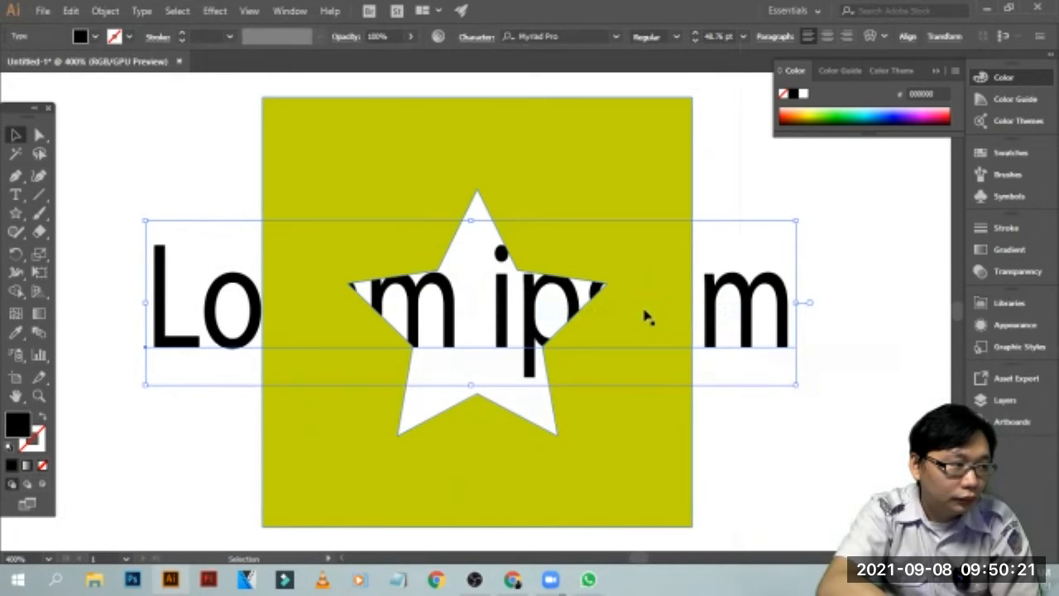
Shift the "Lorem ipsum" text slightly down and to the right behind the square, and leave it deselected
left_click(859, 248)
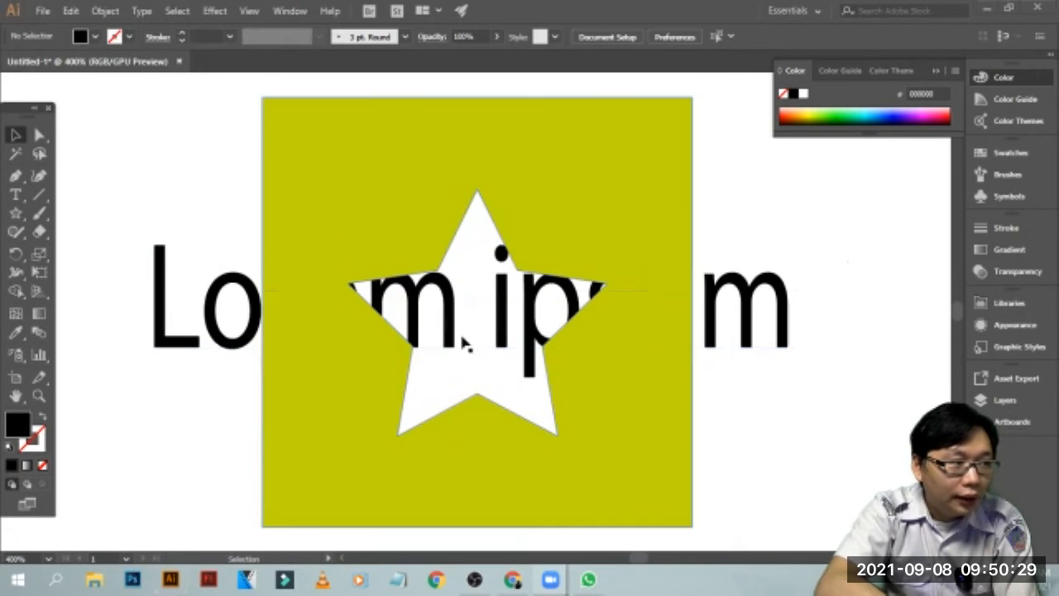
mouse_move(742, 305)
left_mouse_down()
mouse_move(874, 284)
mouse_move(709, 457)
mouse_move(780, 462)
mouse_move(713, 455)
mouse_move(713, 316)
mouse_move(747, 312)
left_mouse_up()
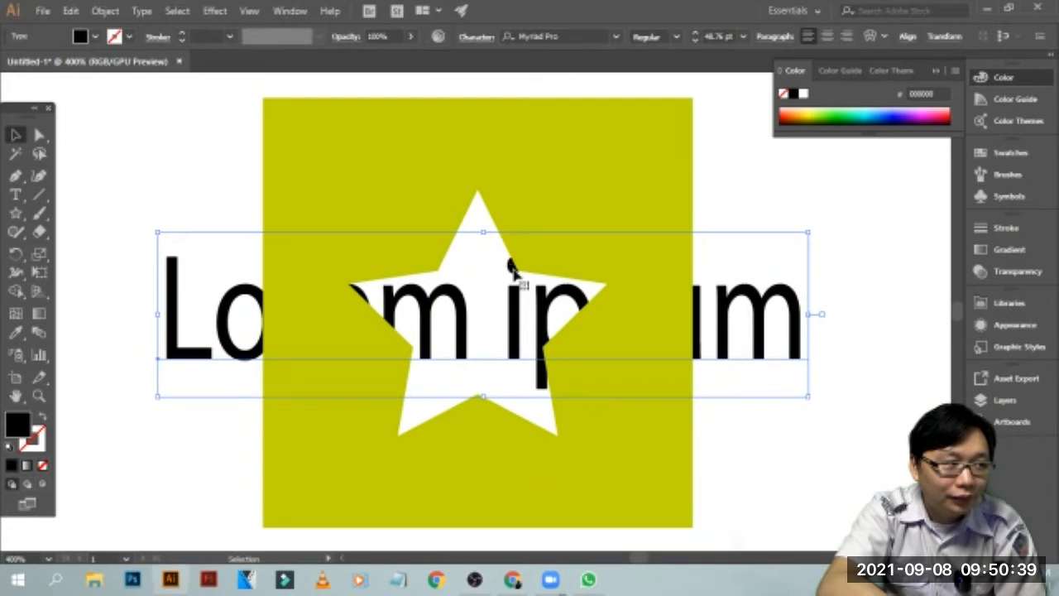
left_click(862, 225)
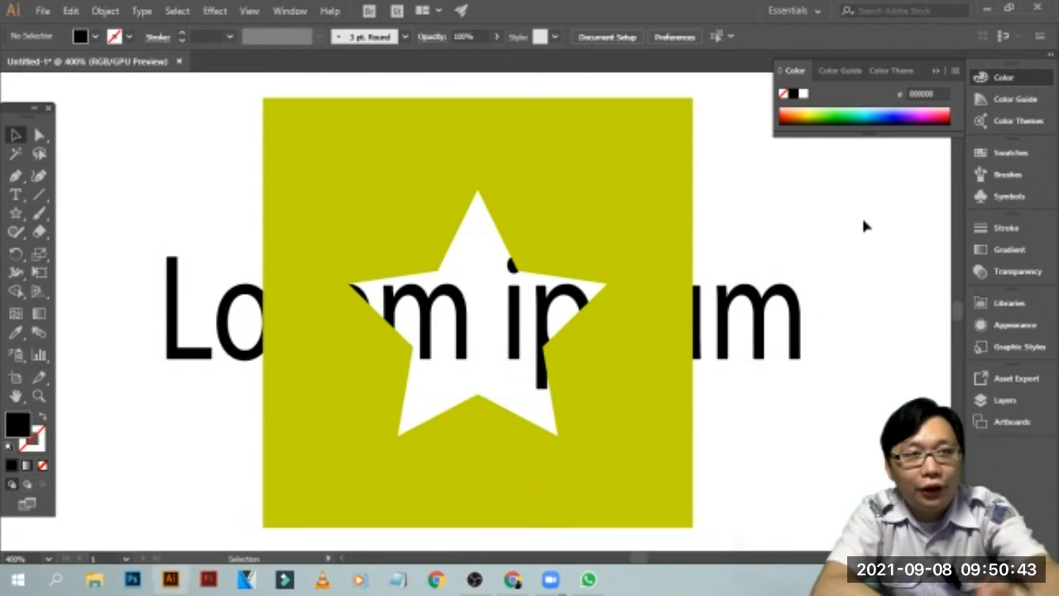
Examine the text behind the star-shaped opening and the surrounding artwork at several zoom levels
key("ctrl+minus")
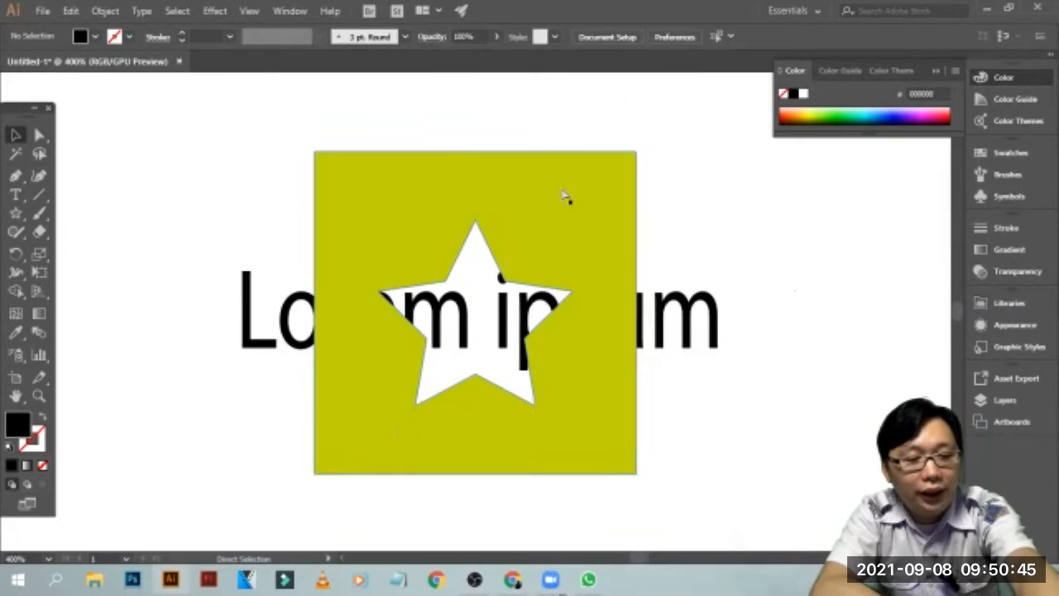
key("ctrl+minus")
key("ctrl+minus")
key("ctrl+minus")
key("ctrl+plus")
key("ctrl+plus")
key("ctrl+minus")
key("ctrl+minus")
key("ctrl+plus")
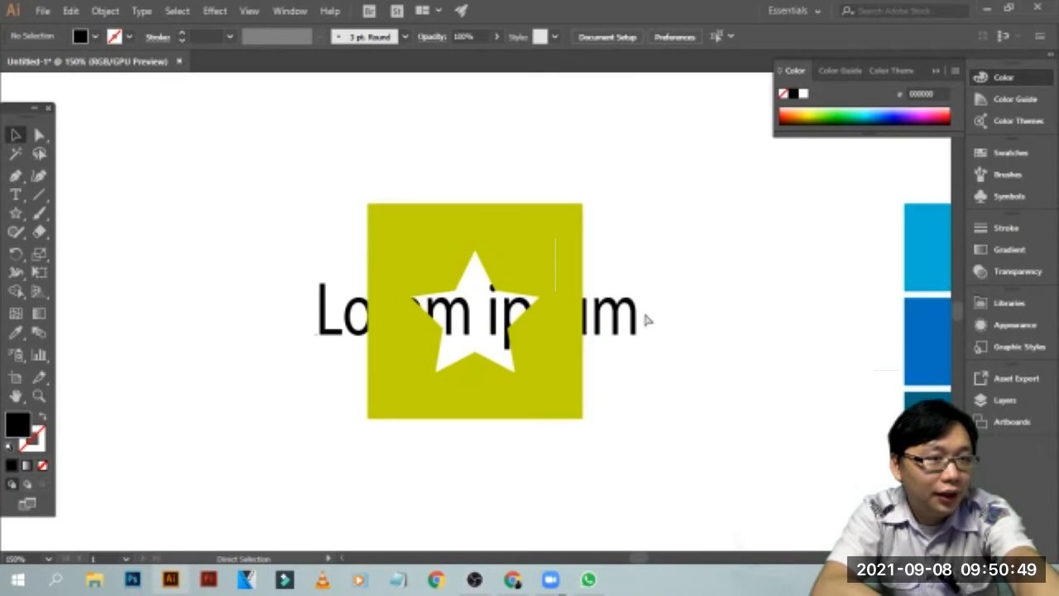
key("ctrl+plus")
left_click_drag(709, 292, 682, 278)
left_click(693, 229)
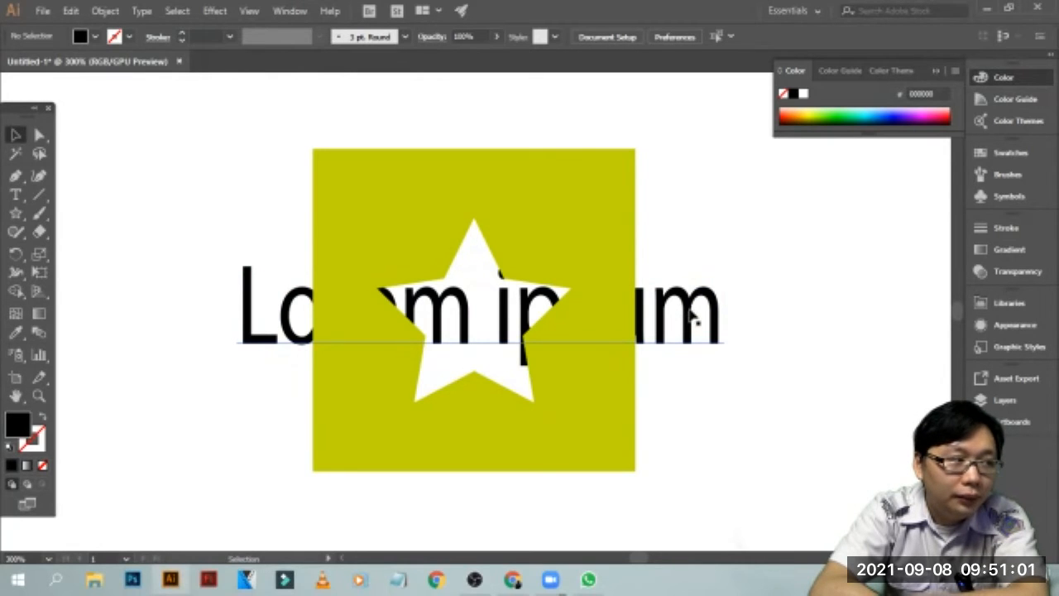
Select the olive square with the star-shaped opening, leaving the text behind it unselected
left_click(387, 188)
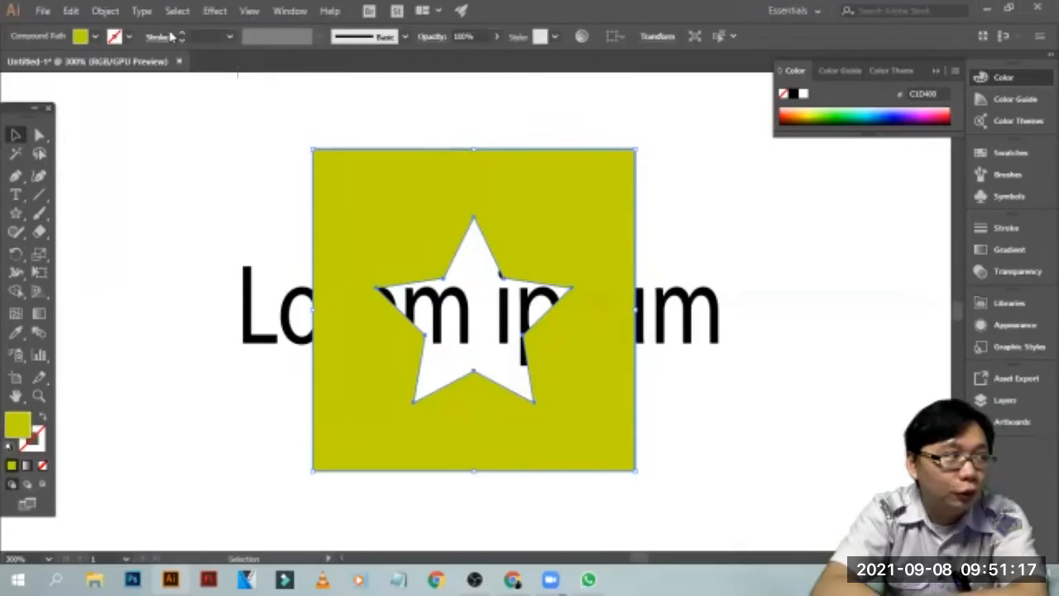
left_click(649, 310)
left_click(555, 194)
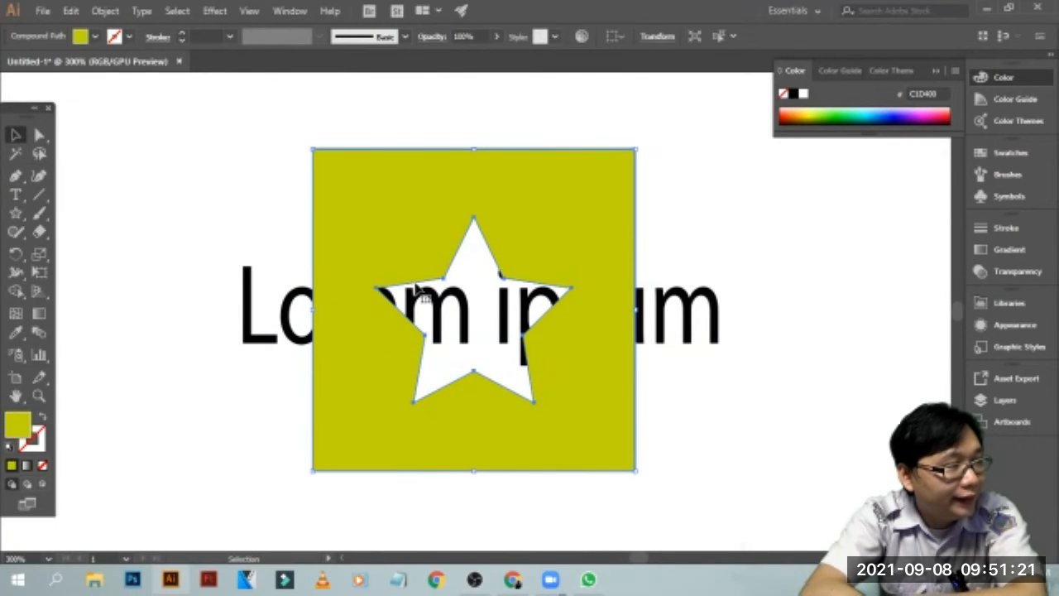
mouse_move(638, 560)
left_mouse_down()
mouse_move(673, 558)
mouse_move(618, 559)
mouse_move(633, 560)
left_mouse_up()
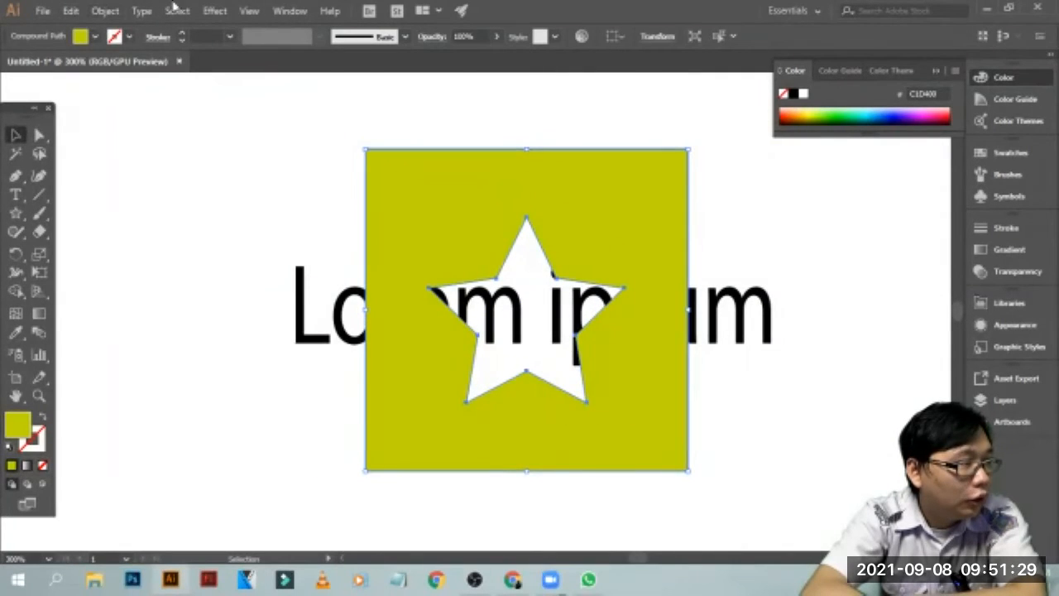
left_click(105, 11)
mouse_move(170, 328)
left_click(453, 498)
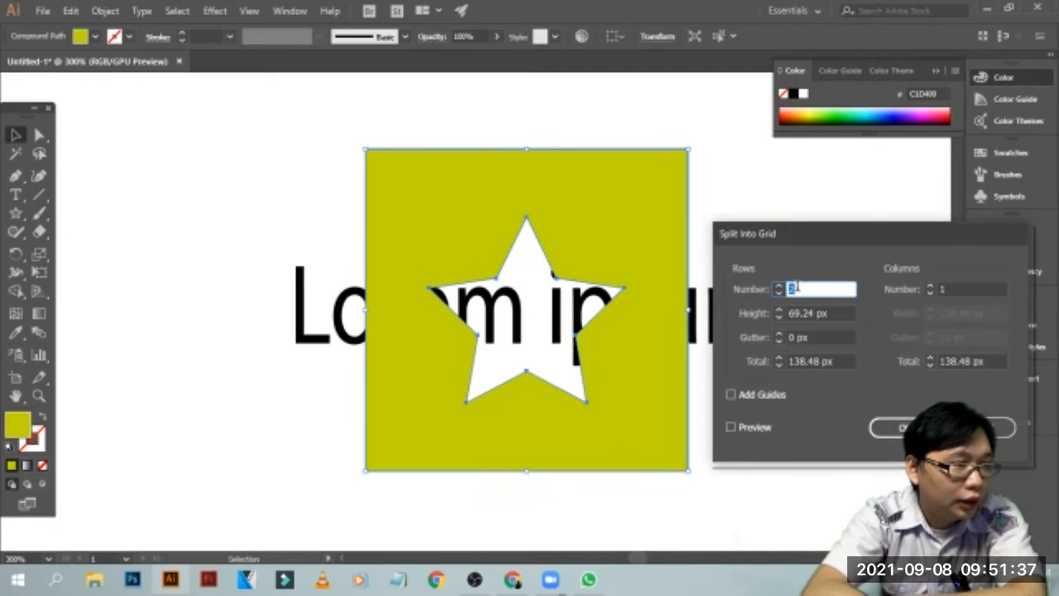
type("5")
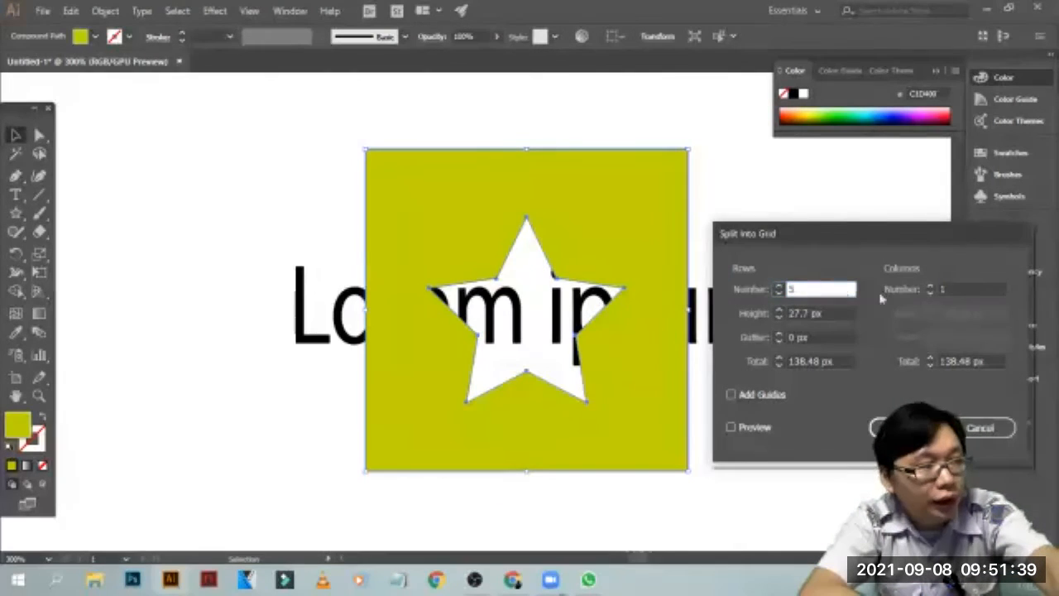
double_click(960, 289)
type("5")
left_click(766, 427)
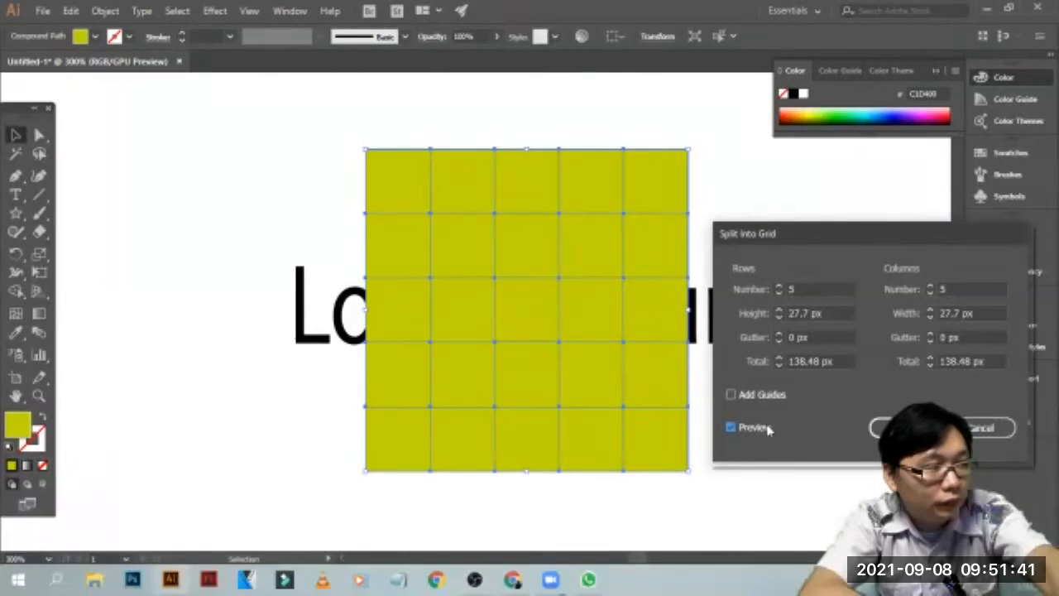
left_click(977, 428)
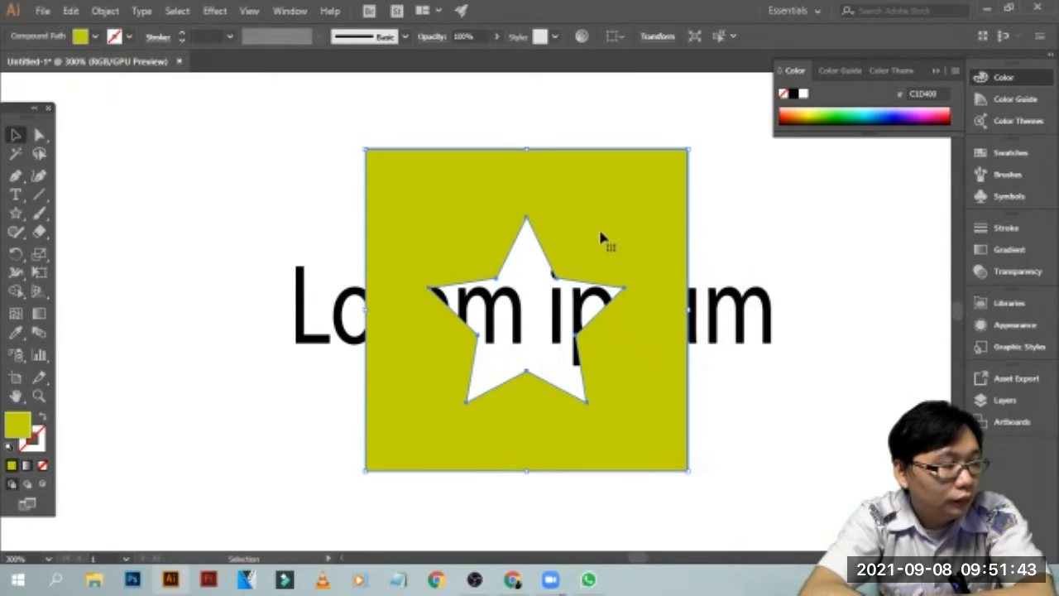
right_click(470, 185)
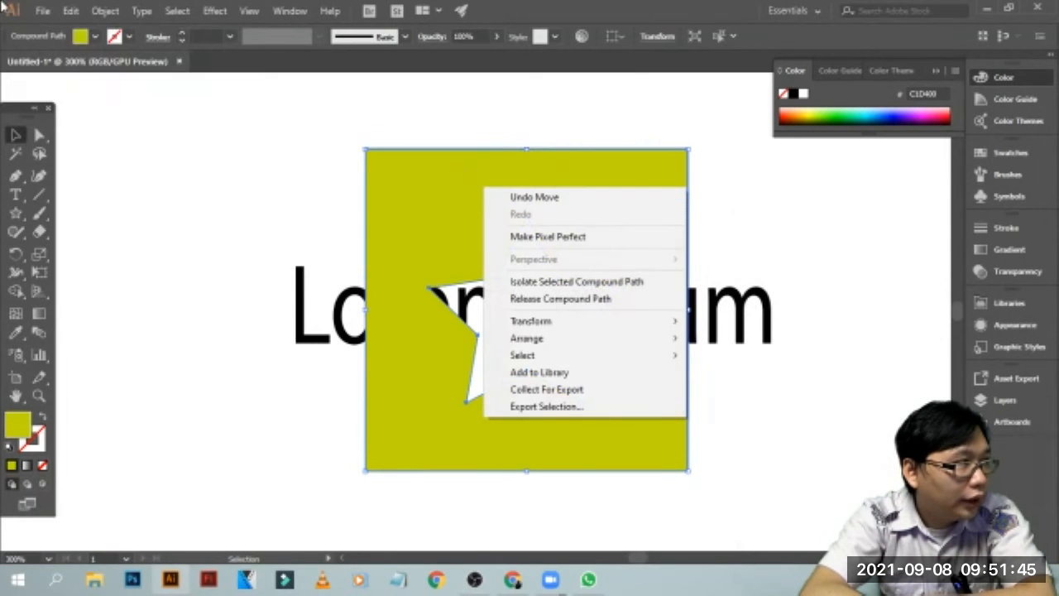
Split the star-cut olive square into a grid of 5 rows and 5 columns, checking the preview before applying it
left_click(116, 11)
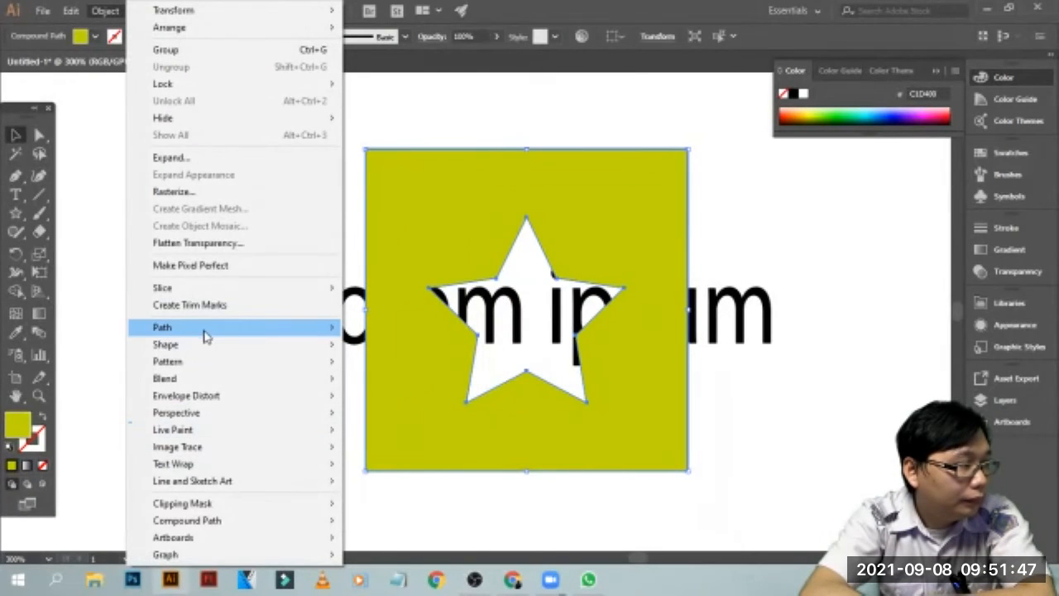
mouse_move(205, 333)
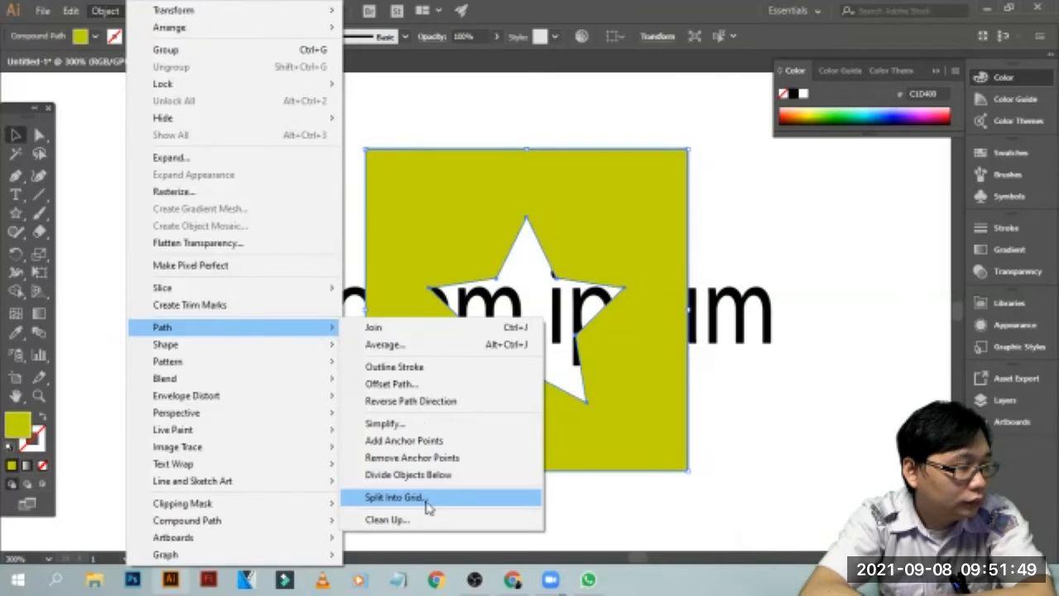
left_click(429, 498)
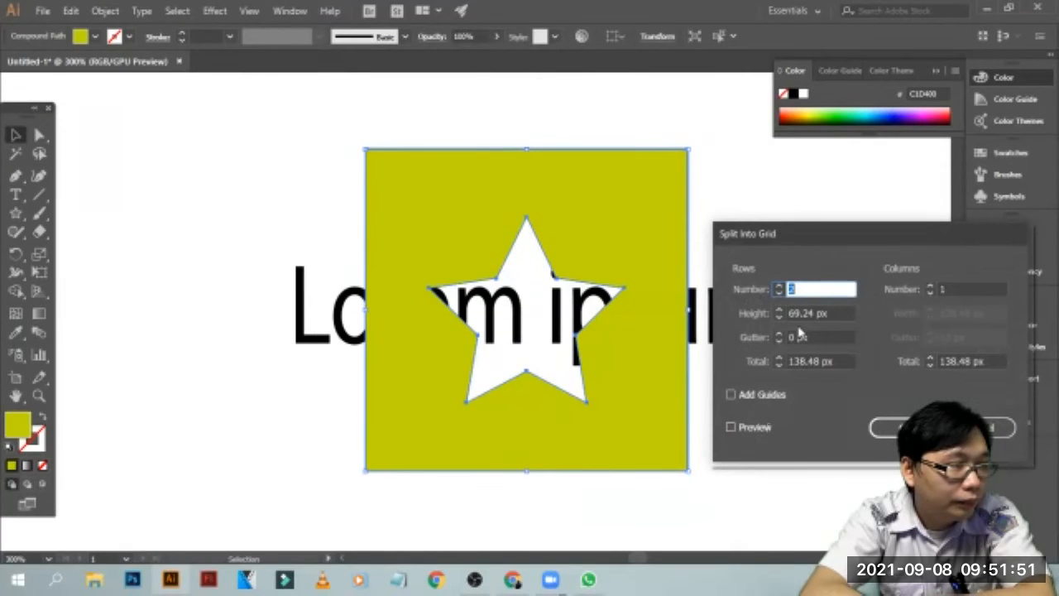
type("5")
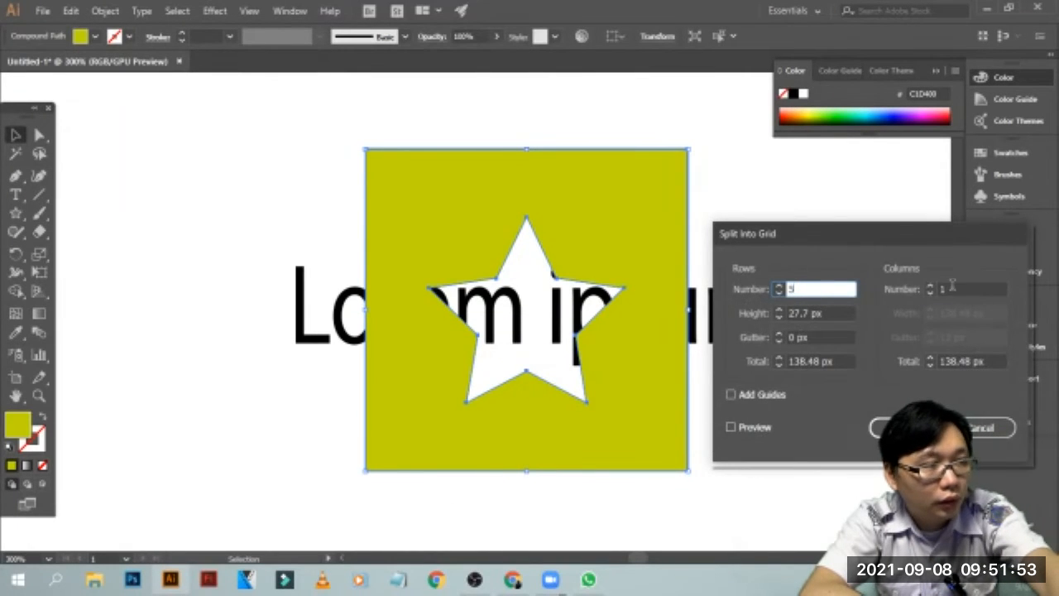
key("Tab")
type("5")
left_click(762, 427)
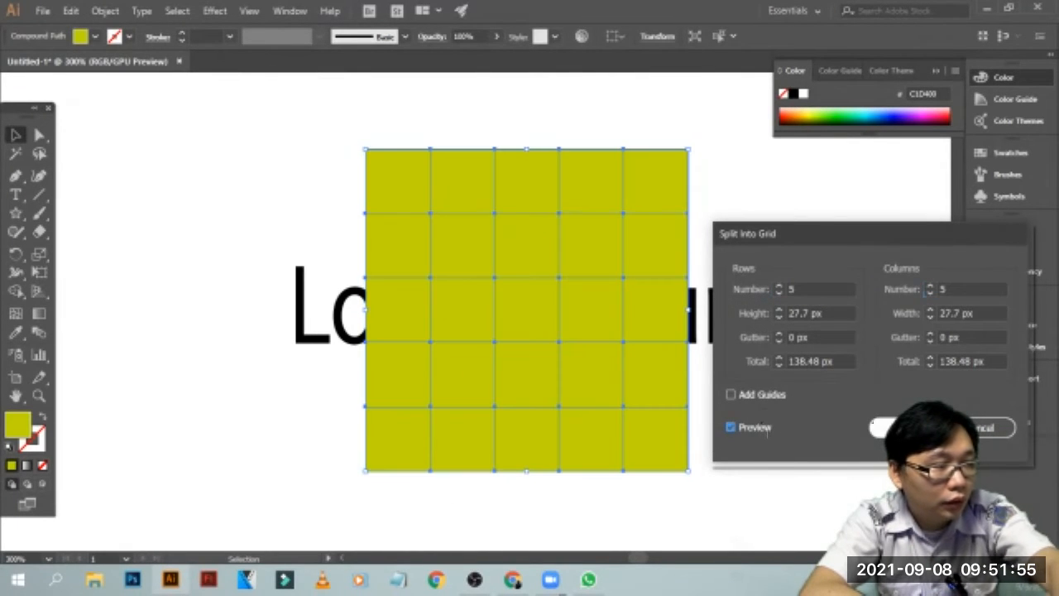
key("Return")
left_click(747, 232)
left_click(551, 255)
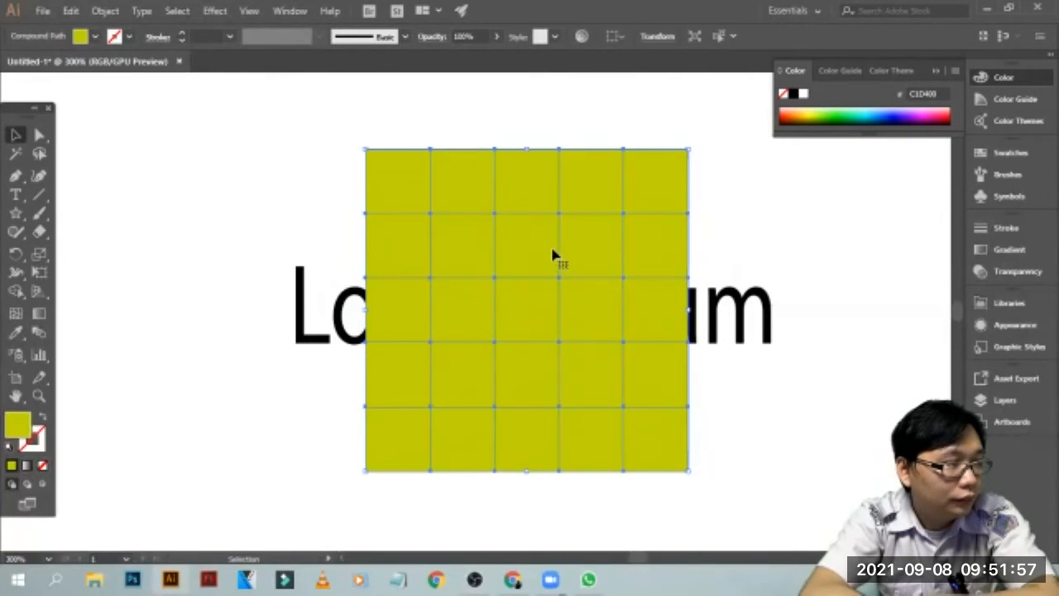
Move the whole olive grid around over the "Lorem ipsum" text to try several positions
left_click_drag(649, 179, 730, 228)
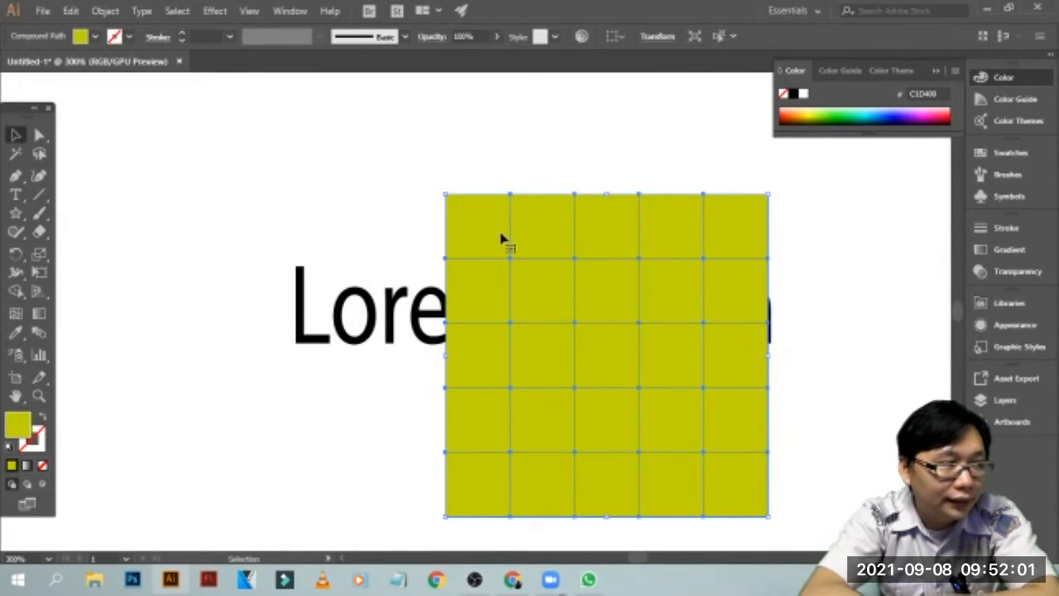
left_click(480, 178)
left_click(480, 239)
left_click_drag(480, 239, 415, 210)
left_click(749, 213)
left_click(678, 213)
left_click(727, 238)
left_click(686, 224)
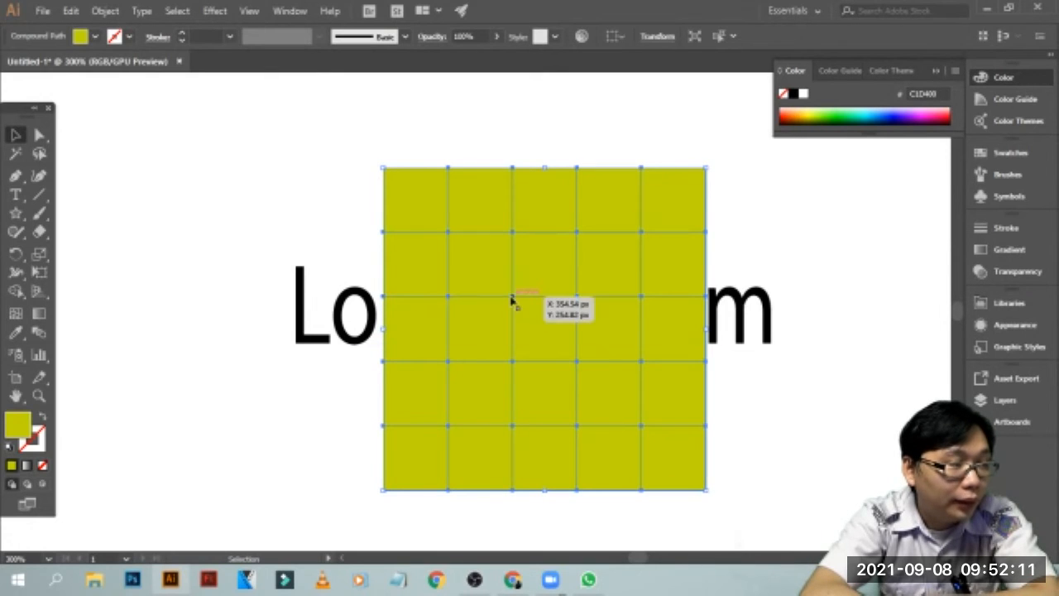
left_click_drag(511, 300, 543, 272)
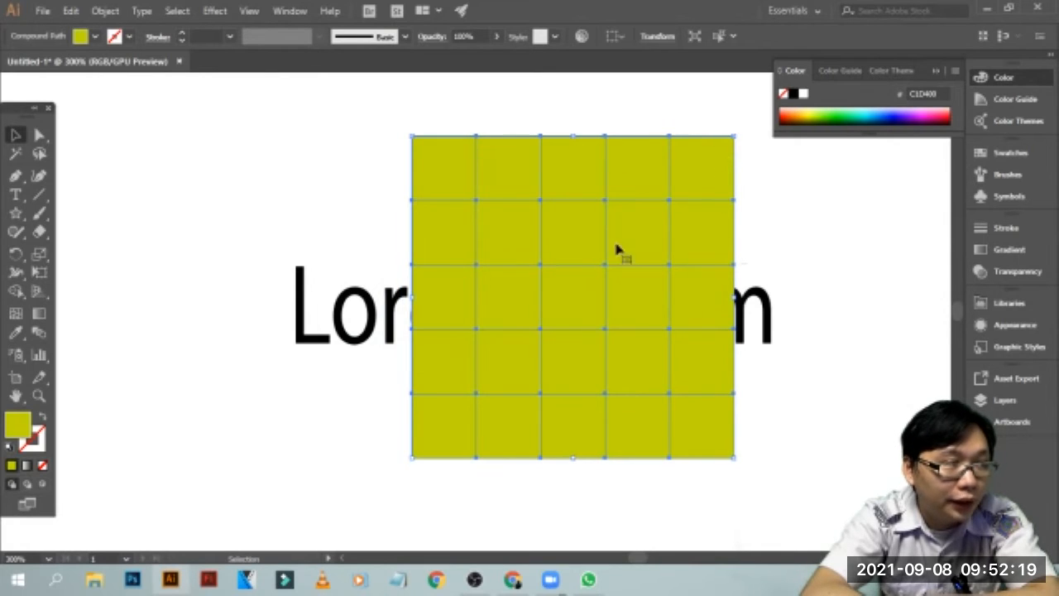
Delete the olive grid, undo back through the deletion, moves and split to the star-cut square, and leave it deselected
key("Delete")
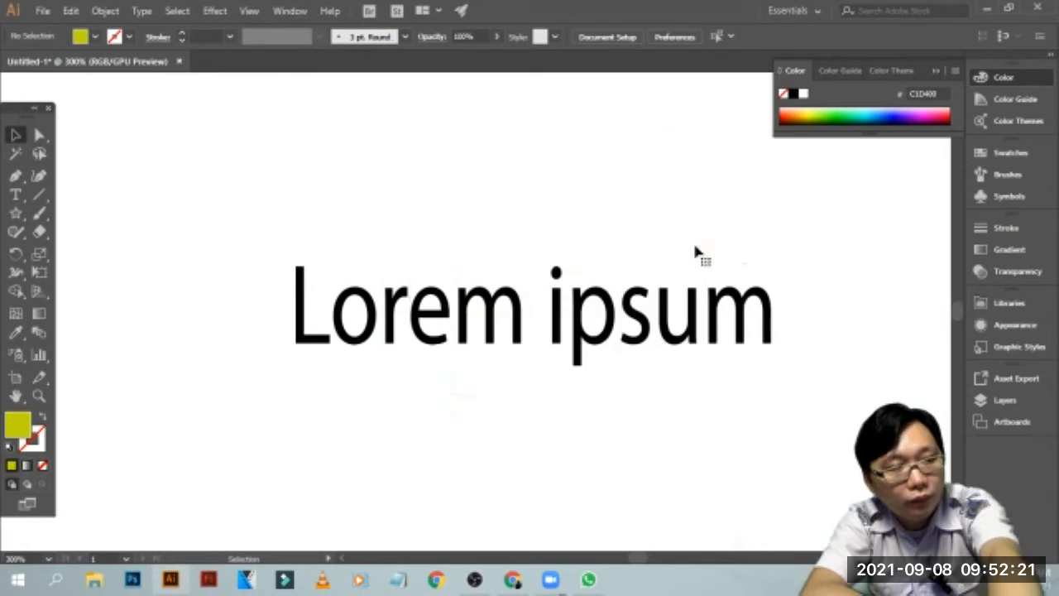
key("ctrl+z")
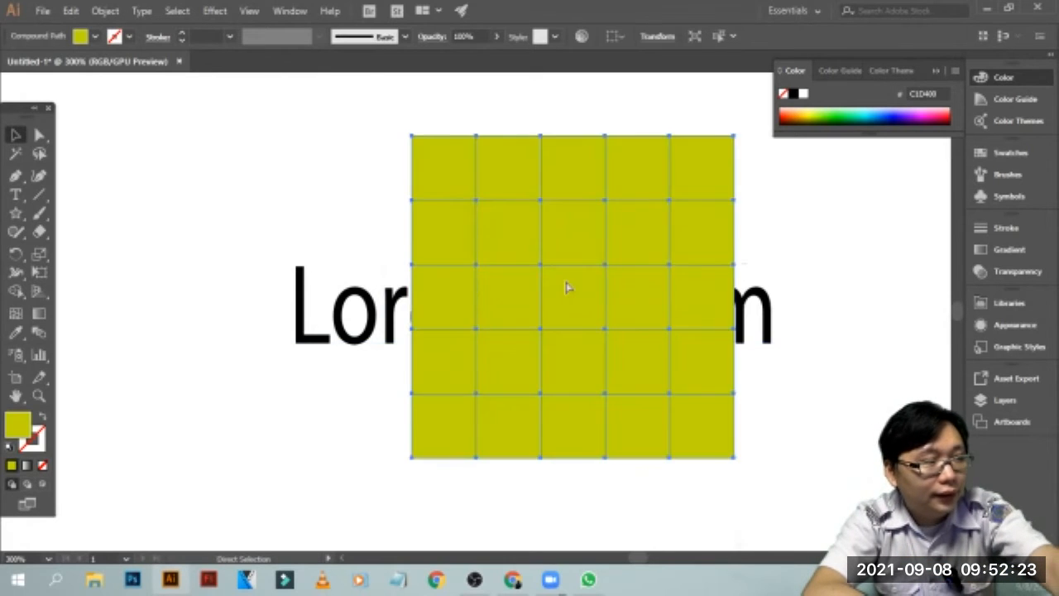
key("ctrl+z")
key("ctrl+z")
key("ctrl+z")
key("ctrl+z")
key("ctrl+z")
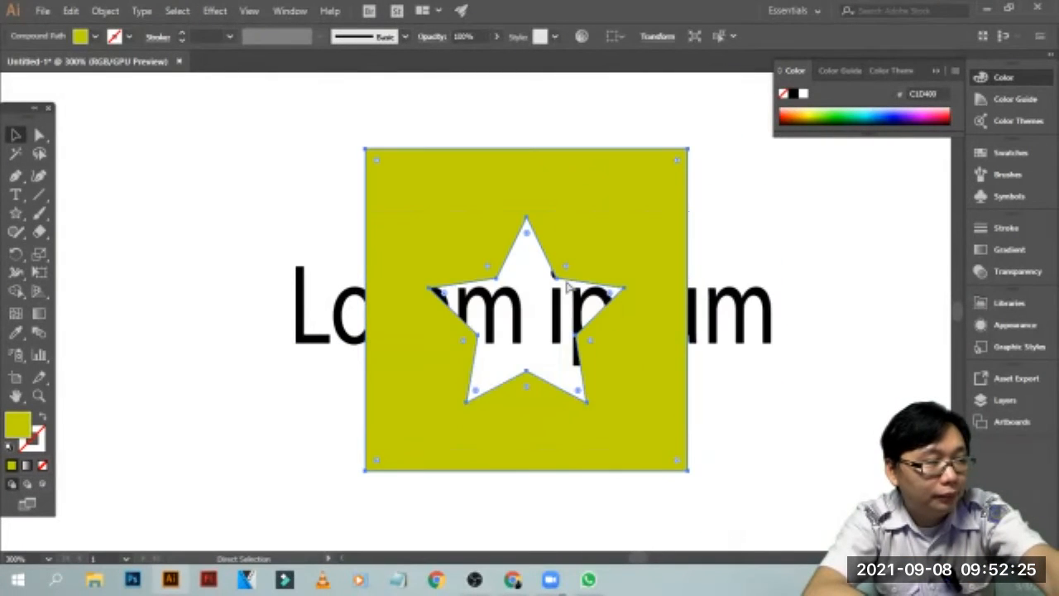
left_click(782, 204)
key("ctrl+z")
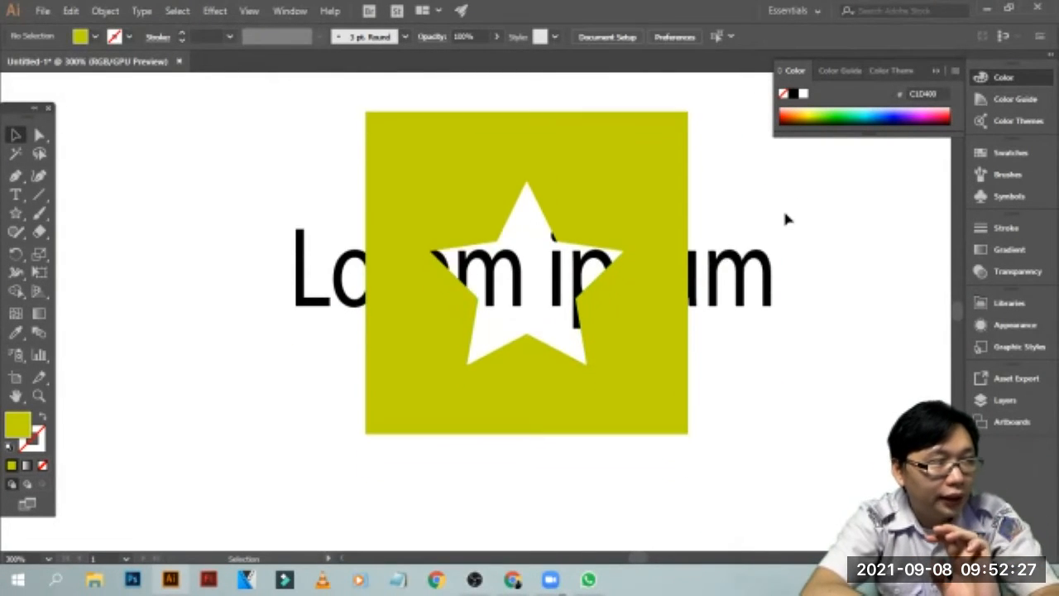
Draw an olive circle about 75.33 px in diameter in the empty area above the star-cut square and the coloured squares
scroll(782, 208, "up", 2)
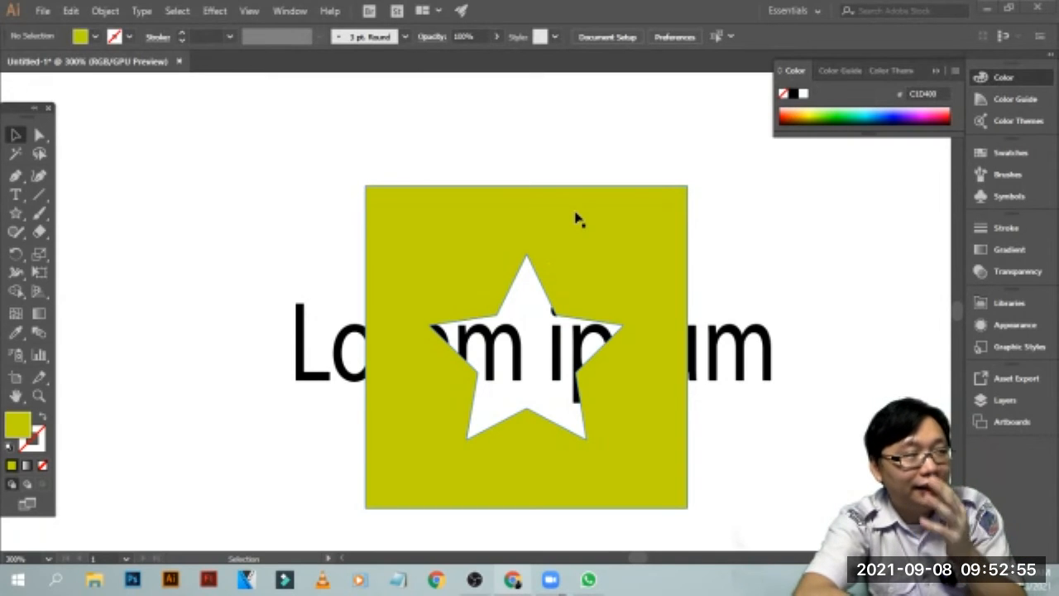
scroll(804, 278, "up", 2)
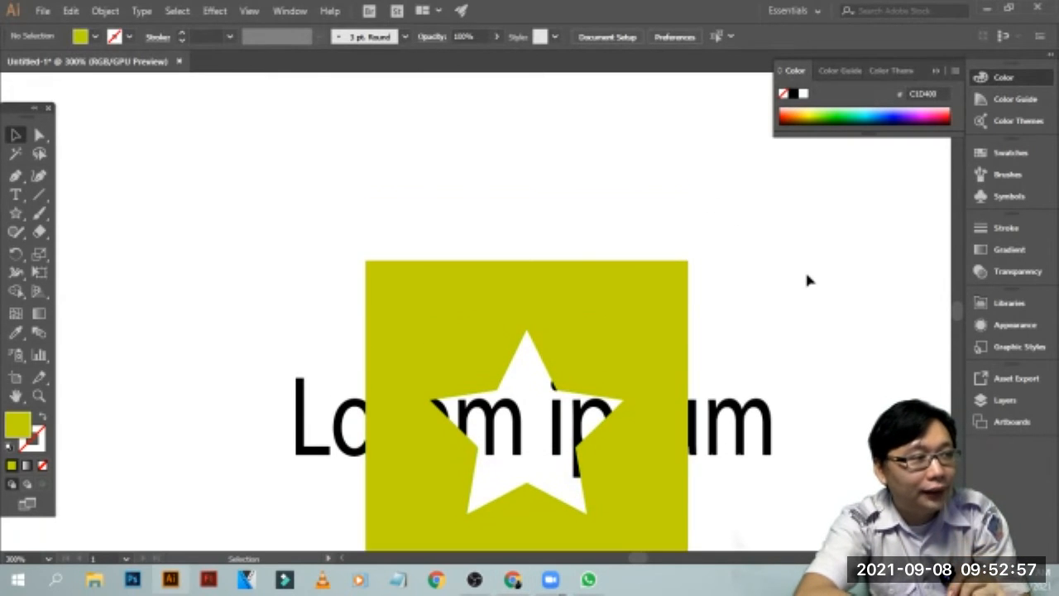
key("ctrl+minus")
key("ctrl+minus")
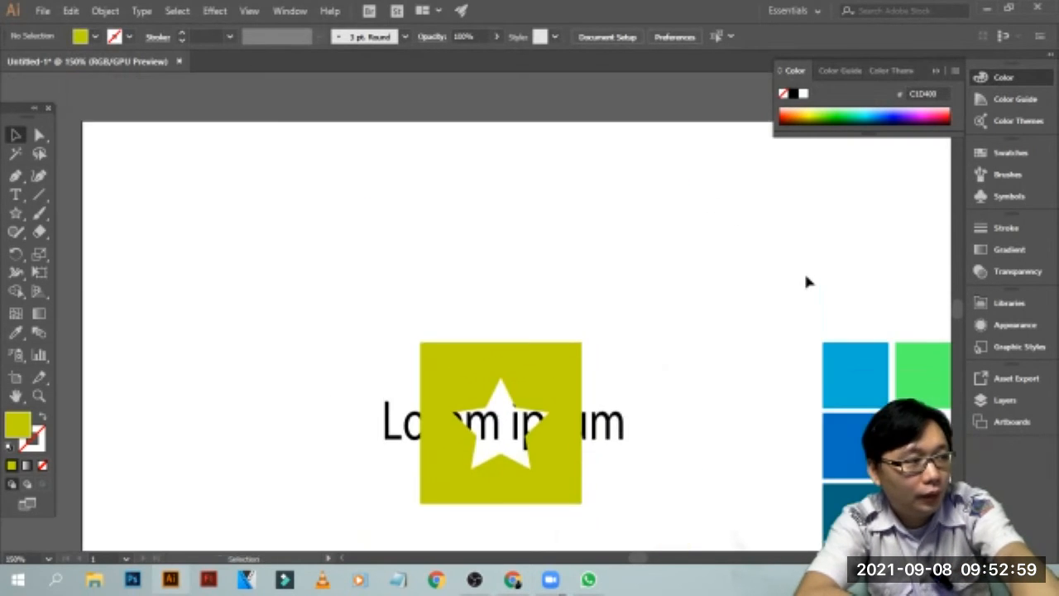
left_click_drag(639, 559, 646, 559)
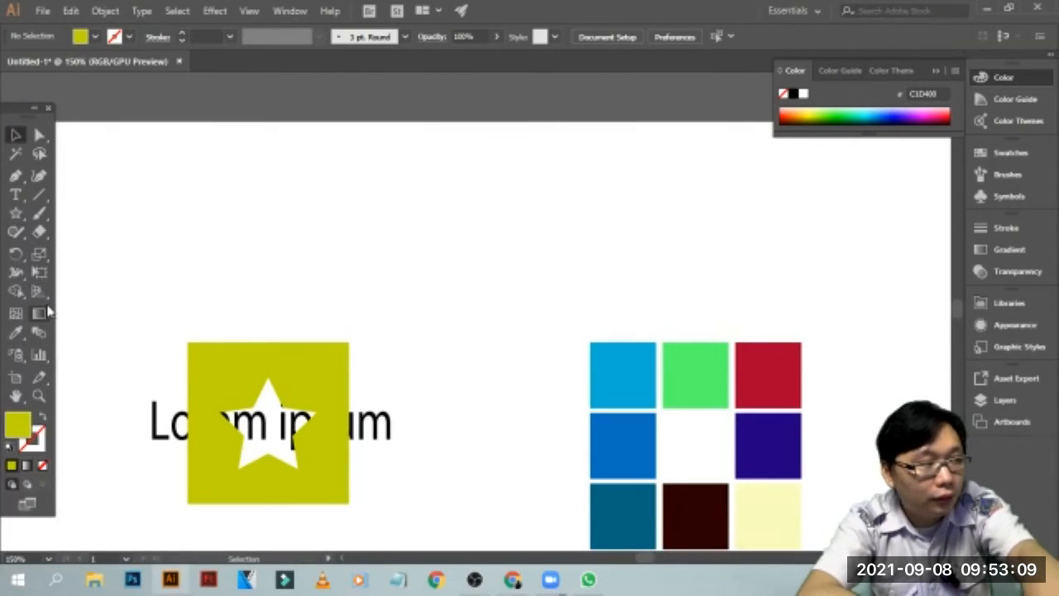
key("l")
left_click(16, 214)
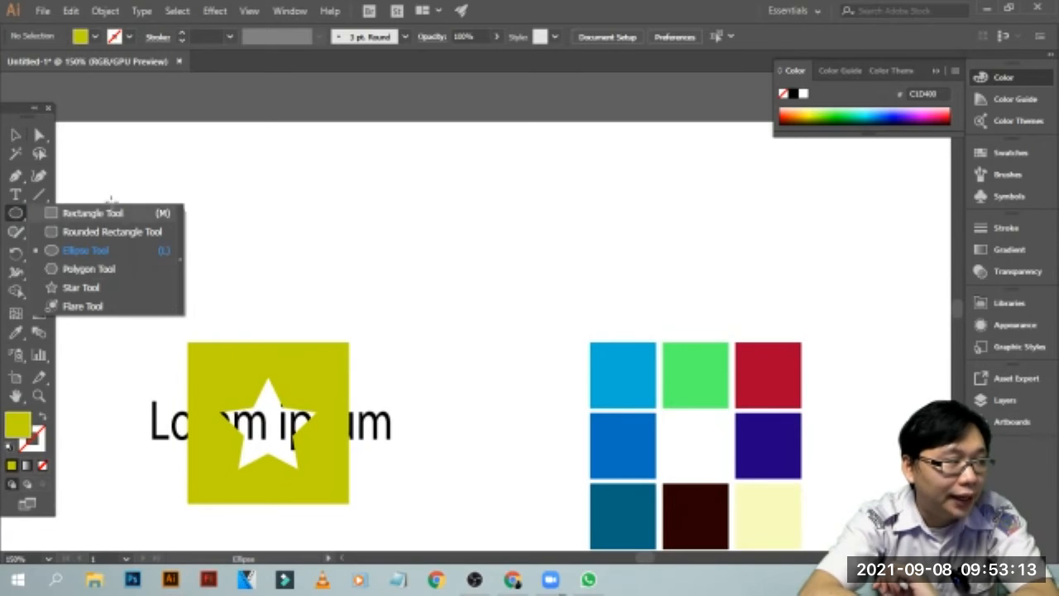
left_click(62, 214)
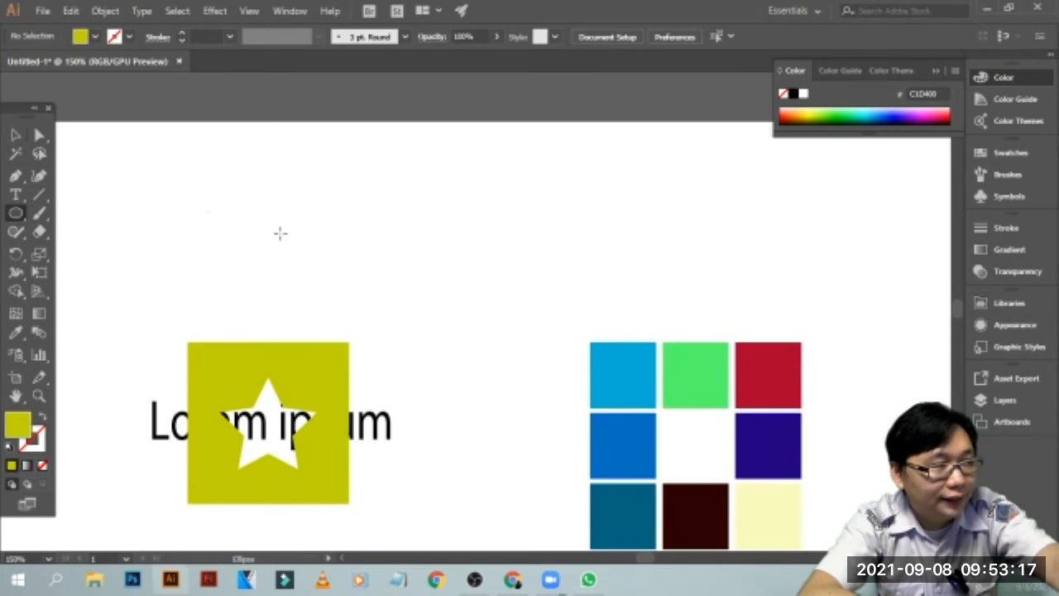
left_click_drag(406, 183, 496, 272)
key("v")
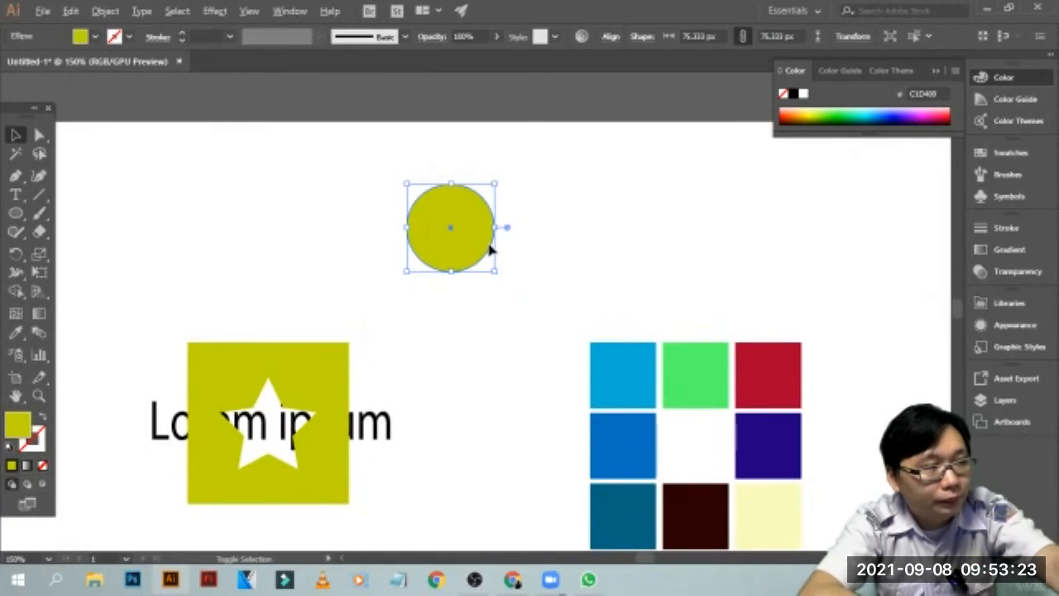
Duplicate the olive circle twice along the same horizontal line, leaving a wider gap before the third circle
left_click(535, 239)
left_click(492, 244)
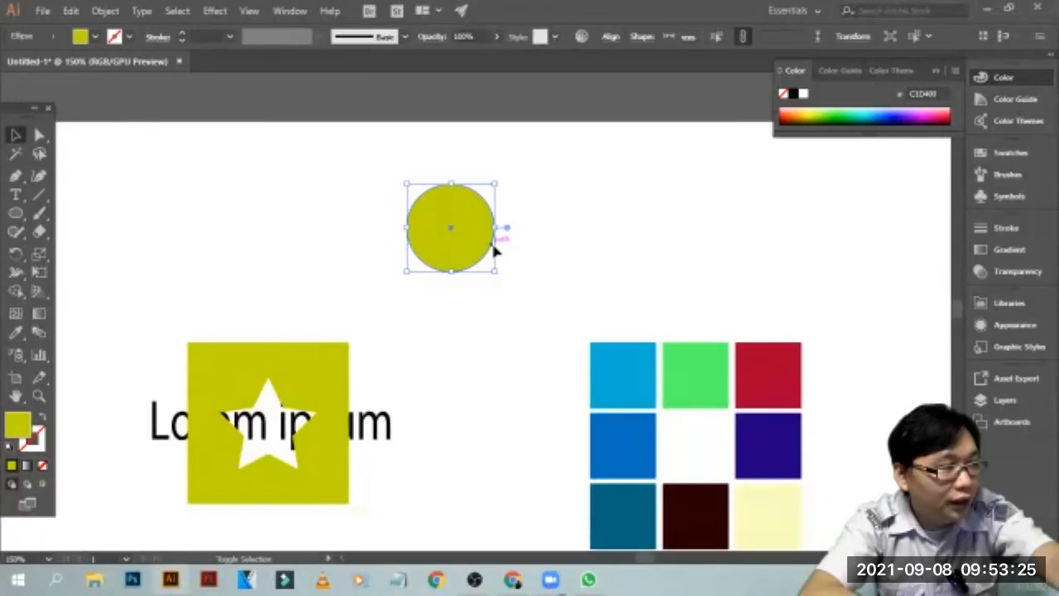
left_click(559, 246)
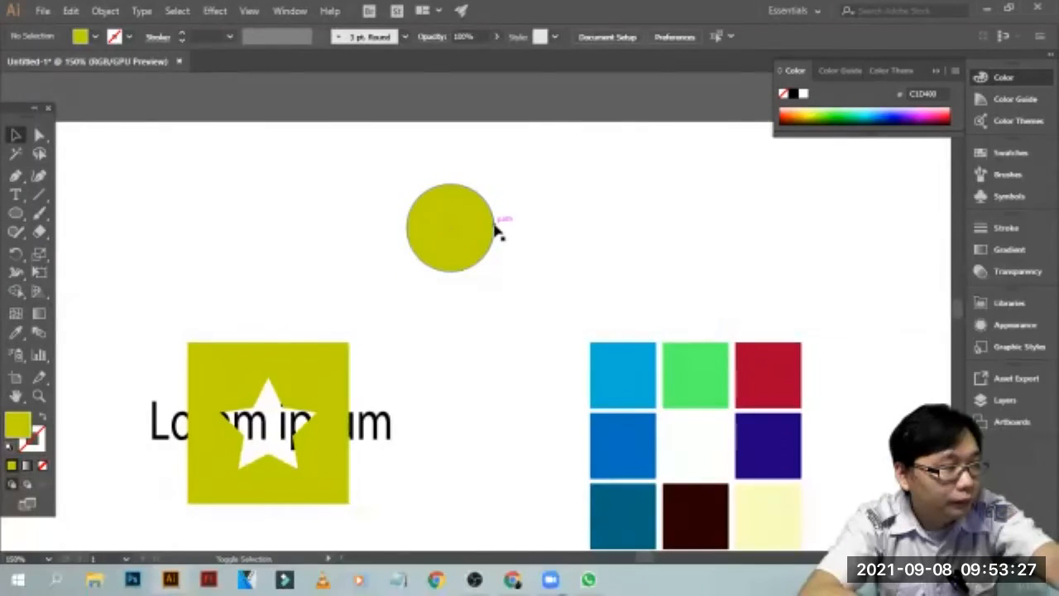
left_click_drag(495, 229, 608, 220)
left_click(621, 219)
left_click(603, 217)
left_click(605, 213)
left_click_drag(598, 211, 745, 210)
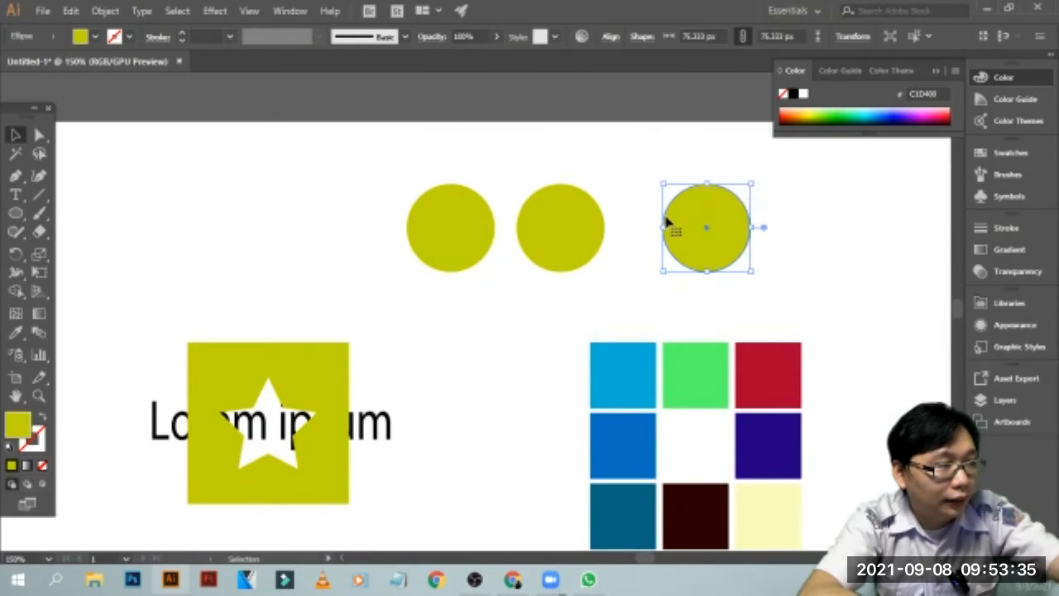
Fill the middle circle with dark green and the rightmost circle with blue-violet
left_click(598, 229)
left_click(653, 242)
left_click(607, 217)
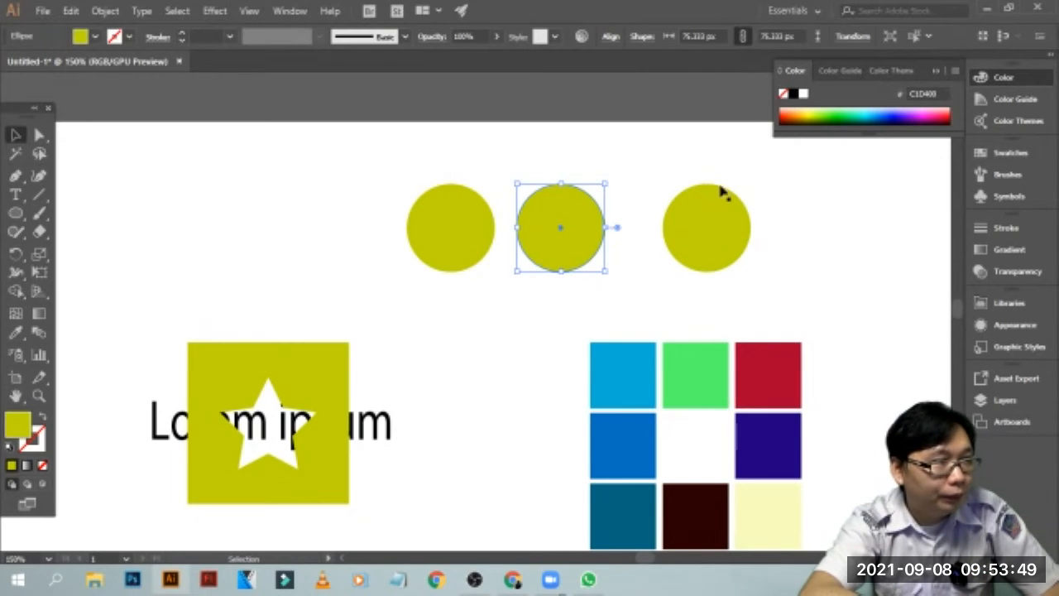
left_click(839, 117)
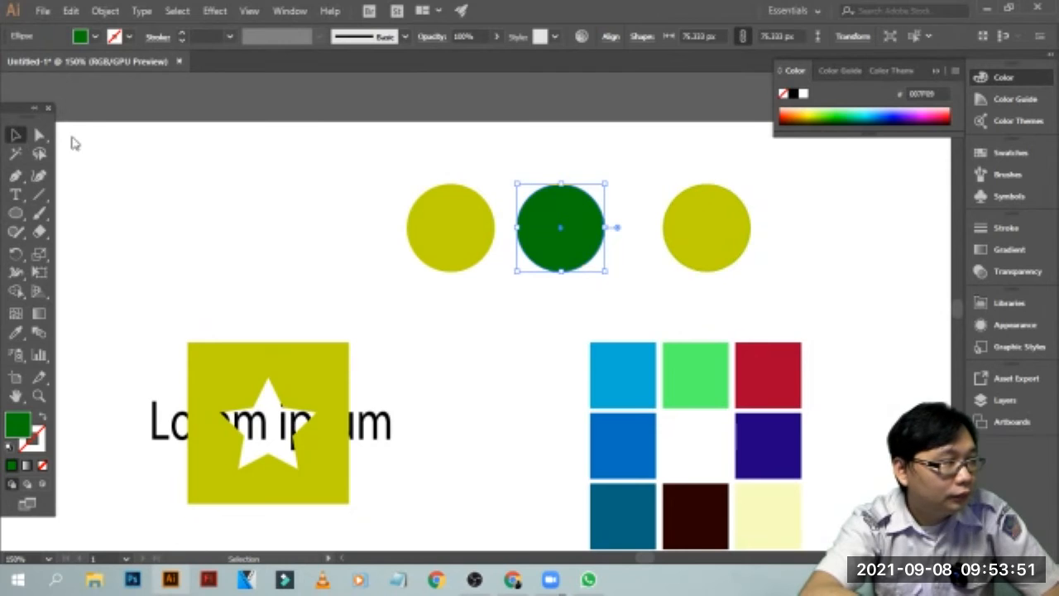
left_click(731, 204)
left_click(906, 114)
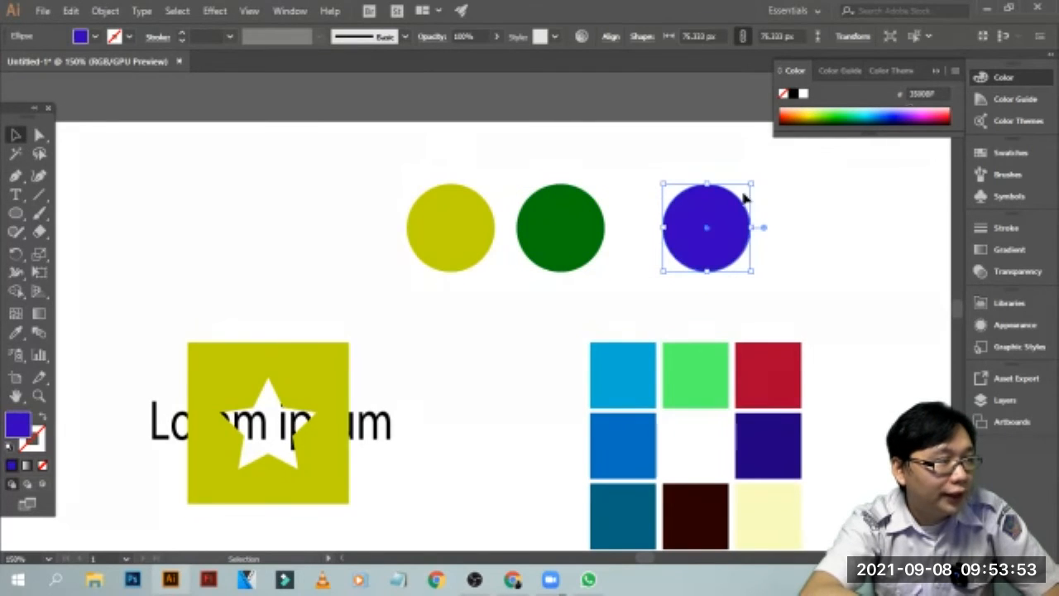
Recolour the middle circle dark red and the olive circle green
left_click(560, 232)
left_click(804, 114)
left_click(431, 218)
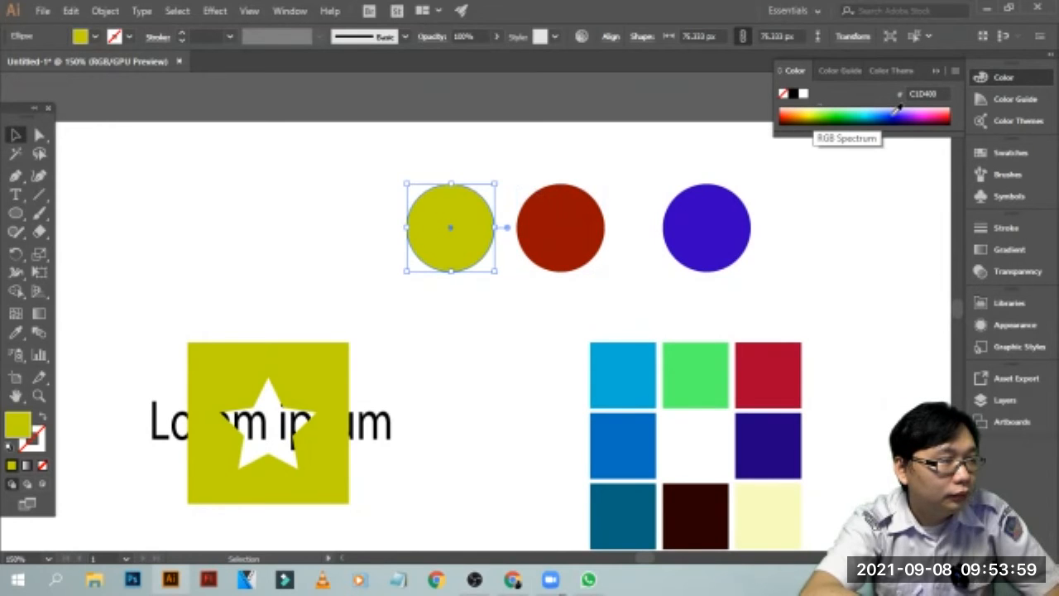
left_click(849, 114)
left_click(400, 209)
Move the red and blue-violet circles onto the green circle so that all three overlap in a cluster
left_click_drag(594, 260, 506, 273)
left_click_drag(683, 239, 479, 229)
left_click(662, 203)
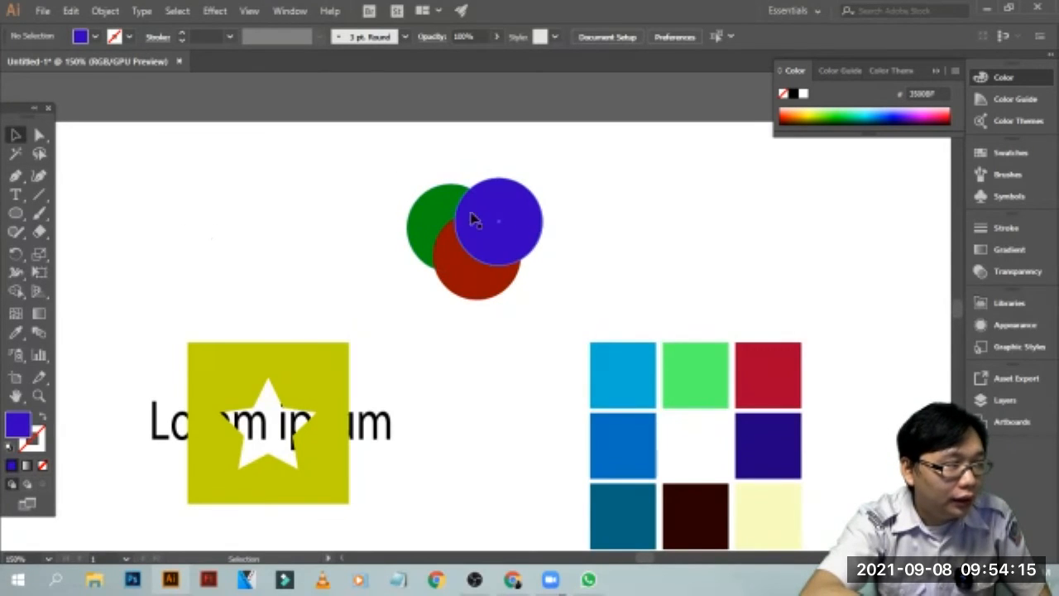
Draw a rectangle in the empty area beside the circle cluster and fill it with white
left_click_drag(591, 191, 379, 306)
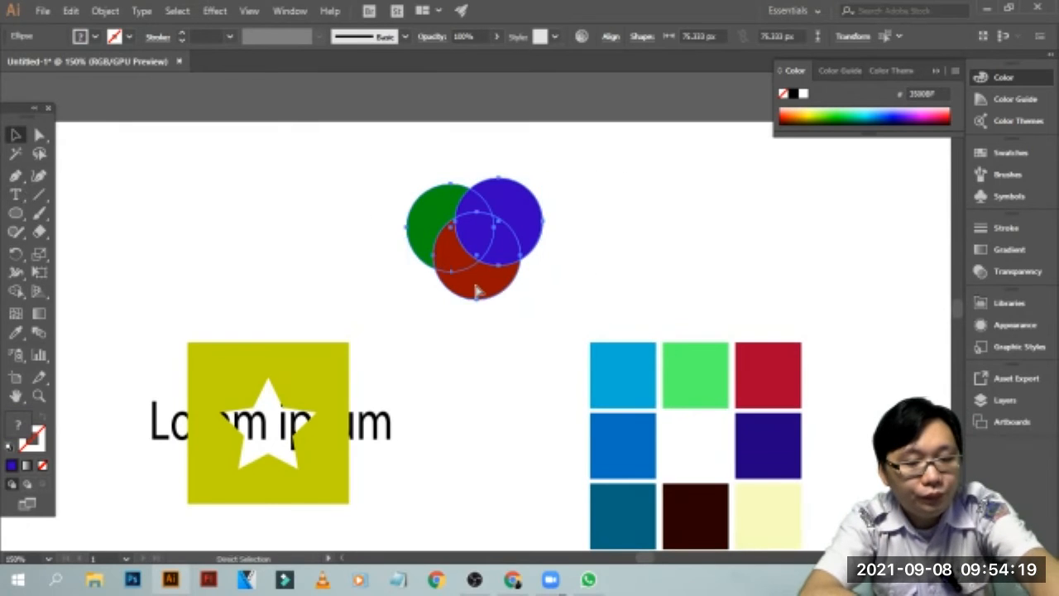
key("ctrl+plus")
key("ctrl+plus")
key("ctrl+plus")
key("ctrl+plus")
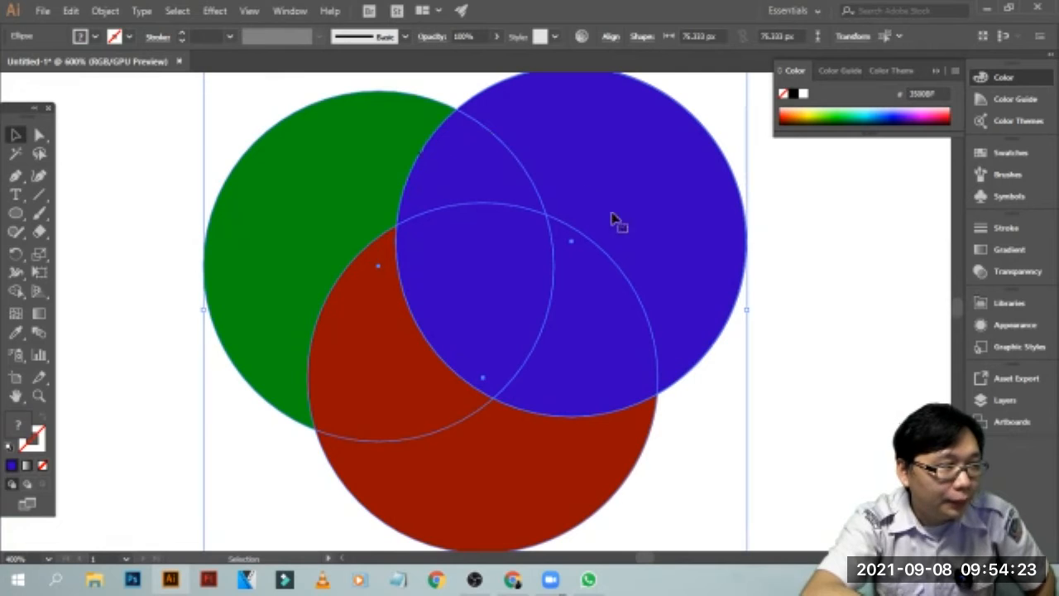
left_click_drag(15, 213, 73, 222)
left_click_drag(785, 207, 946, 377)
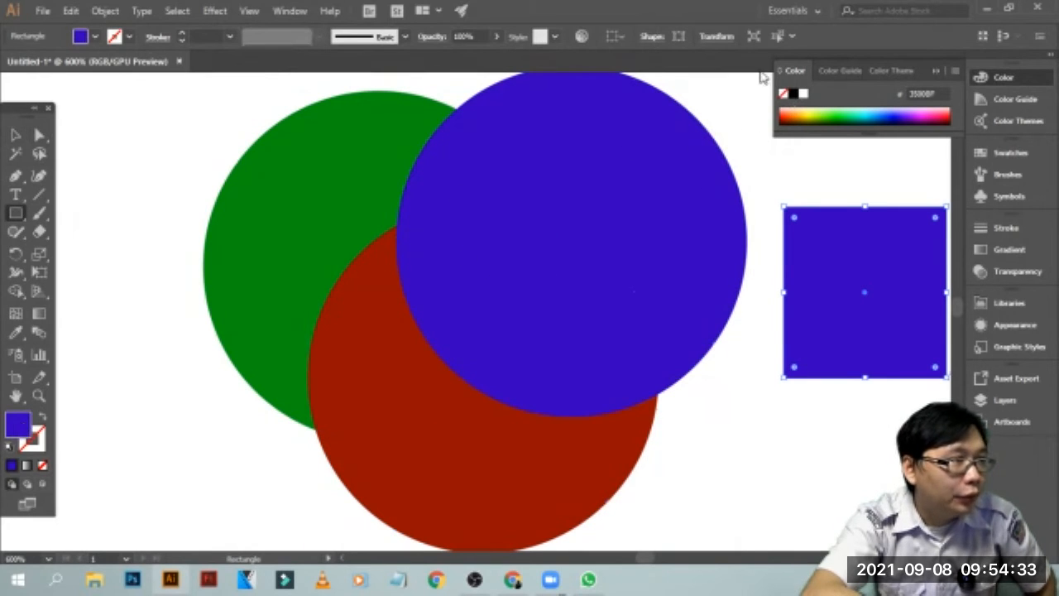
left_click(808, 95)
Move the white rectangle over the overlap of the three circles and enlarge it to cover most of their centre
left_click(16, 134)
left_click_drag(861, 289, 418, 217)
left_click_drag(489, 330, 502, 305)
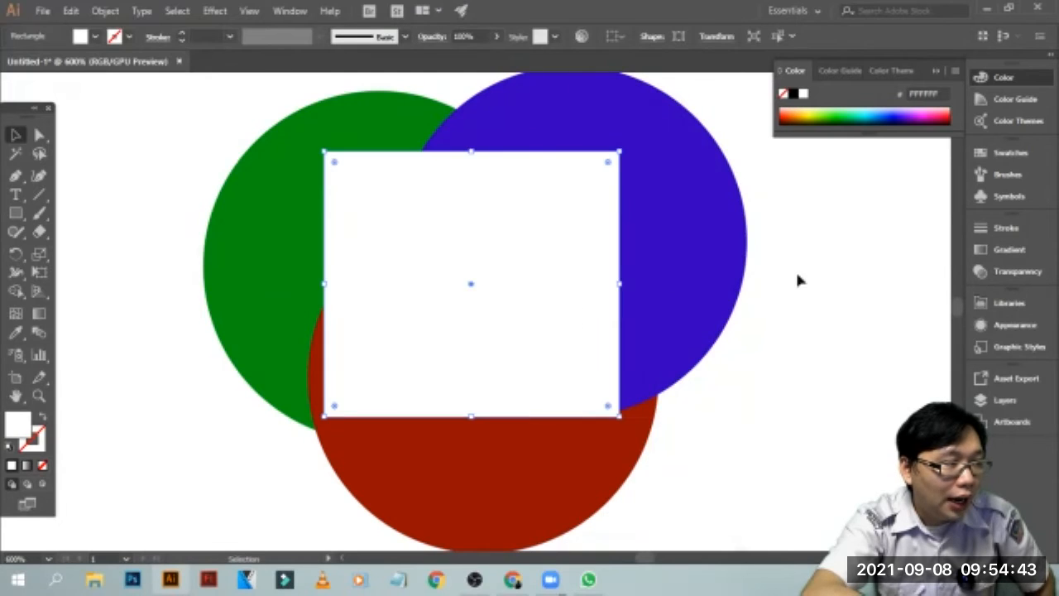
left_click(798, 281)
Select the three circles with the white rectangle and make a clipping mask from them
left_click_drag(199, 91, 738, 461)
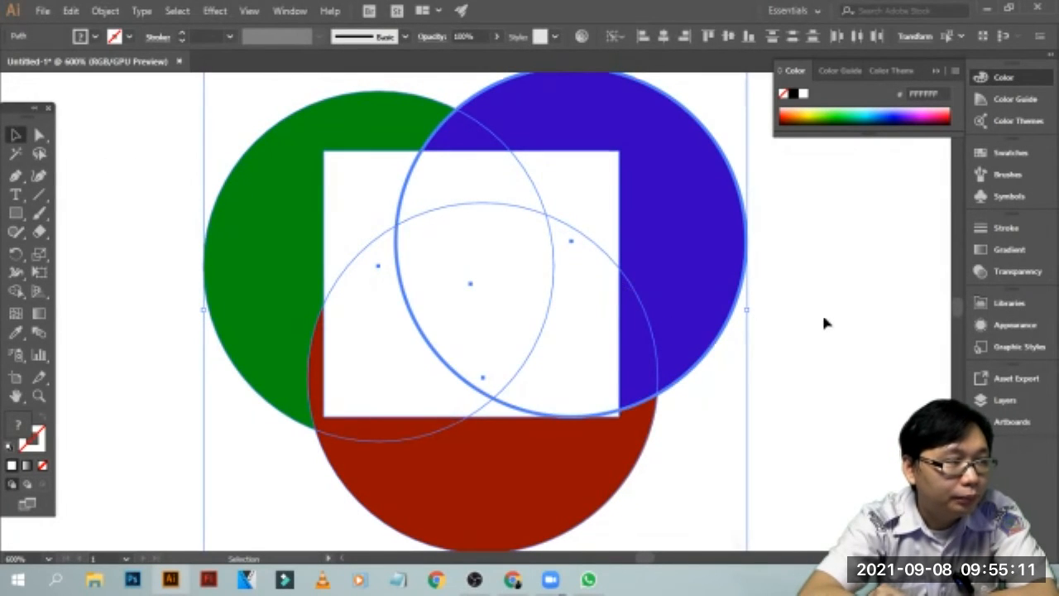
left_click(796, 196)
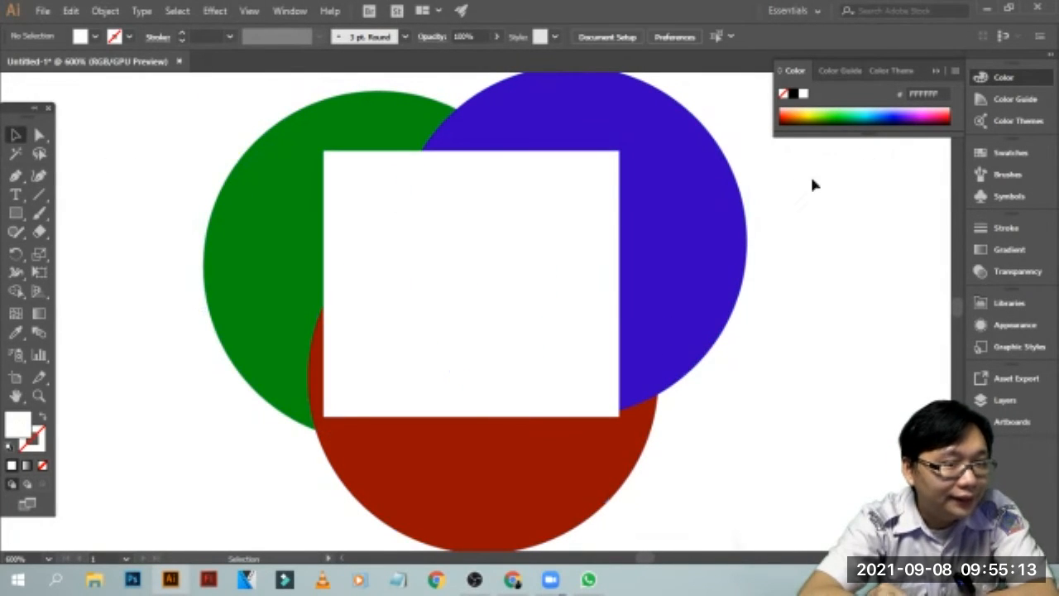
left_click_drag(143, 83, 783, 479)
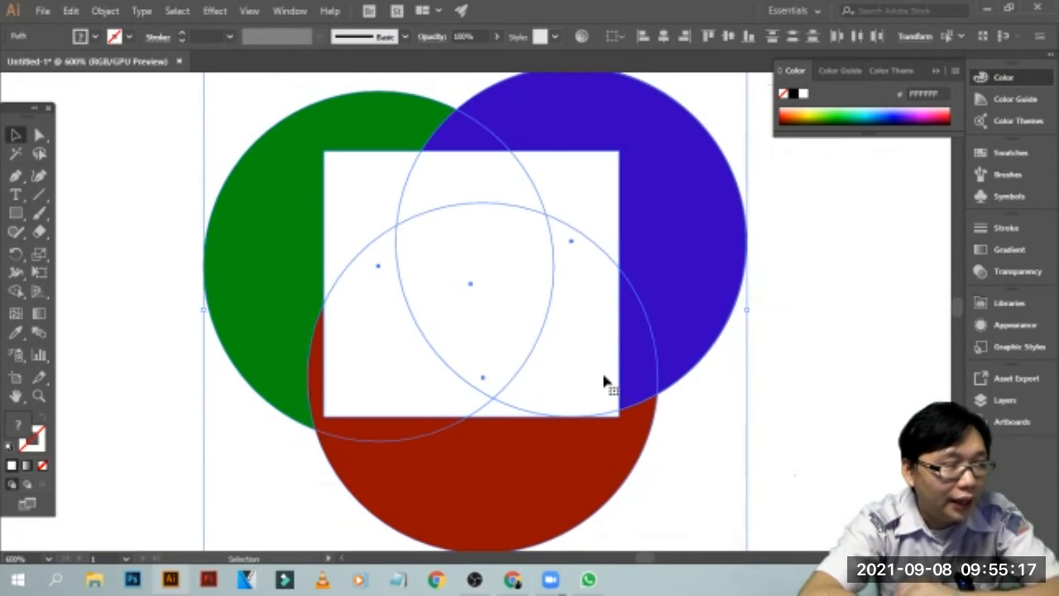
key("a")
key("ctrl+7")
key("v")
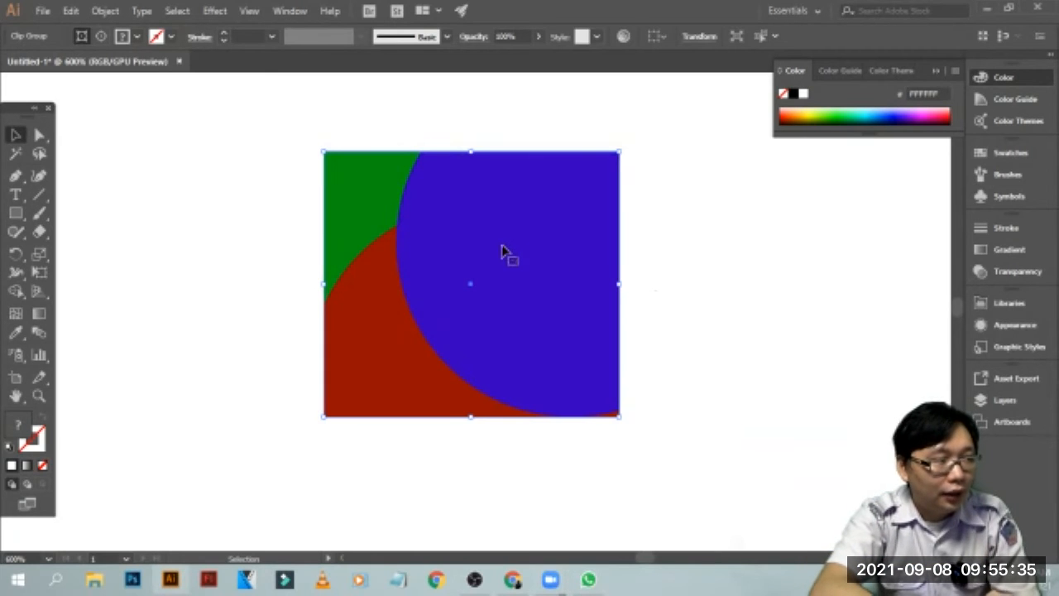
Undo the clipping mask and deselect the circles and rectangle
key("ctrl+alt+7")
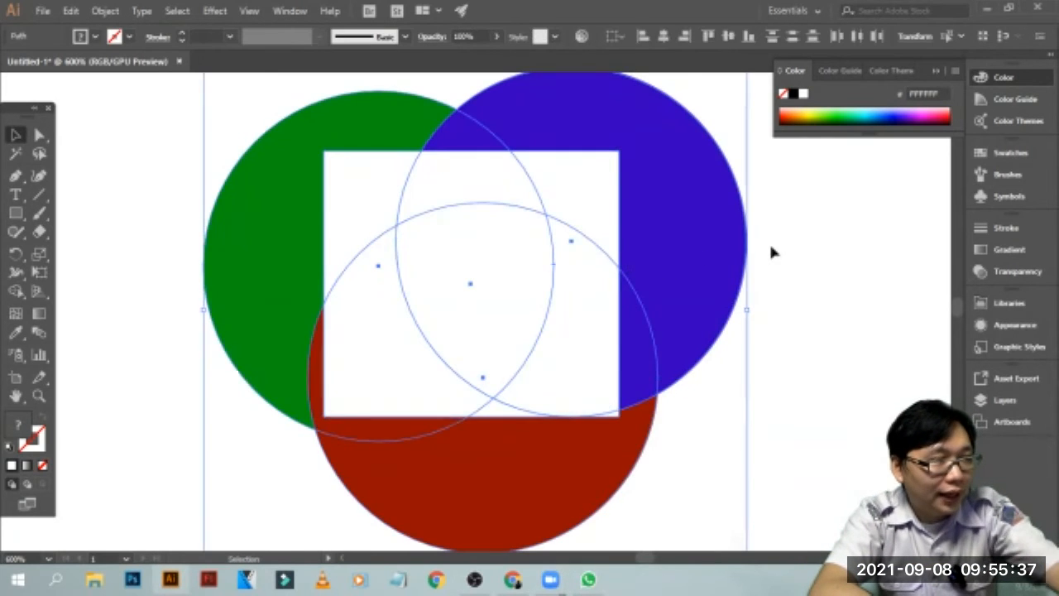
left_click(773, 248)
scroll(777, 254, "down", 1)
scroll(778, 256, "up", 1)
key("ctrl+minus")
key("ctrl+minus")
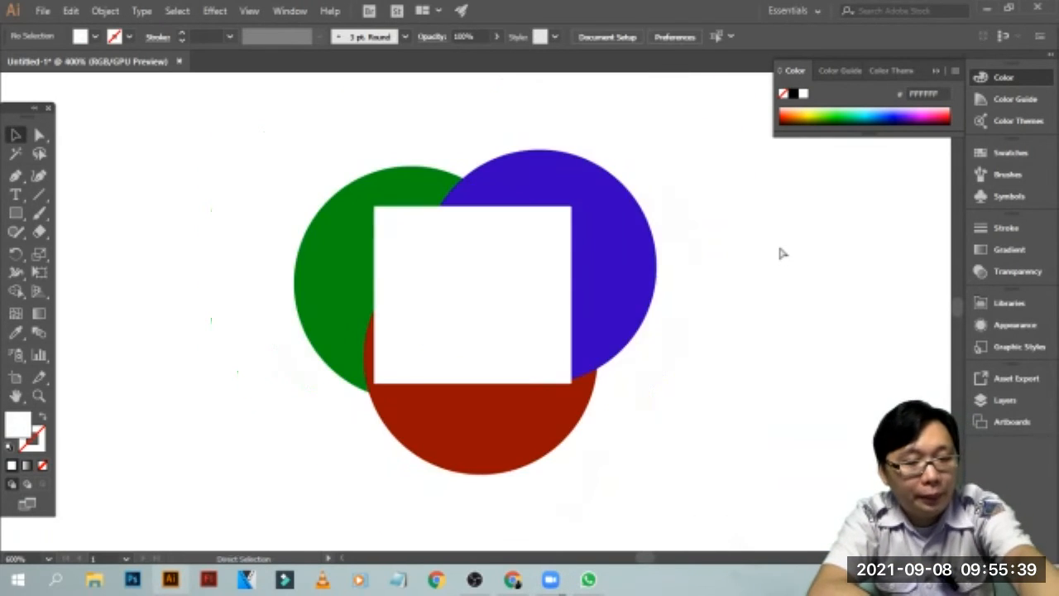
left_click_drag(630, 192, 378, 420)
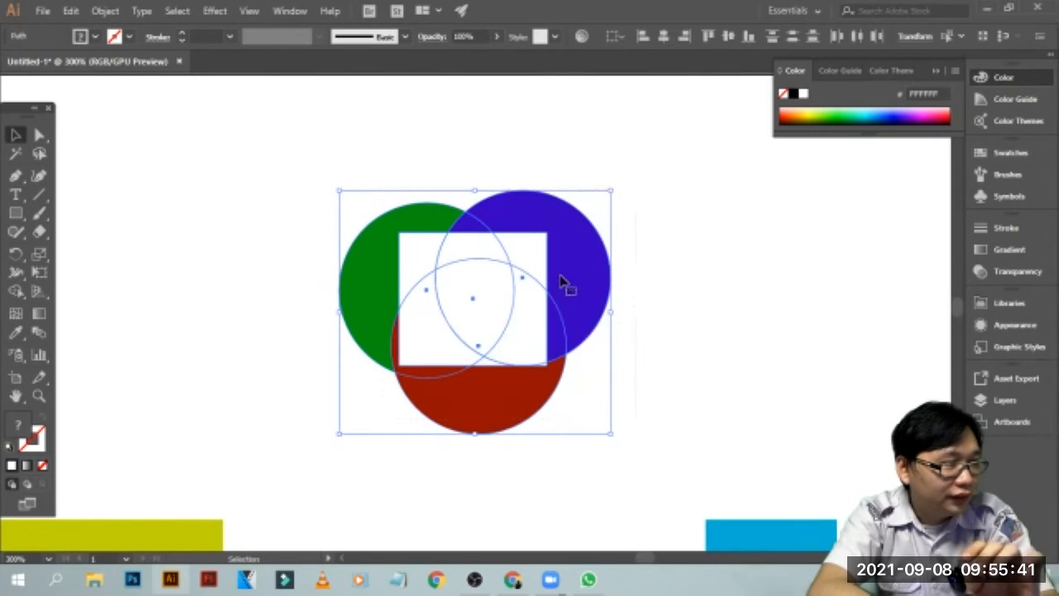
right_click(556, 265)
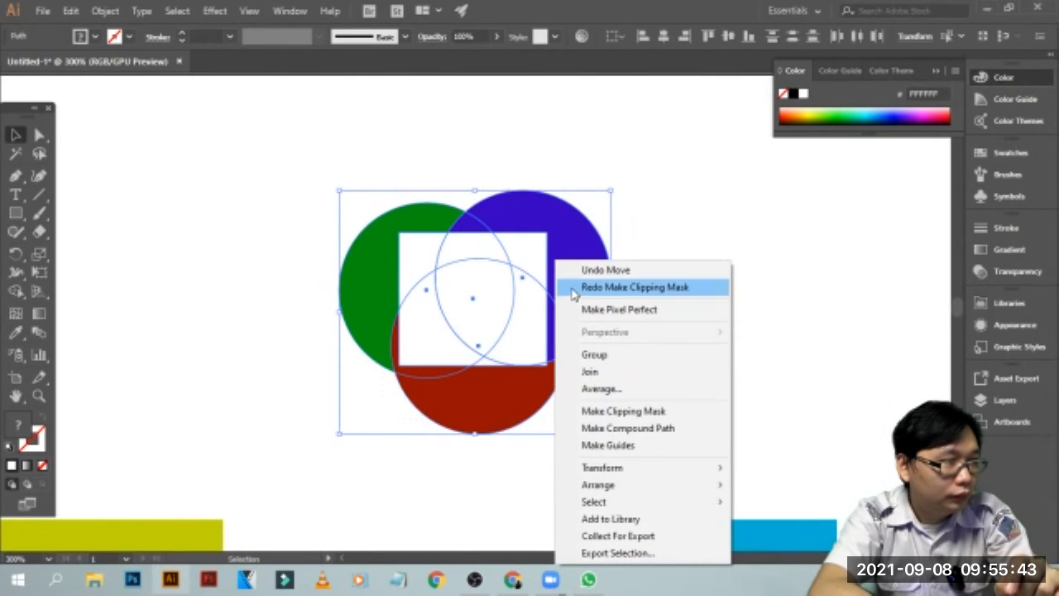
left_click(662, 180)
left_click_drag(646, 164, 290, 440)
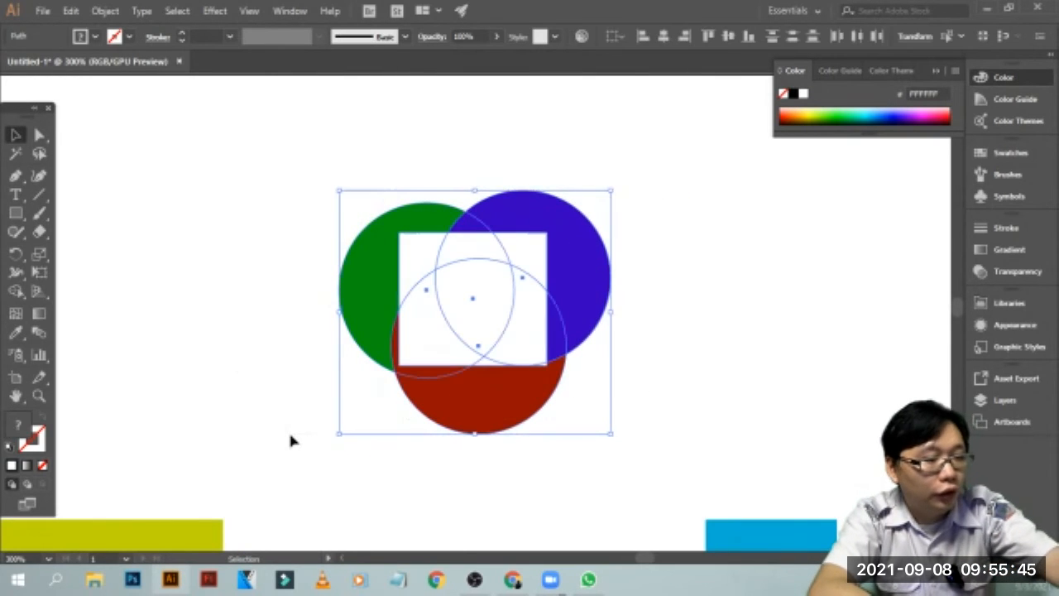
left_click(674, 347)
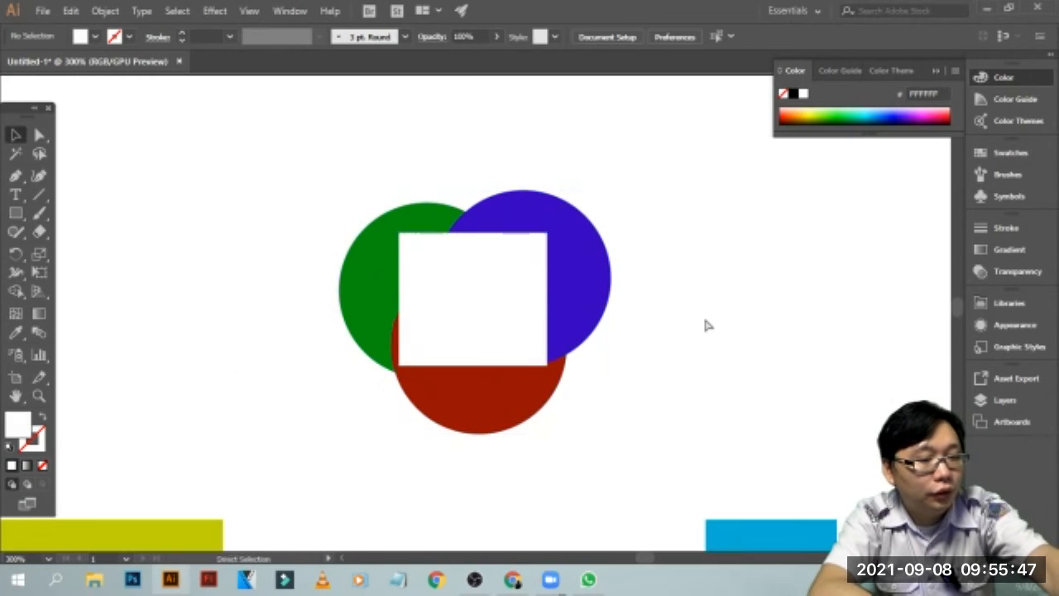
Place a copy of the circles and white rectangle beside the original, and move the original farther away from the copy
left_click(596, 324)
left_click_drag(562, 314, 869, 306)
left_click(582, 304)
left_click(611, 163)
left_click_drag(611, 165, 305, 440)
left_click_drag(480, 324, 317, 285)
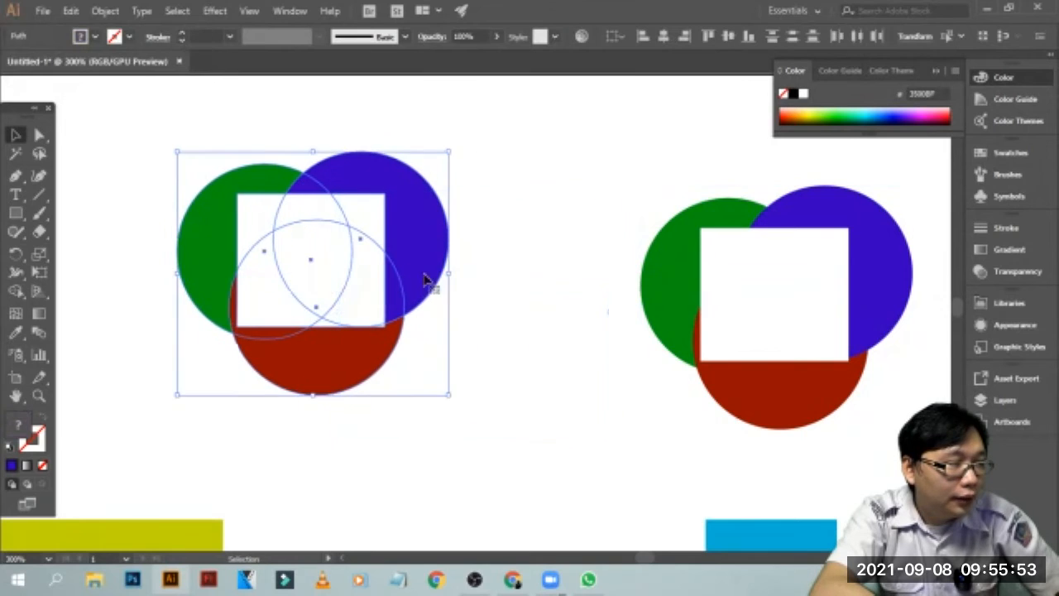
Make a clipping mask from the copied circles and their white rectangle, and deselect the result
left_click(571, 266)
left_click_drag(563, 89, 901, 437)
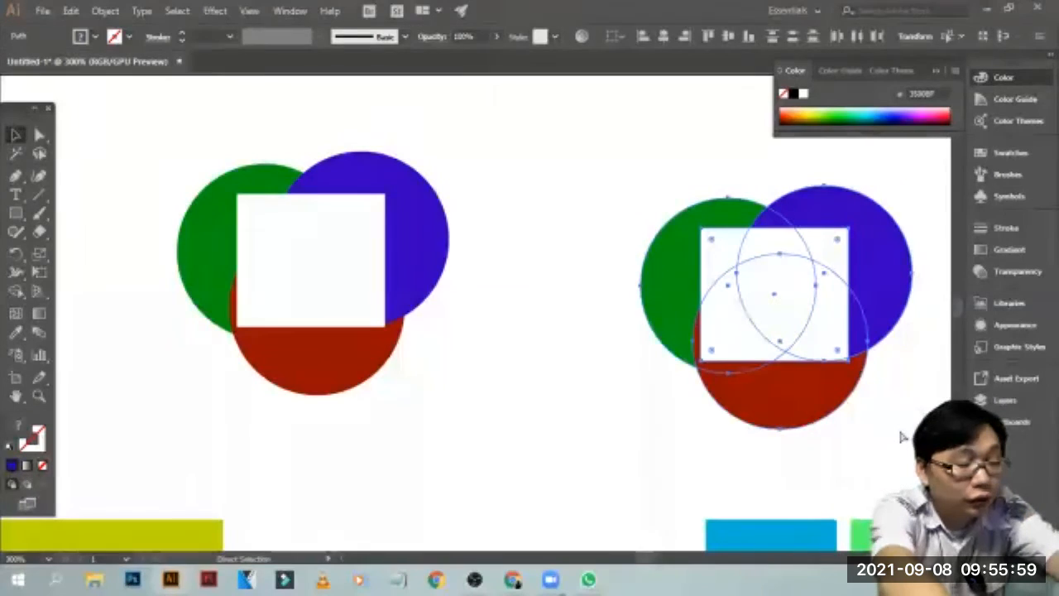
key("ctrl+7")
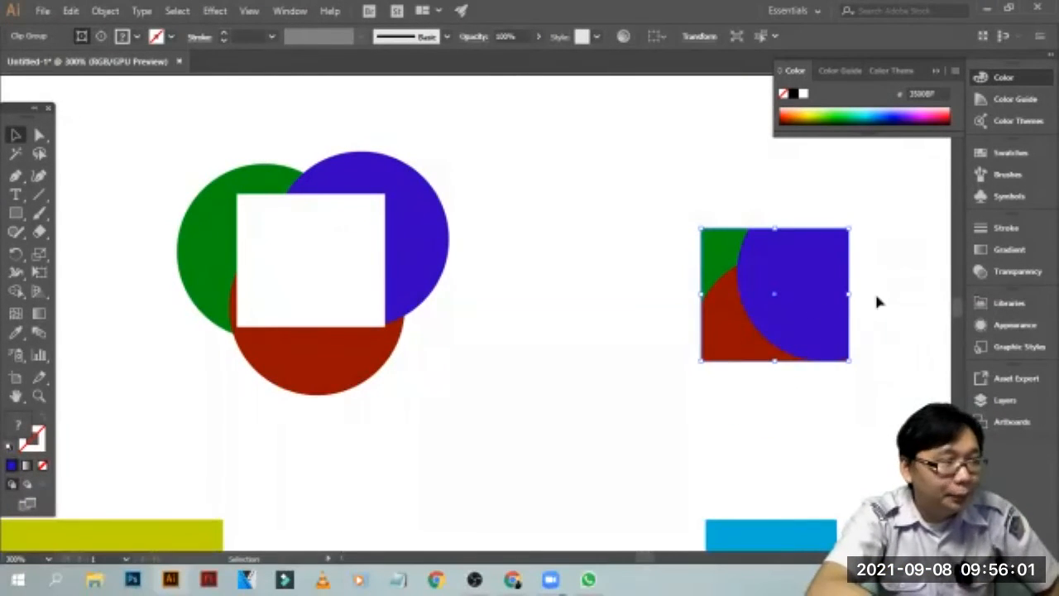
left_click(877, 296)
Place the clipped artwork over the white rectangle on the original circles to compare them, and move it back into the empty area
left_click_drag(790, 295, 338, 260)
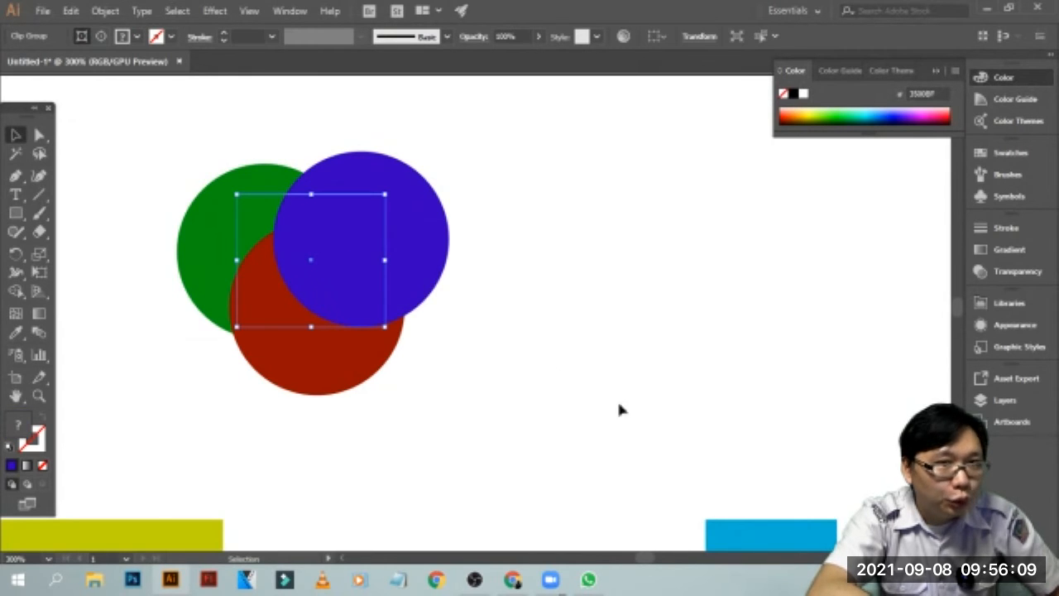
left_click_drag(319, 229, 721, 334)
left_click(343, 248)
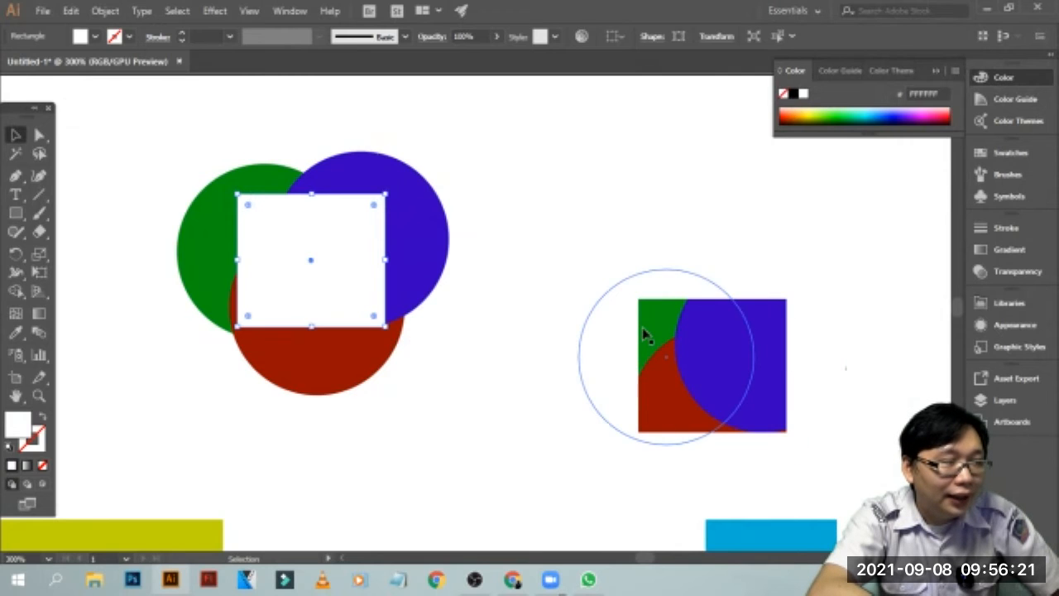
left_click(734, 332)
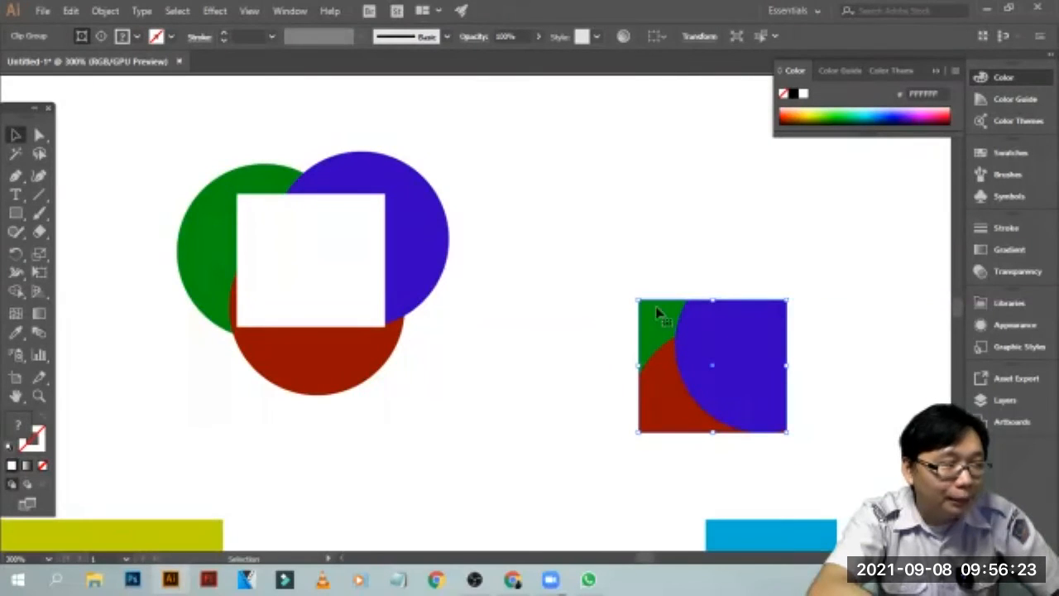
left_click(600, 316)
left_click(680, 392)
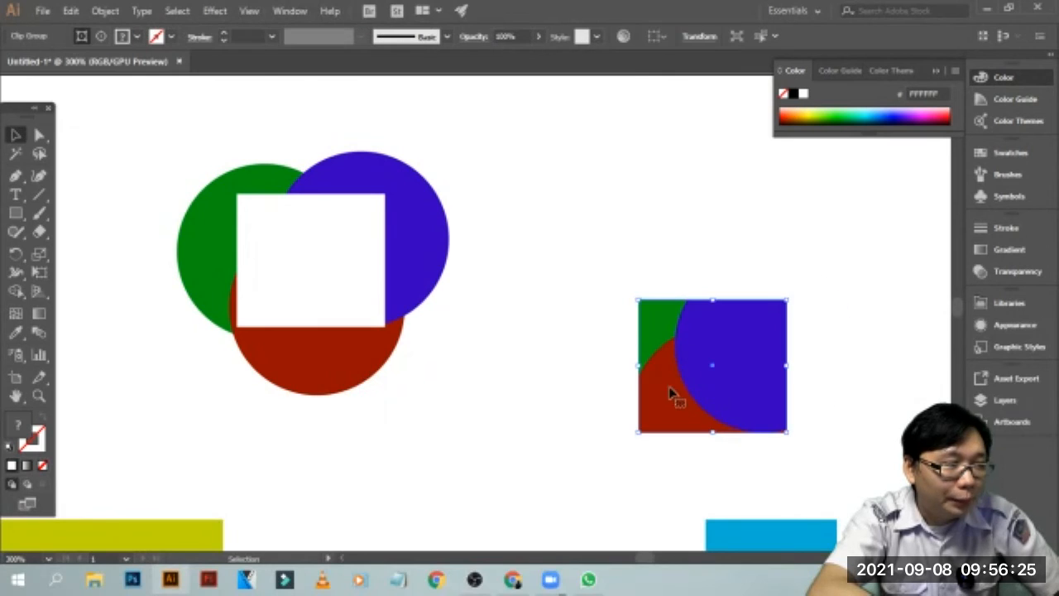
Reposition the clipped artwork, fit it over the original's white rectangle once more, and pull it back off
left_click_drag(709, 400, 634, 267)
left_click(749, 268)
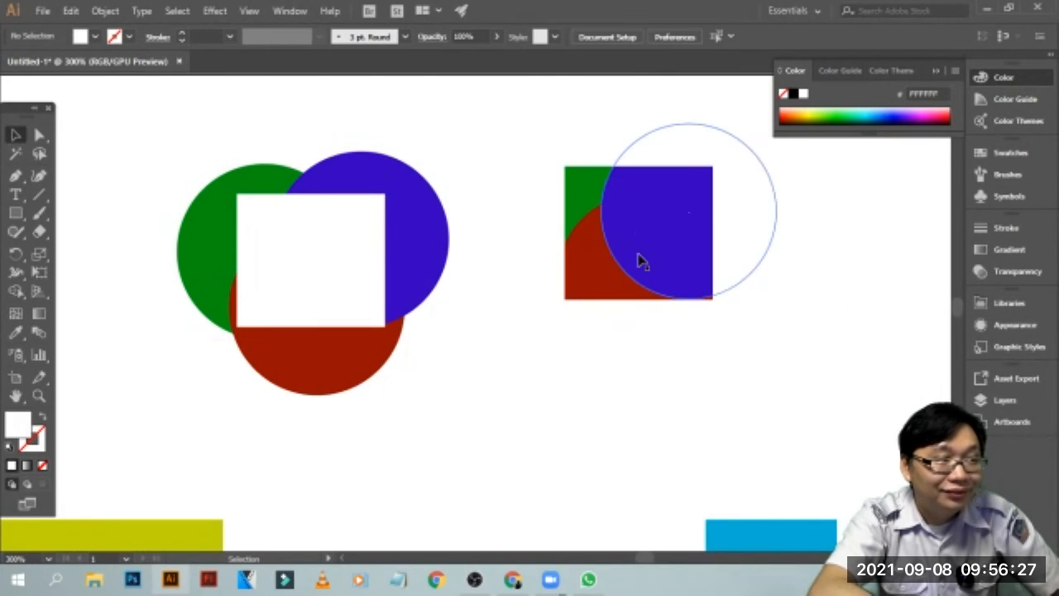
left_click_drag(669, 250, 348, 276)
left_click(713, 336)
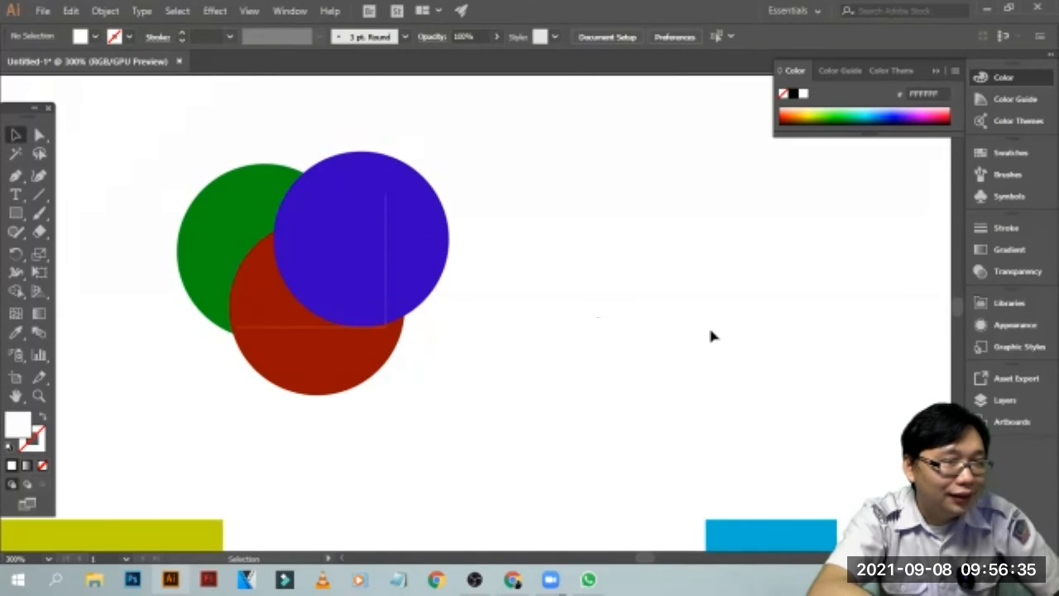
left_click_drag(323, 267, 660, 393)
left_click(234, 264)
left_click(652, 378)
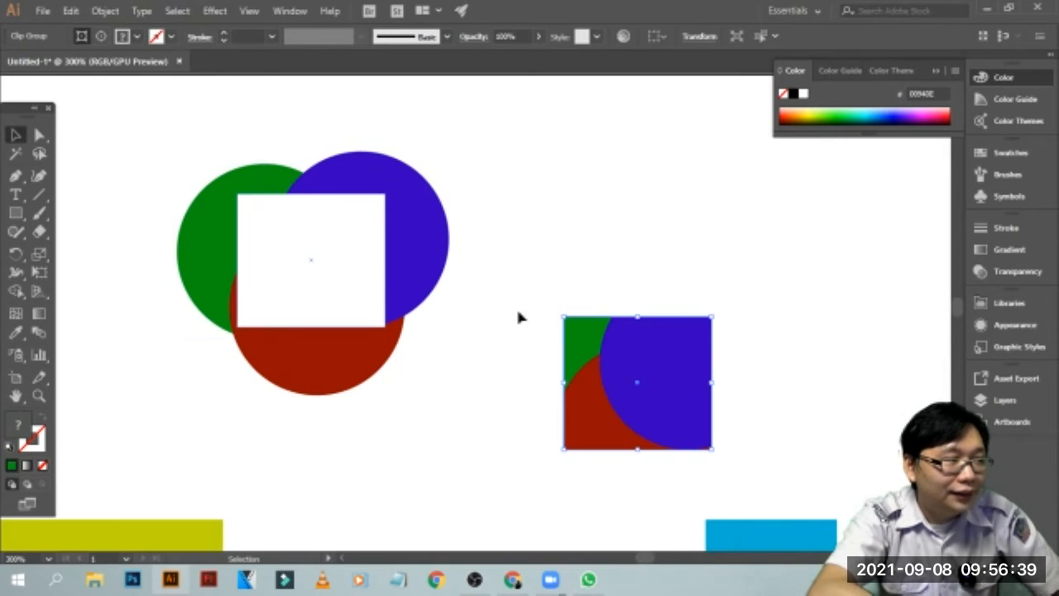
Delete the clipped artwork and the white rectangle lying on the original circles
key("Delete")
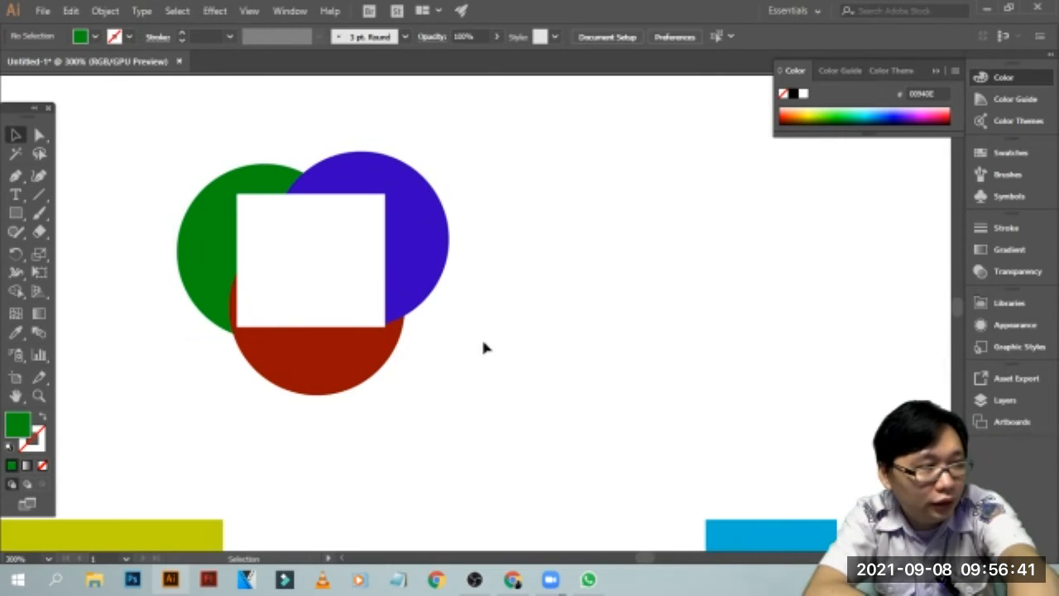
left_click(316, 308)
key("Delete")
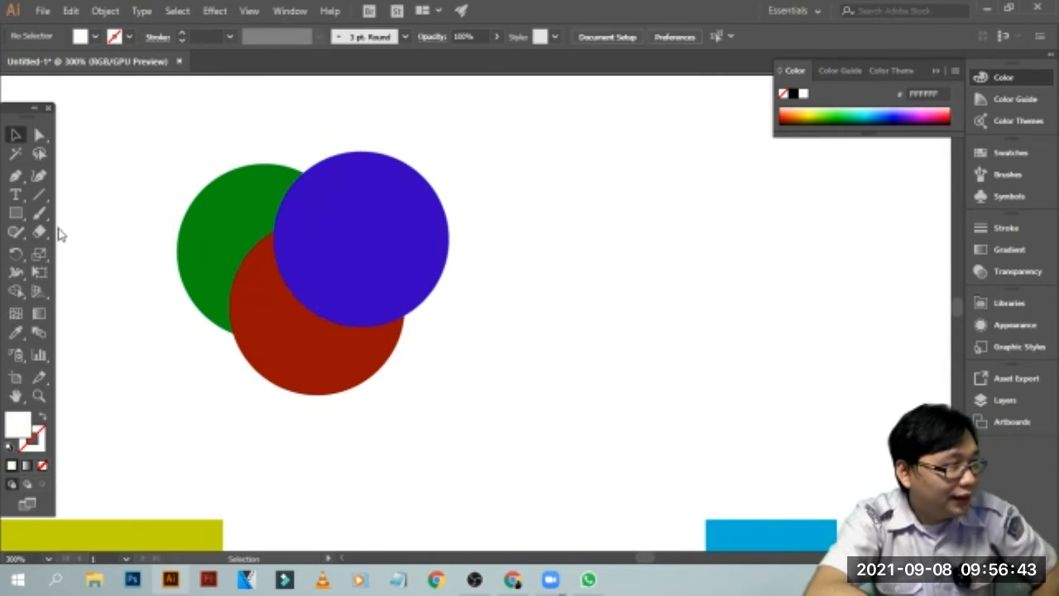
Draw a white five-pointed star, place it over the overlap of the three circles and enlarge it slightly
left_click_drag(26, 208, 59, 288)
left_click_drag(584, 203, 629, 263)
left_click(15, 135)
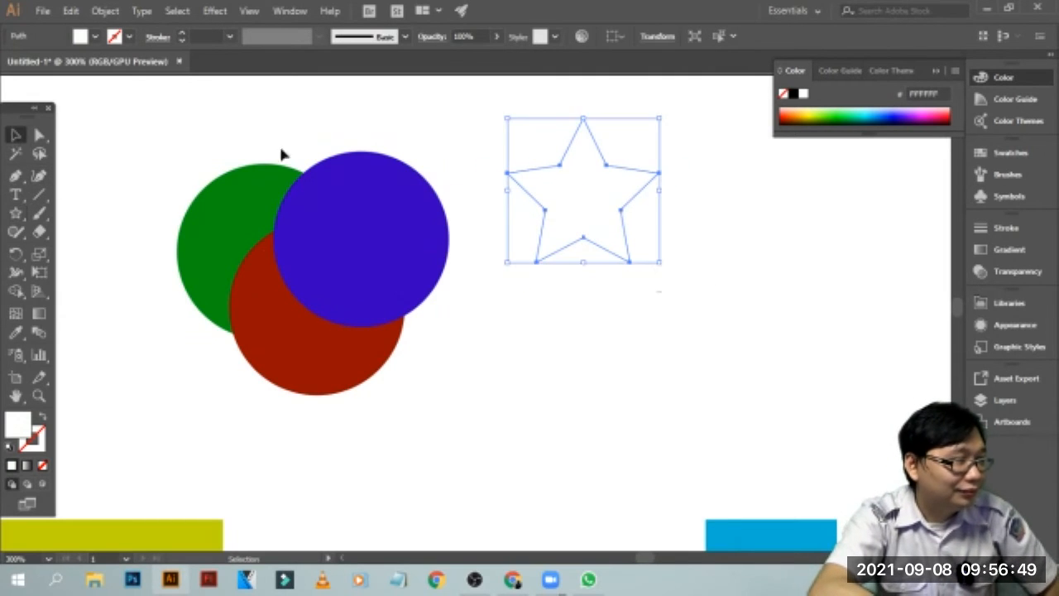
left_click_drag(571, 185, 295, 260)
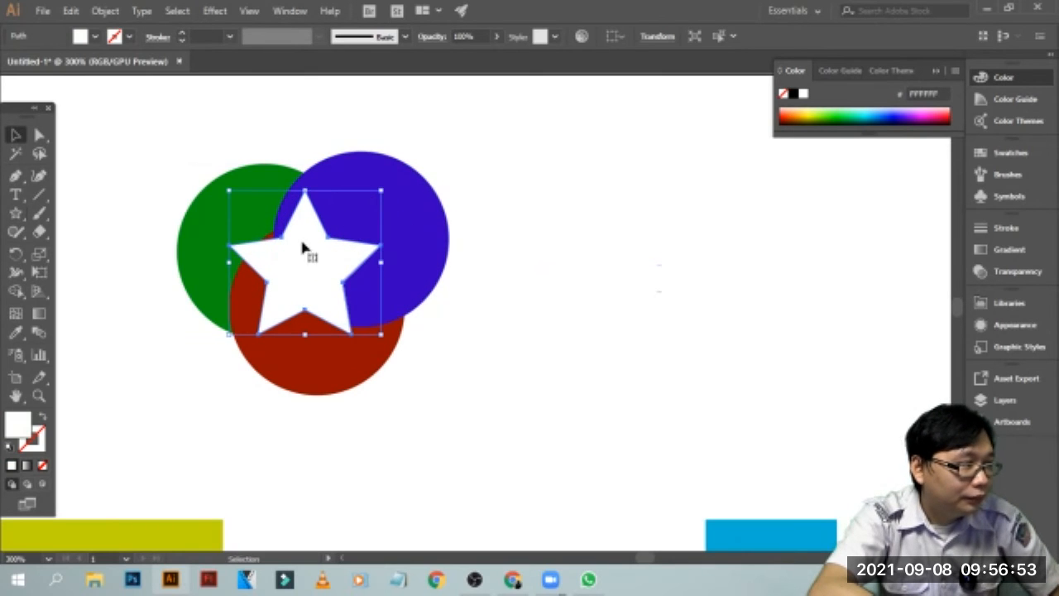
left_click_drag(229, 191, 209, 176)
left_click_drag(344, 259, 350, 260)
left_click(499, 173)
Copy the circles together with the star, paste them and place the copy beside the original
left_click_drag(493, 126, 141, 388)
key("a")
key("ctrl+c")
left_click(534, 260)
key("ctrl+v")
left_click_drag(569, 254, 780, 204)
left_click(520, 133)
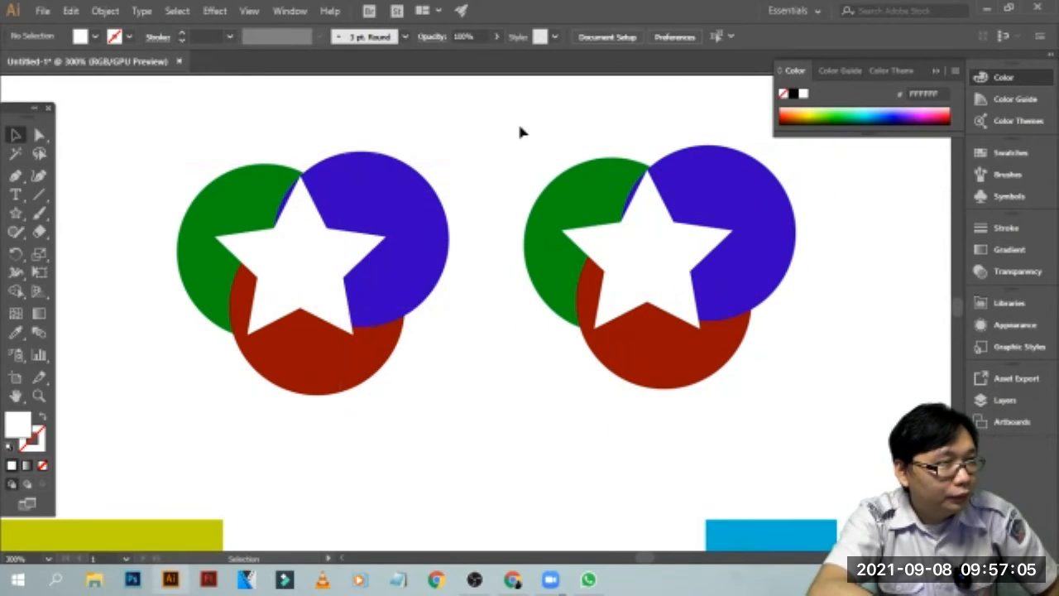
Make a clipping mask from the copied circles and star, and select the resulting star-shaped artwork
left_click_drag(589, 251, 827, 368)
left_click(827, 161)
left_click_drag(822, 146, 497, 407)
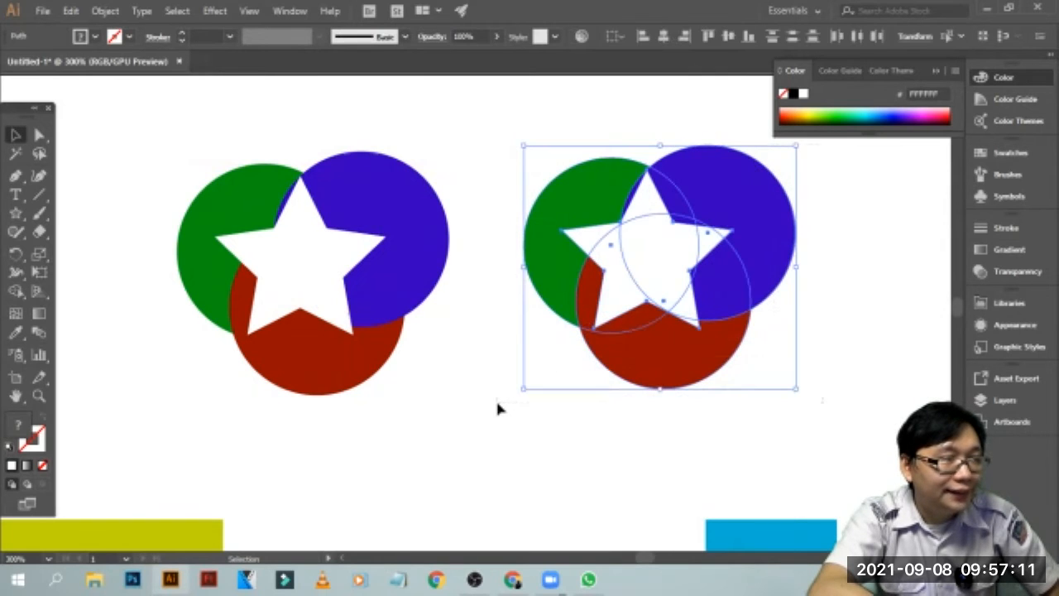
key("ctrl+7")
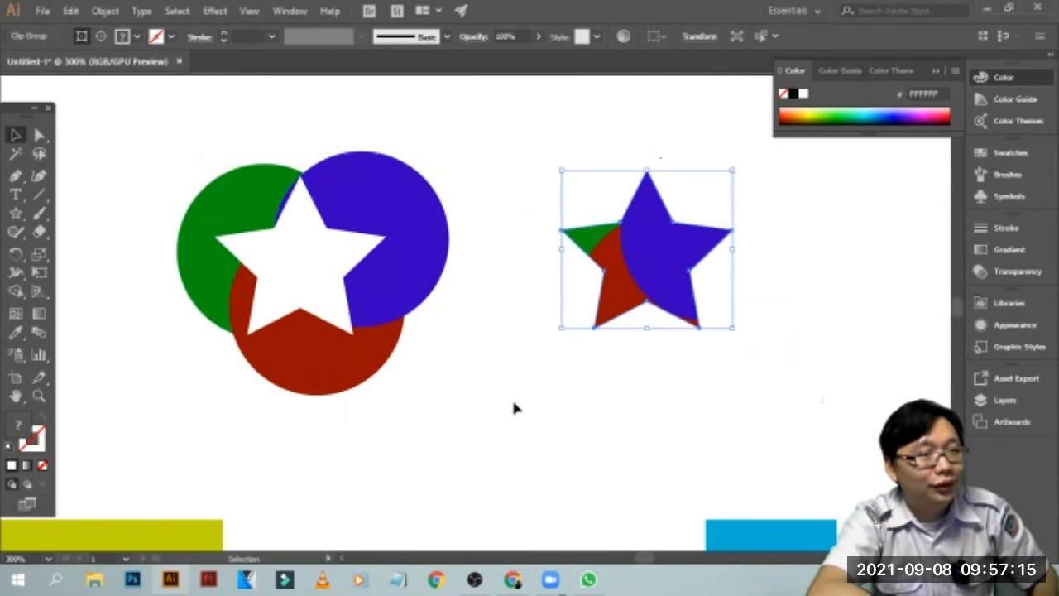
left_click(638, 376)
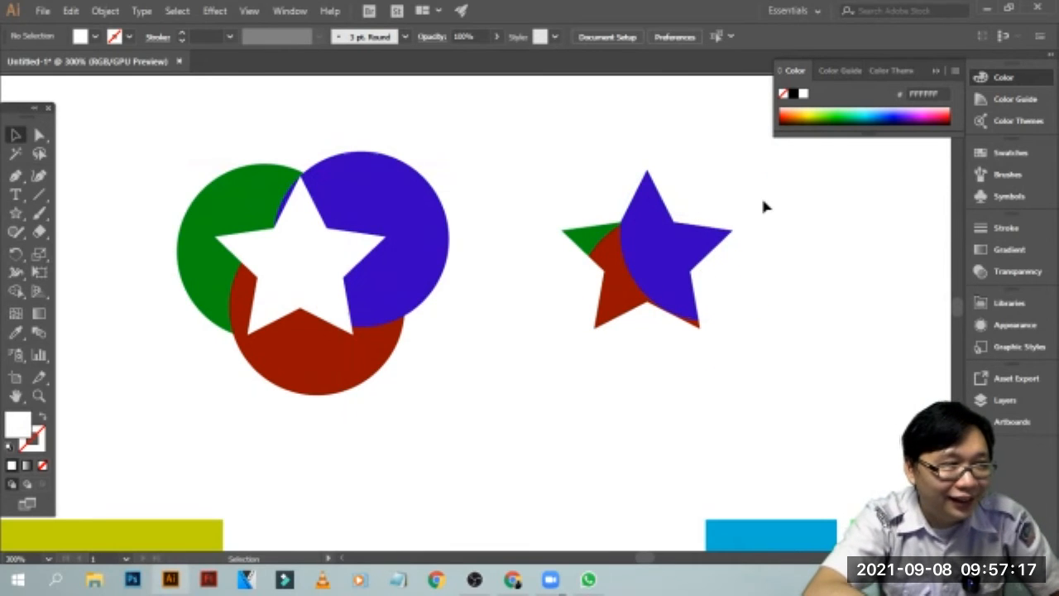
left_click(683, 265)
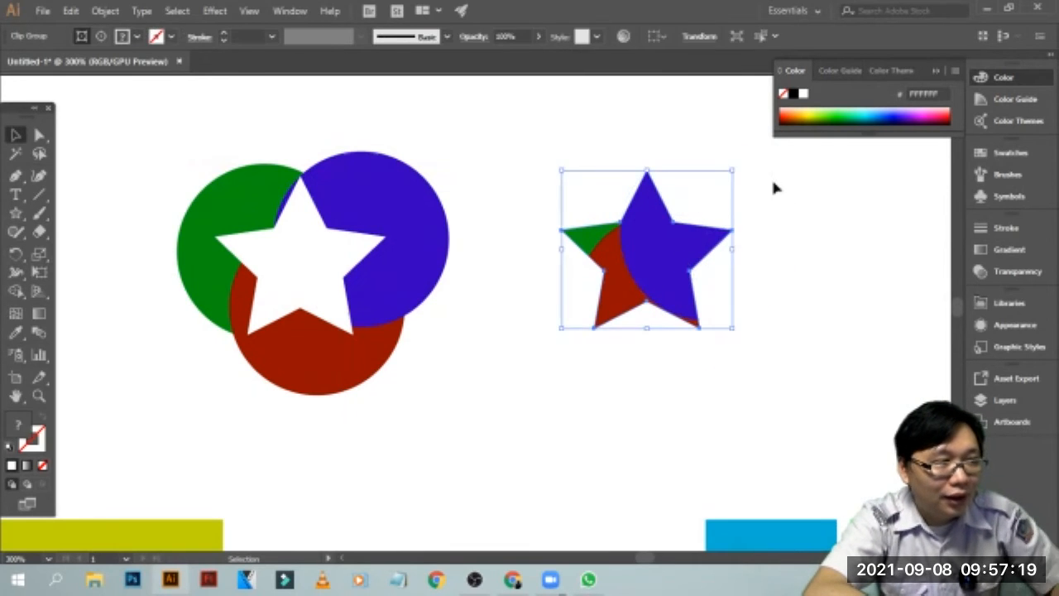
Delete the star-shaped clipped artwork and move the white star off the three circles into the empty area beside them
left_click(772, 187)
left_click_drag(767, 155, 534, 348)
key("Delete")
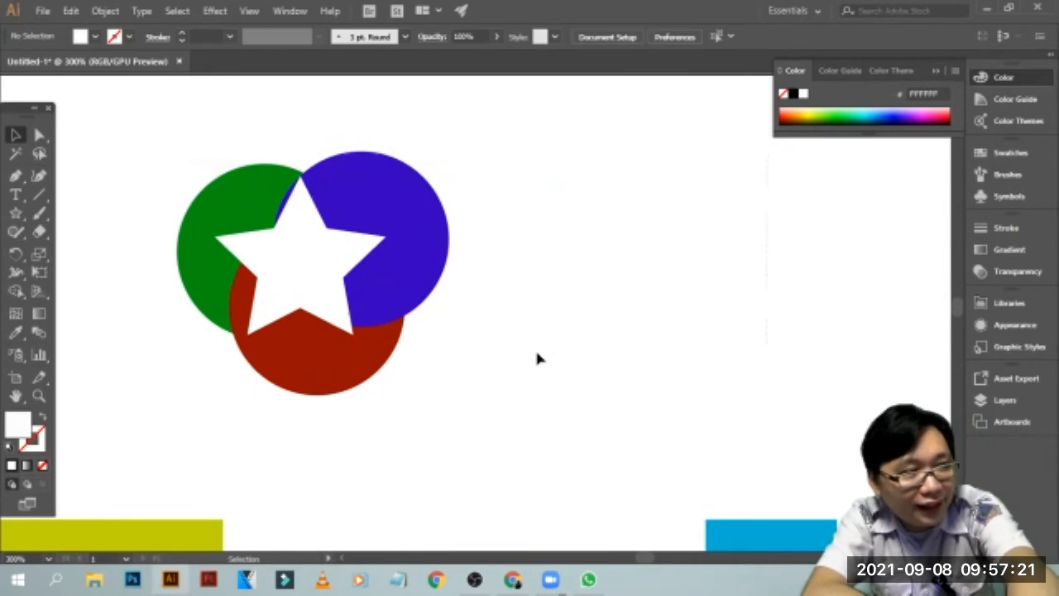
left_click(377, 296)
left_click_drag(284, 279, 717, 277)
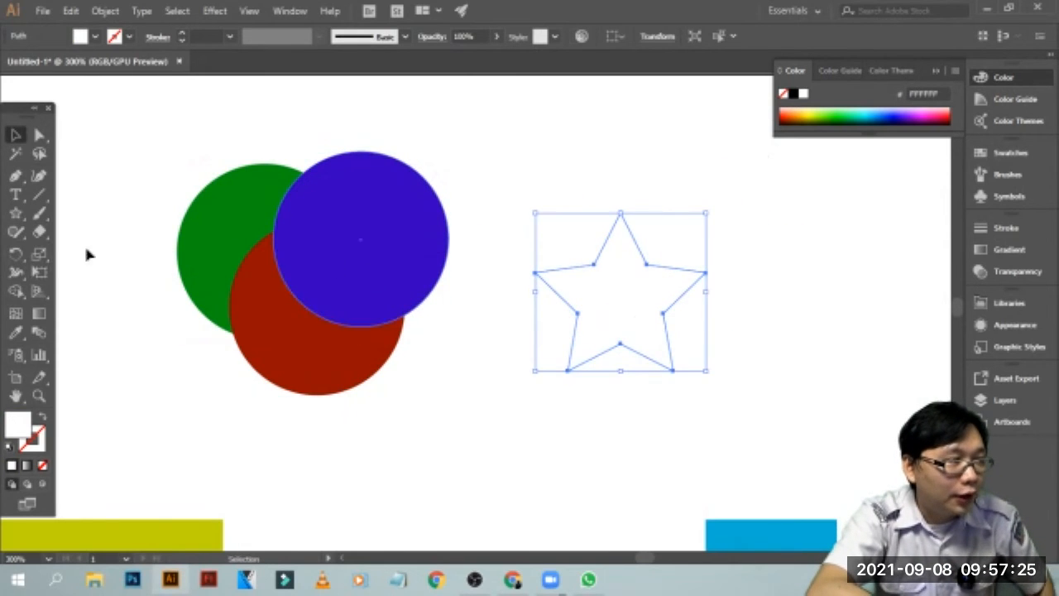
Fill the white star with bright green and place it well clear of the circles
left_click(416, 226)
left_click(584, 253)
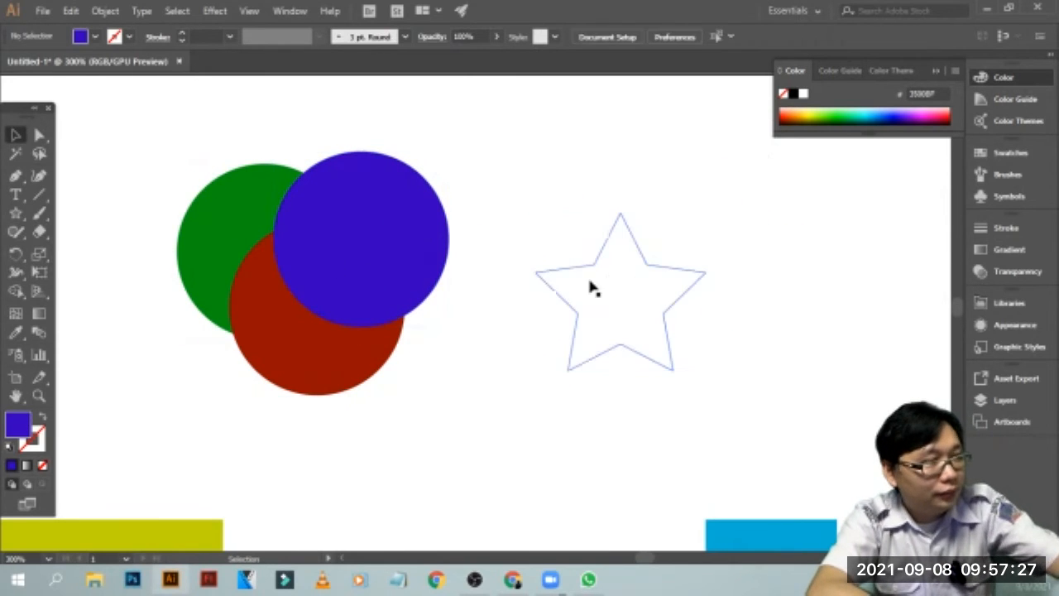
left_click(590, 286)
left_click_drag(601, 289, 425, 309)
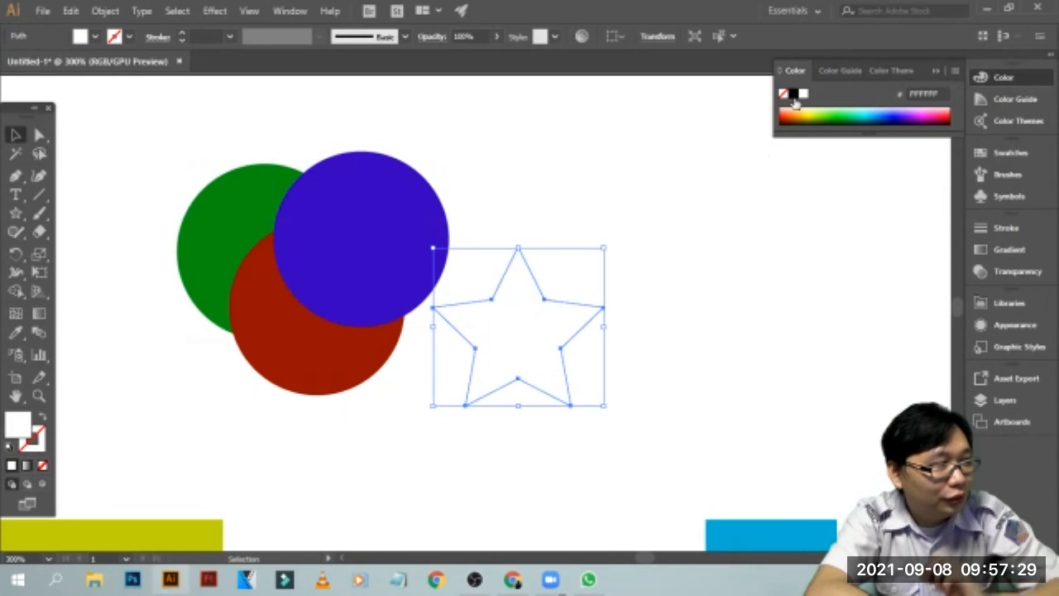
left_click(834, 113)
left_click(733, 234)
left_click_drag(532, 350, 716, 330)
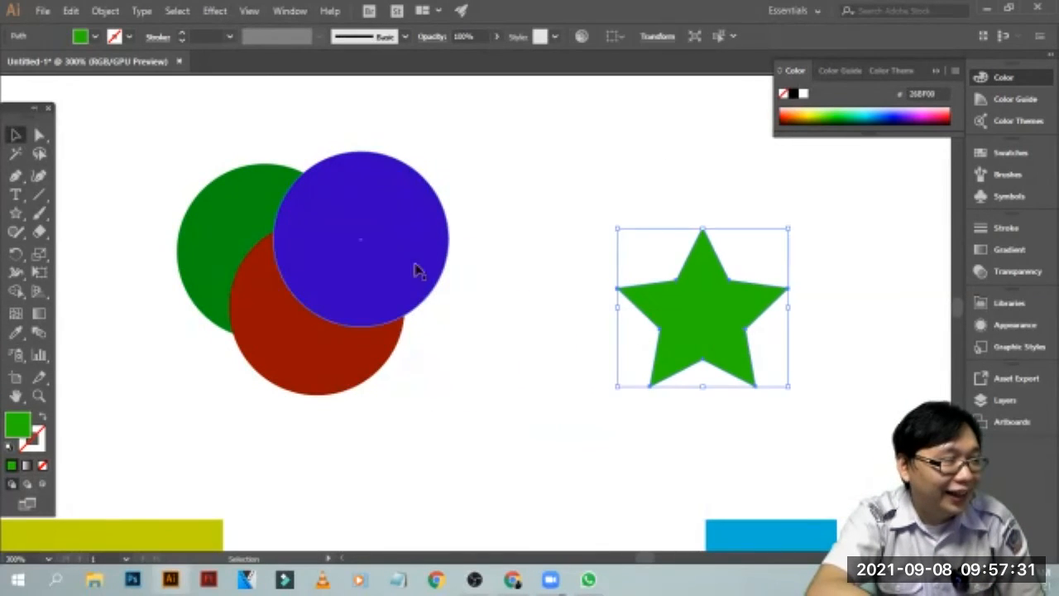
Duplicate the blue circle, shrink the copy to about 36.3 px across over the circles' overlap, and fill it with magenta
left_click(386, 249)
key("ctrl+c")
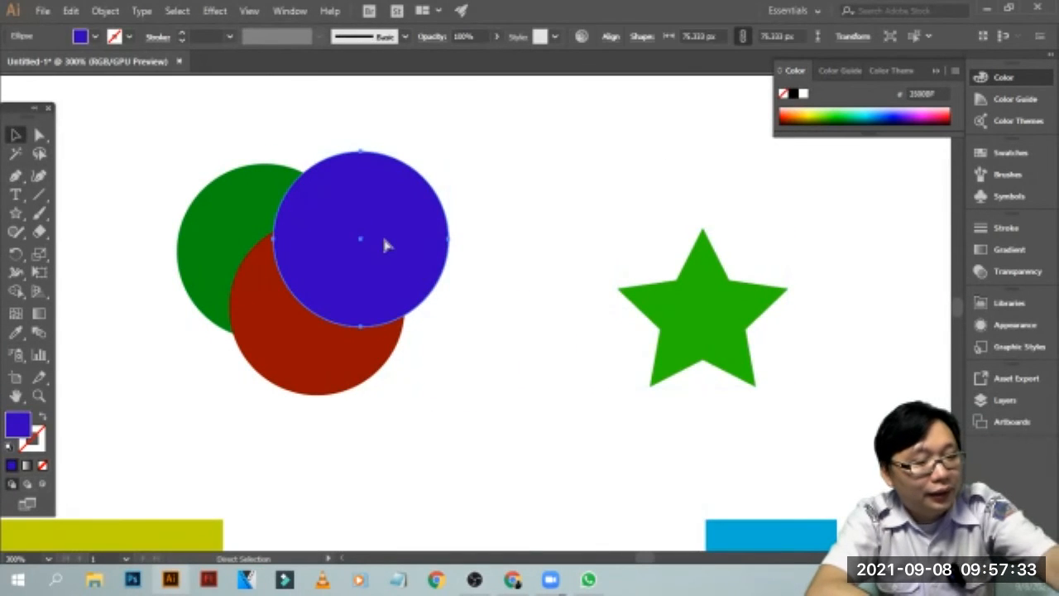
left_click(496, 204)
key("ctrl+v")
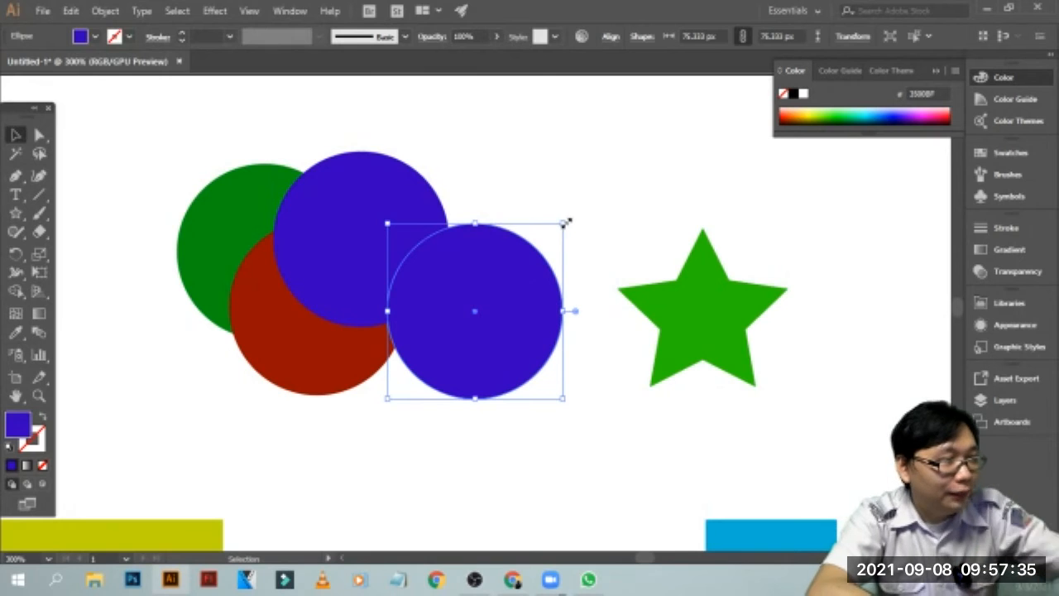
left_click_drag(565, 221, 328, 281)
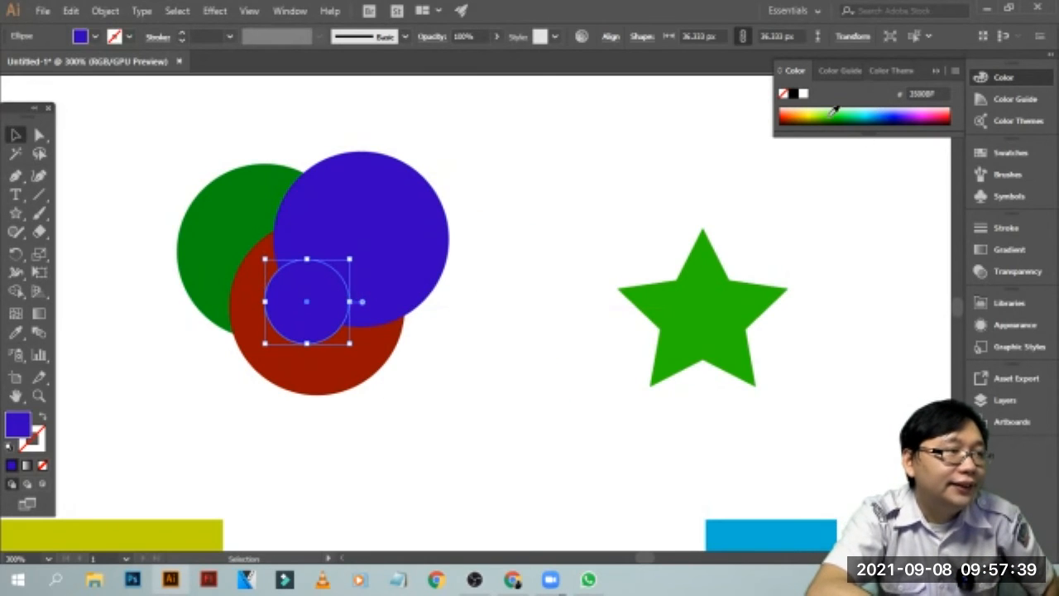
left_click(946, 113)
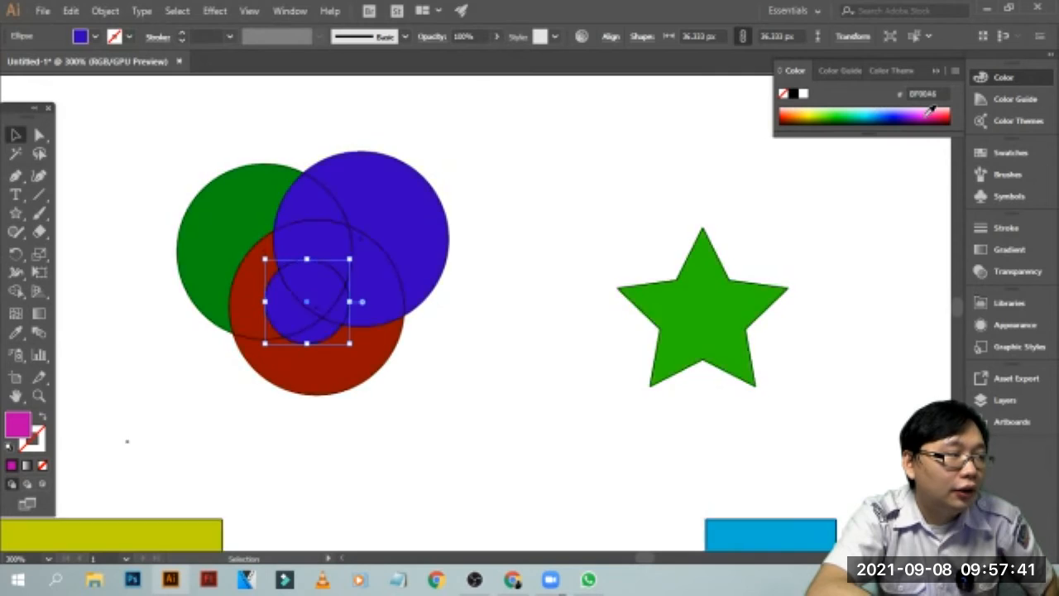
left_click(625, 236)
Duplicate the small magenta circle, place the copy directly above it and fill the copy with orange
left_click(331, 299)
key("a")
key("ctrl+c")
key("ctrl+v")
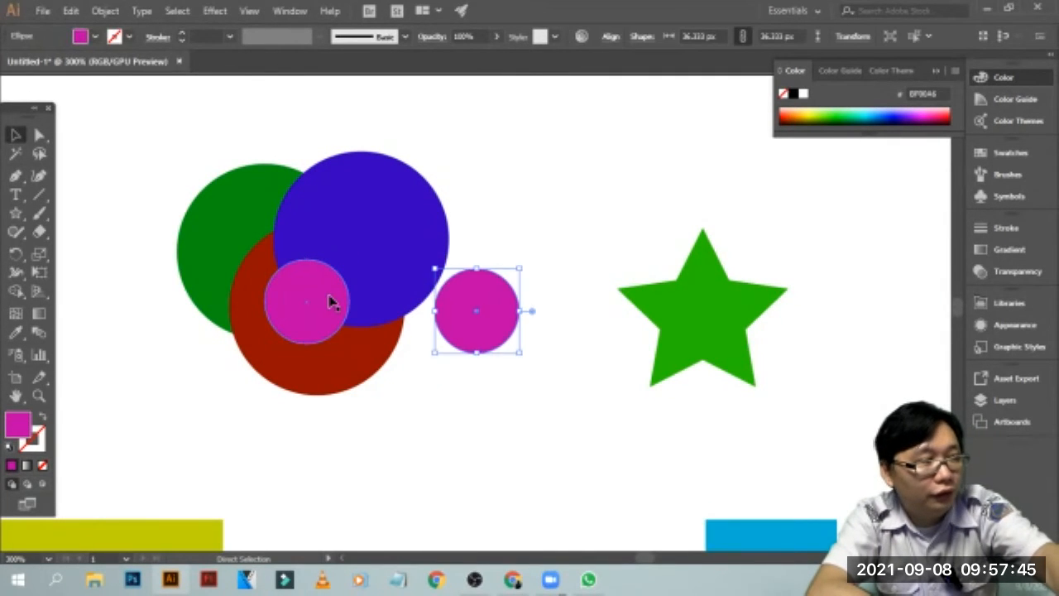
left_click_drag(479, 289, 311, 196)
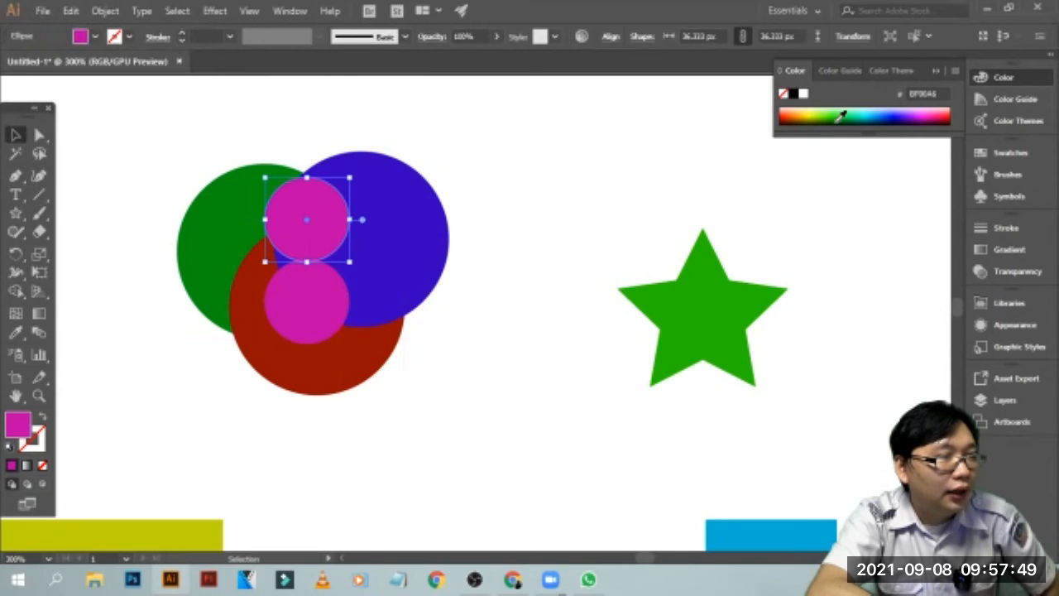
left_click(803, 111)
left_click(619, 282)
Duplicate the small orange circle, place the copy on the lower part of the blue circle and fill it with pink
left_click(326, 237)
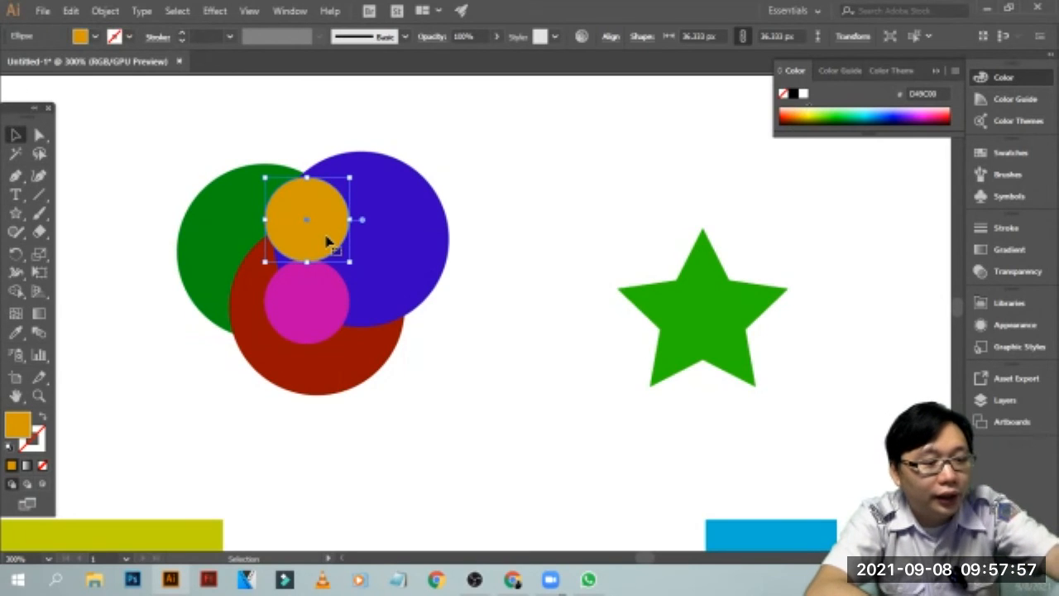
left_click(578, 236)
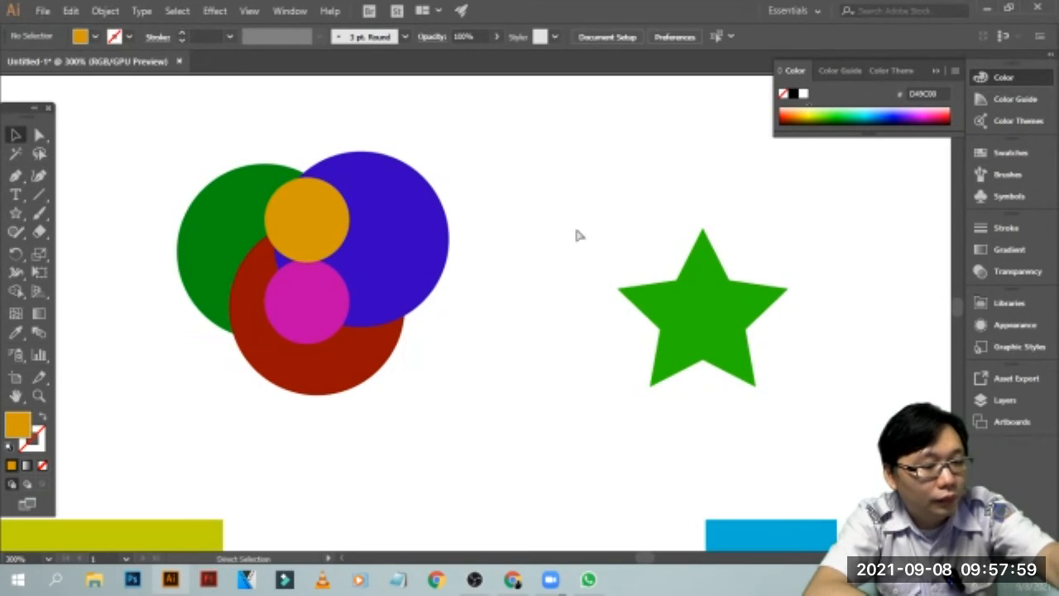
key("ctrl+v")
left_click_drag(503, 315, 407, 277)
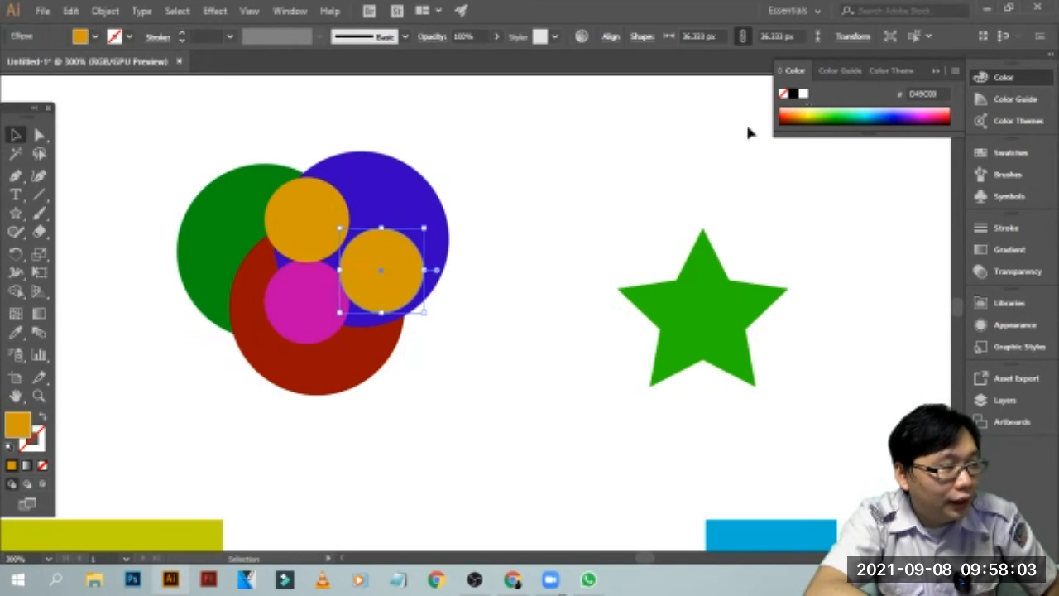
left_click(936, 115)
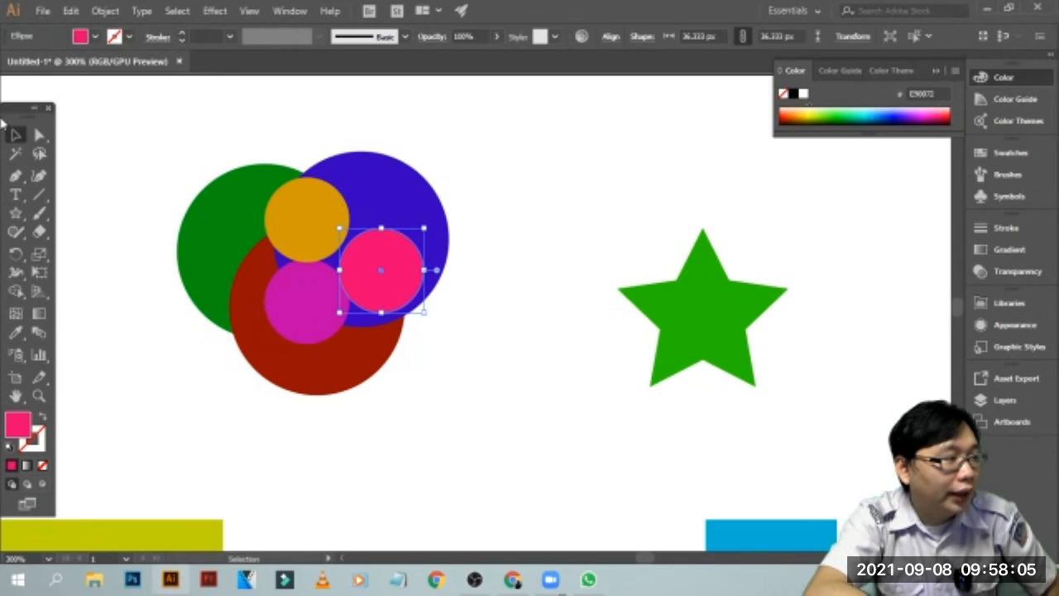
left_click_drag(740, 312, 690, 284)
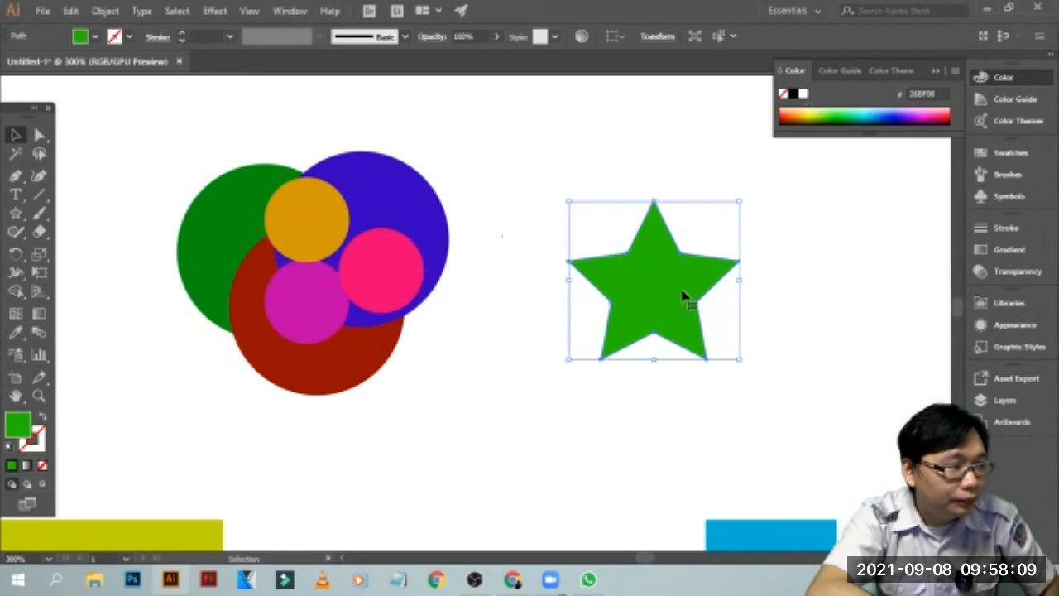
right_click(683, 296)
mouse_move(747, 486)
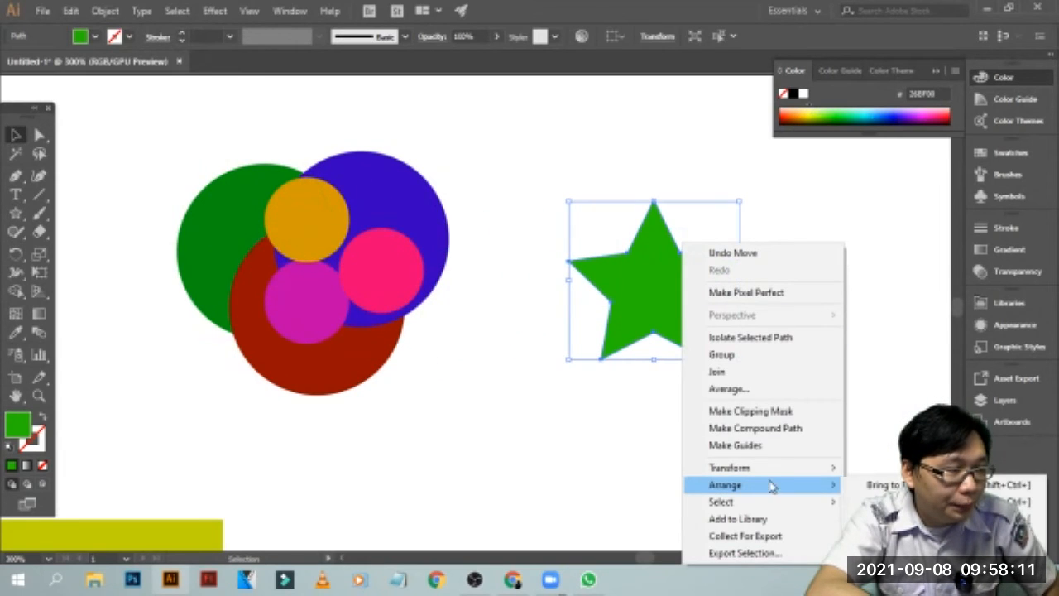
left_click(895, 485)
left_click_drag(660, 318, 627, 333)
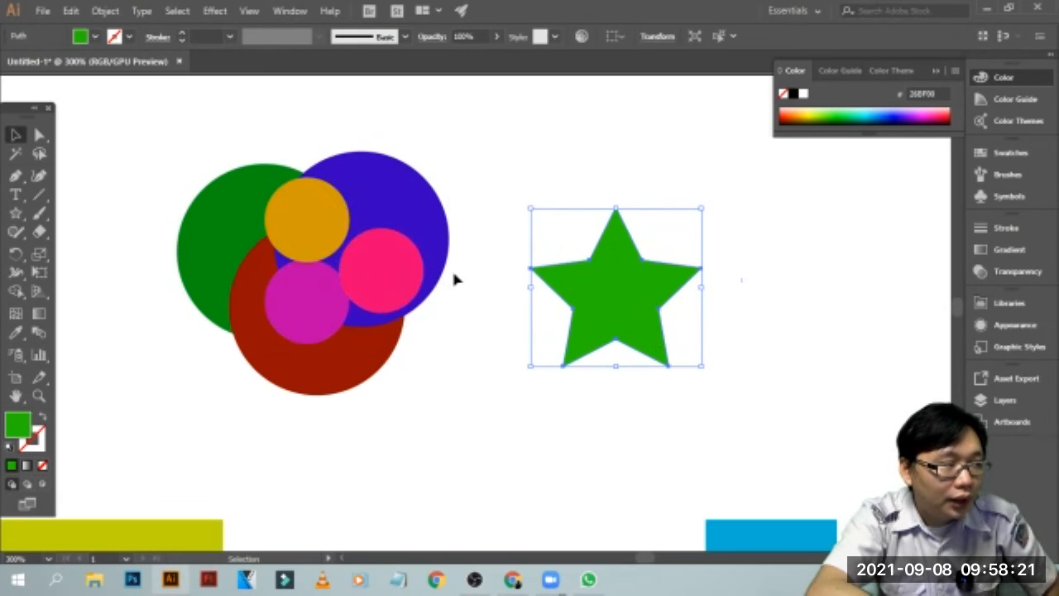
key("ctrl+z")
left_click_drag(648, 264, 603, 277)
key("ctrl+z")
key("ctrl+z")
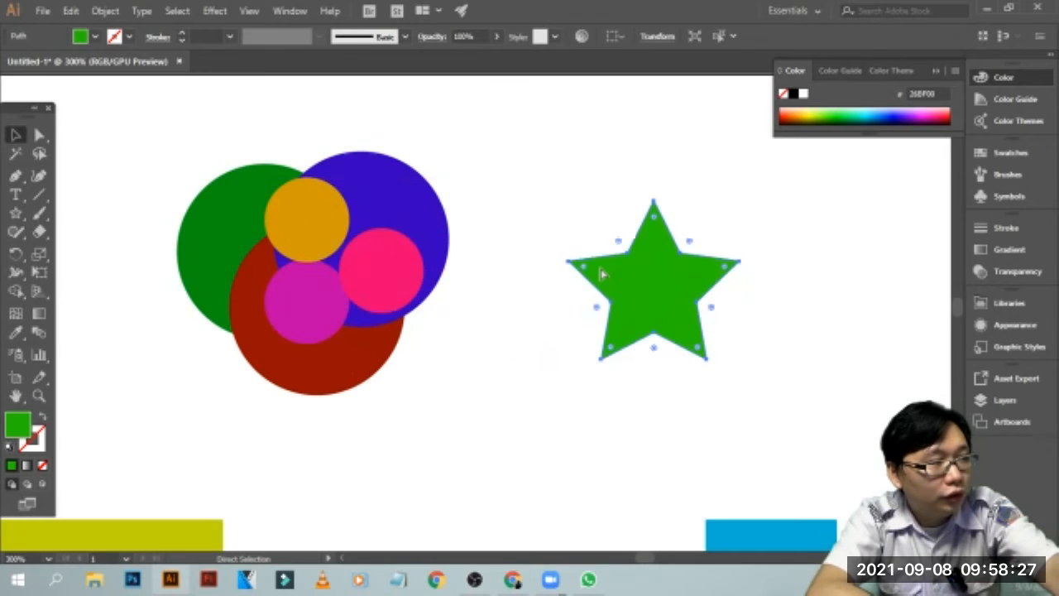
Place the green star over the middle of the overlapping circles and bring it to the front
left_click_drag(674, 271, 356, 250)
right_click(266, 253)
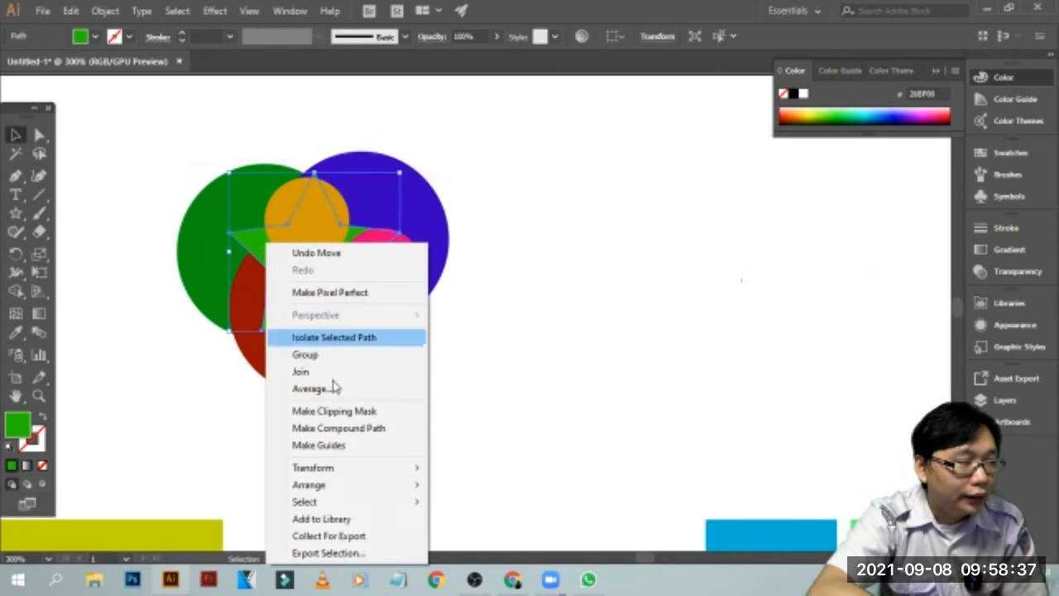
mouse_move(372, 493)
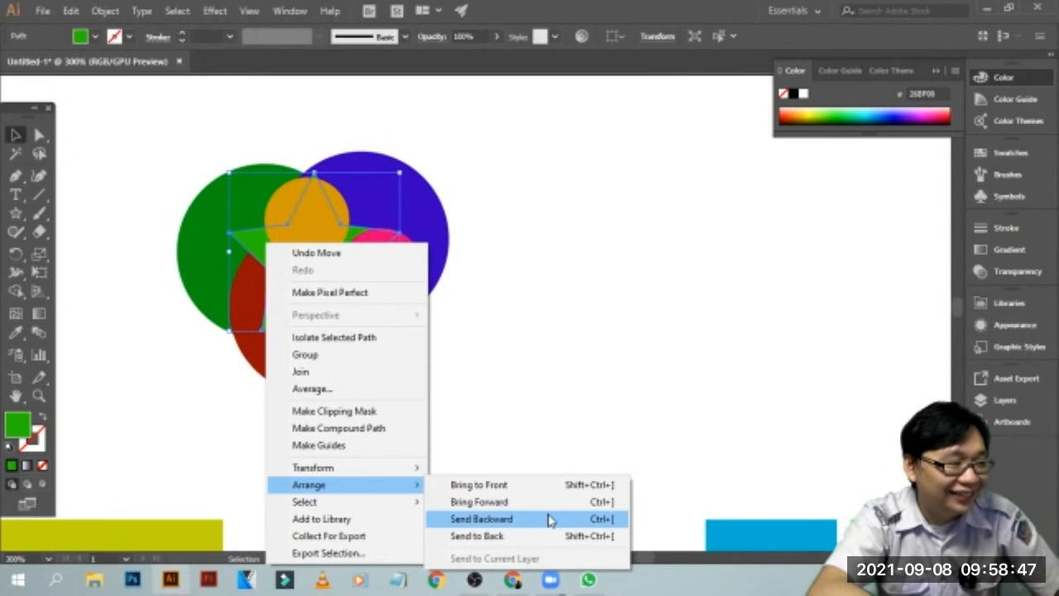
left_click(486, 488)
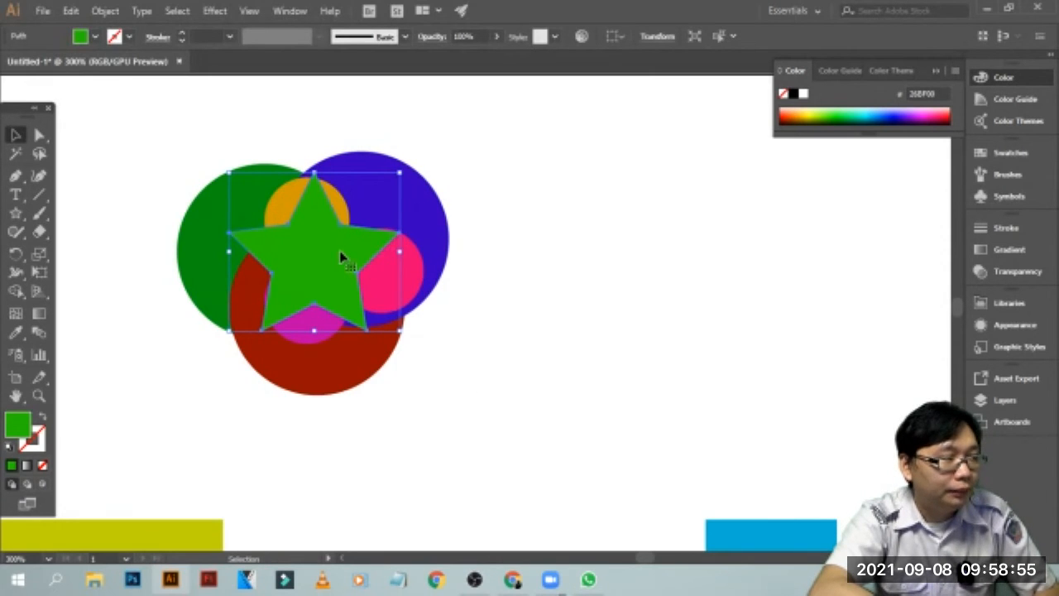
Send the green star backward behind the three small circles, one level at a time, and bring it forward again
key("a")
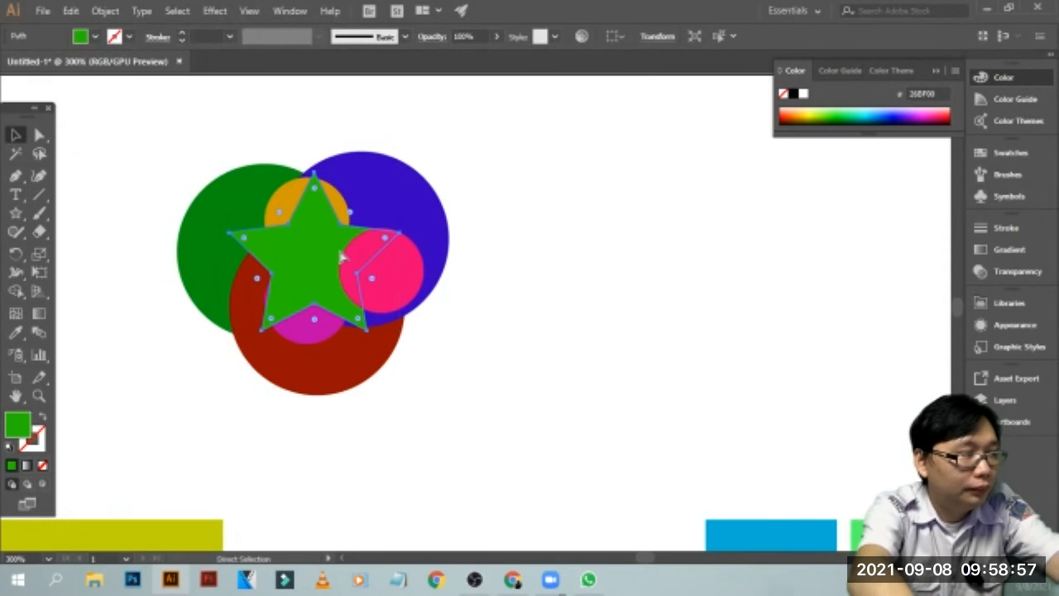
key("ctrl+[")
key("ctrl+[")
key("ctrl+[")
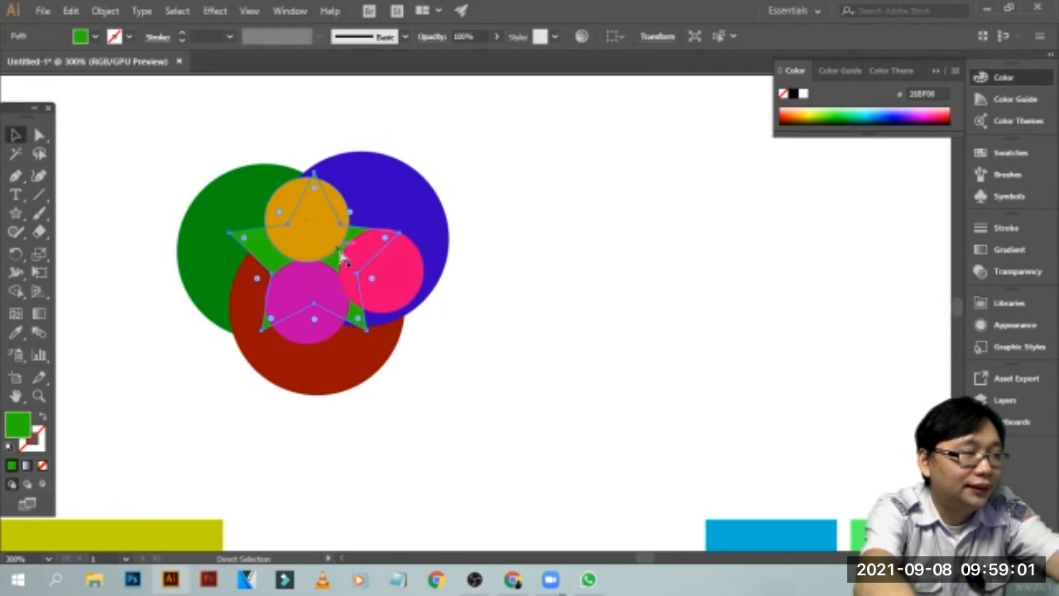
key("ctrl+]")
key("ctrl+]")
key("ctrl+]")
key("ctrl+]")
key("v")
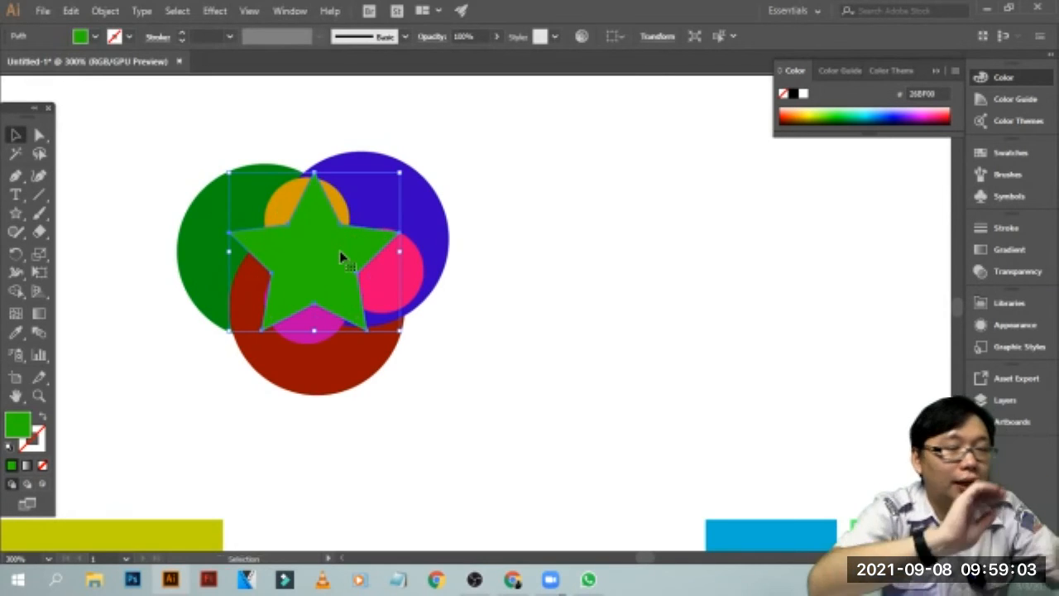
Copy all the circles together with the green star, paste them and place the copy beside the original
left_click_drag(513, 113, 248, 373)
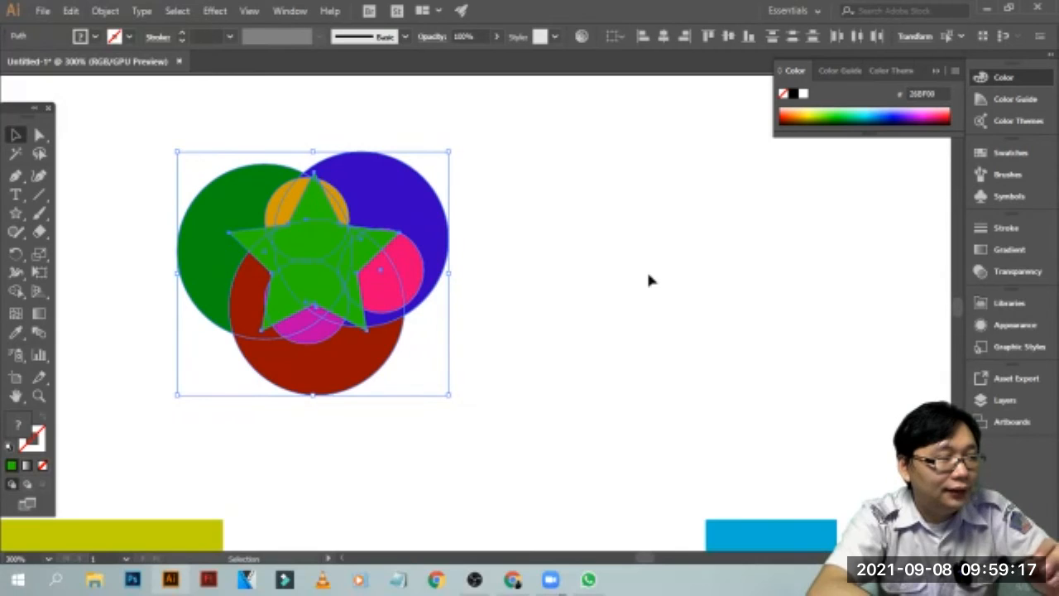
left_click(535, 168)
left_click_drag(515, 113, 142, 426)
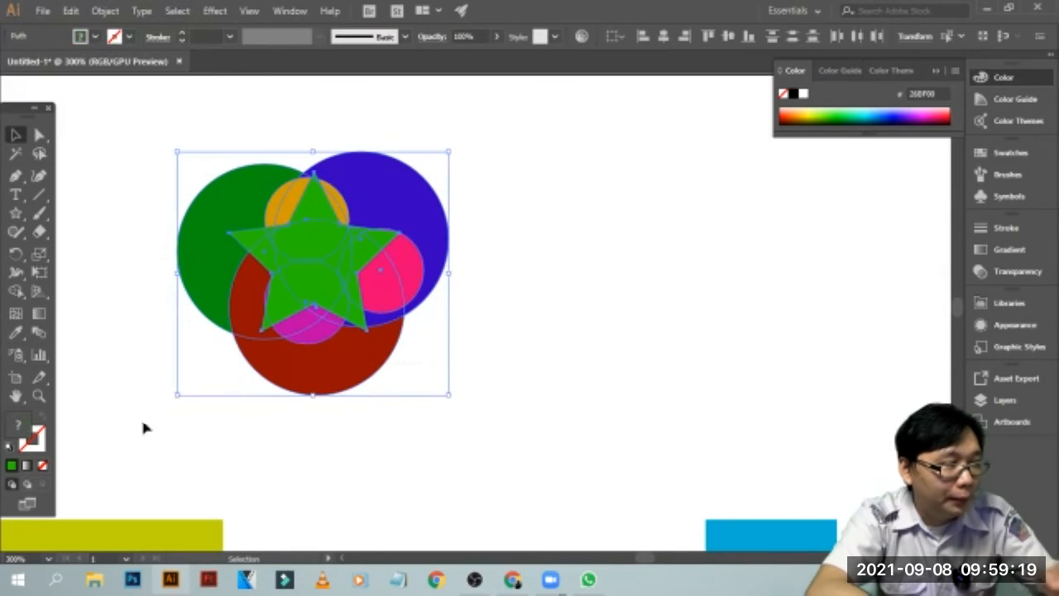
key("ctrl+c")
left_click(644, 239)
key("ctrl+v")
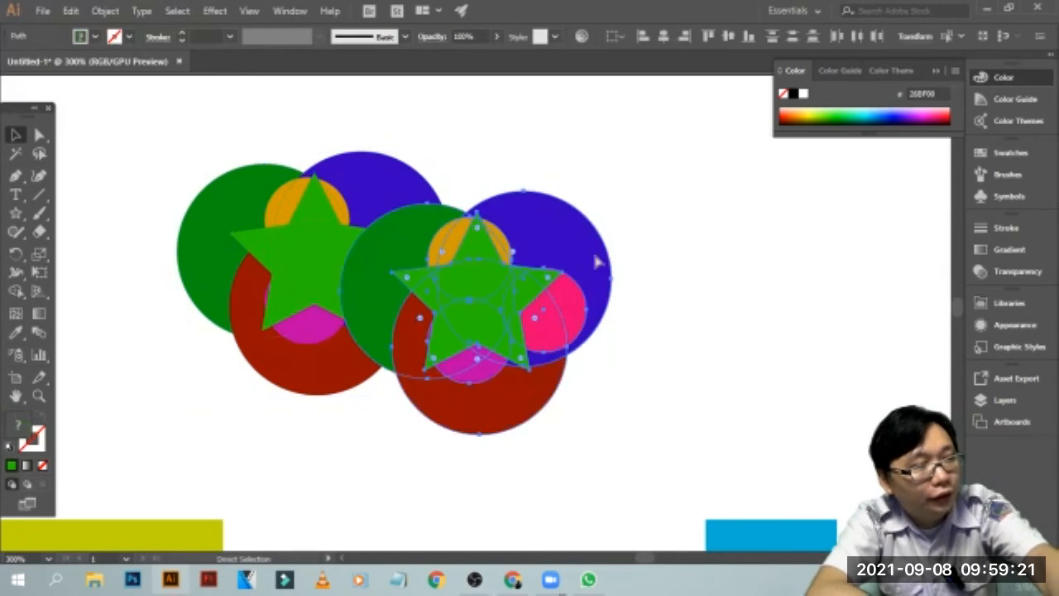
left_click_drag(577, 243, 747, 212)
Make a clipping mask from the copied circles and star, and deselect the clipped artwork
left_click(530, 149)
left_click_drag(481, 116, 799, 430)
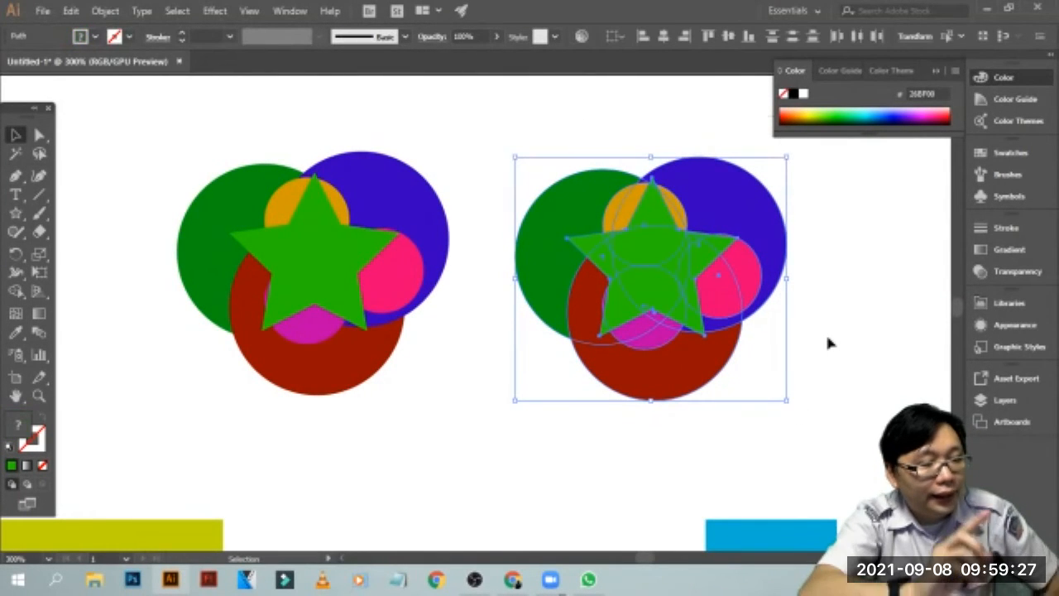
key("ctrl+7")
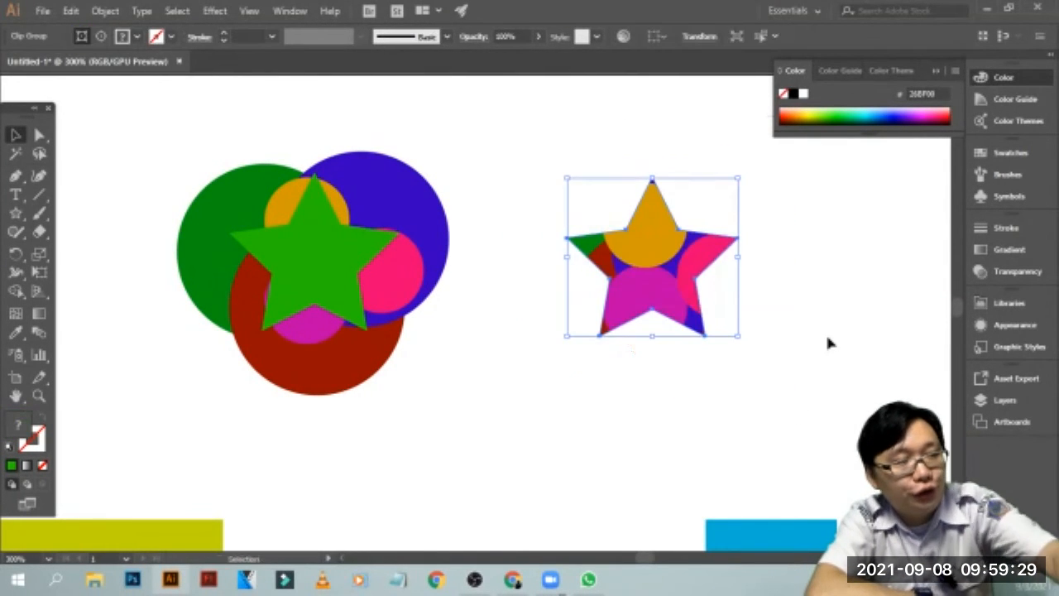
left_click(858, 274)
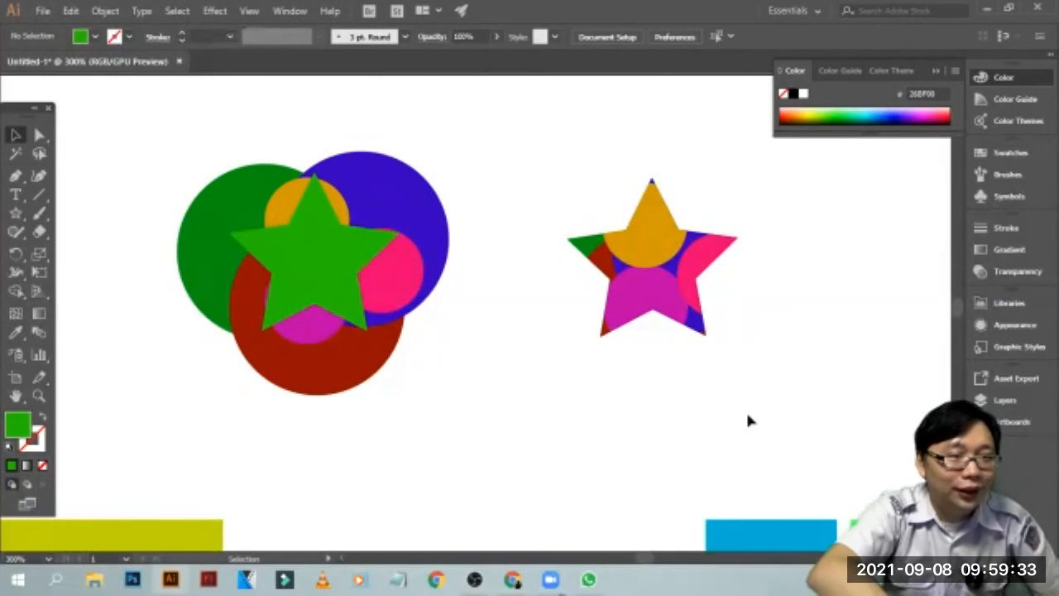
left_click(667, 242)
left_click(824, 248)
left_click(677, 247)
left_click(742, 218)
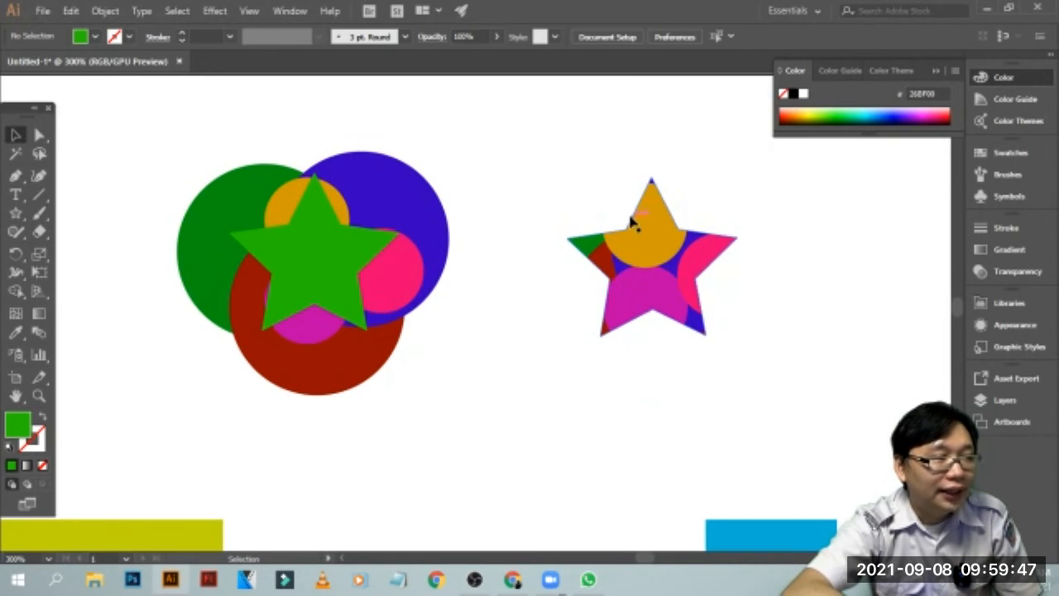
left_click_drag(576, 200, 789, 354)
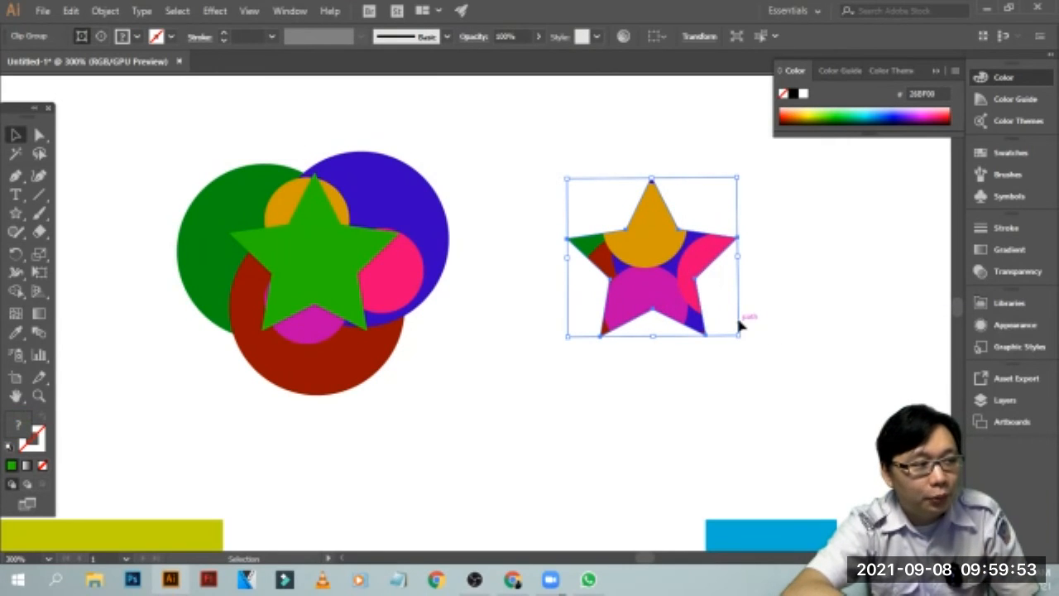
Delete the original circles and green star, keeping the clipped star artwork
left_click(649, 396)
left_click(257, 333)
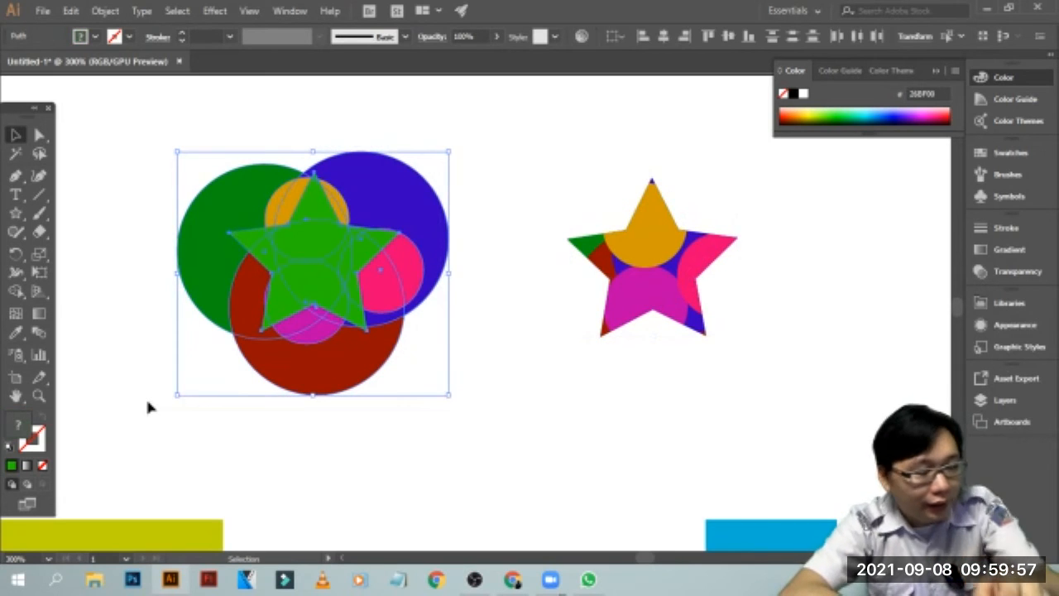
key("Delete")
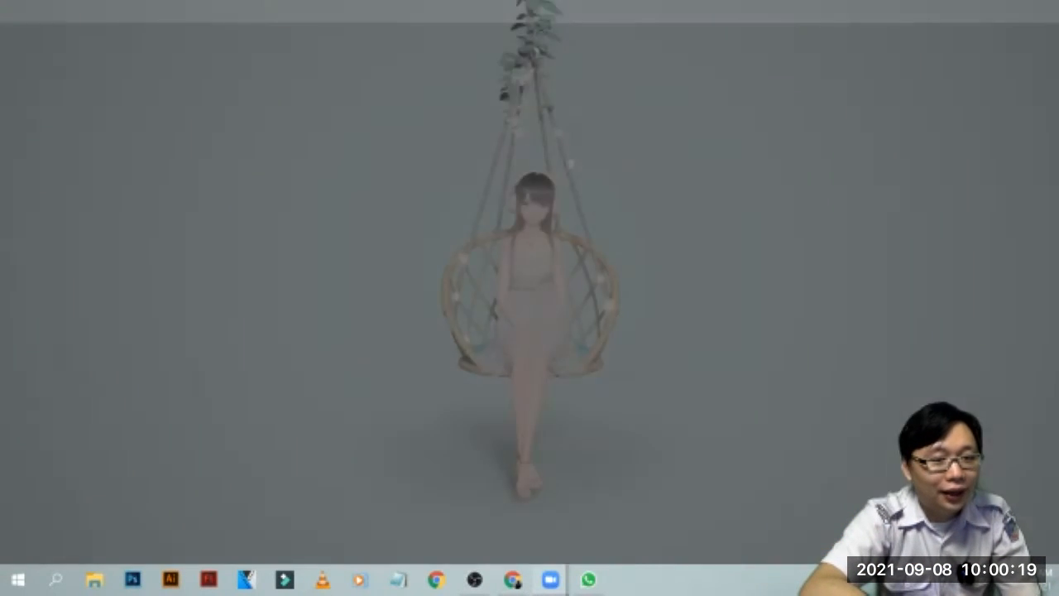
Draw a green circle about 103 px in diameter in the empty area beside the clipped star
left_click(550, 515)
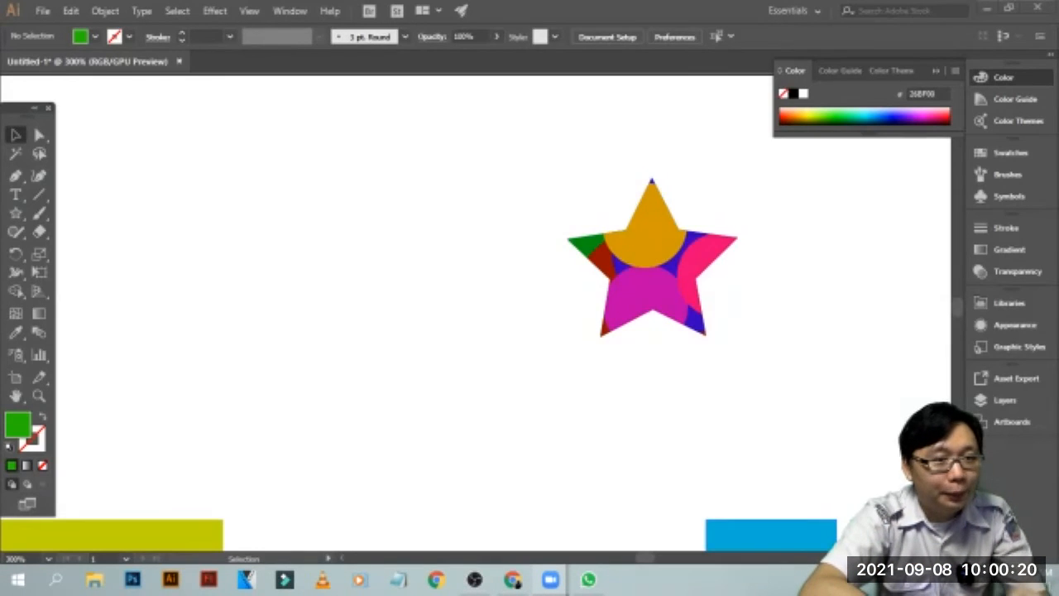
left_click(14, 213)
left_click(95, 251)
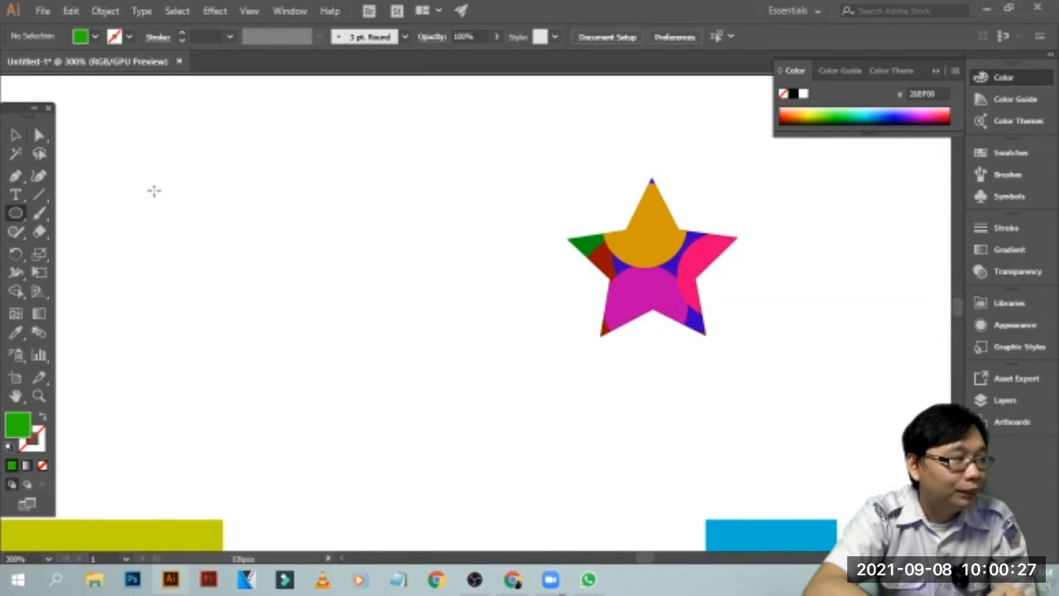
left_click_drag(156, 189, 402, 421)
left_click(15, 136)
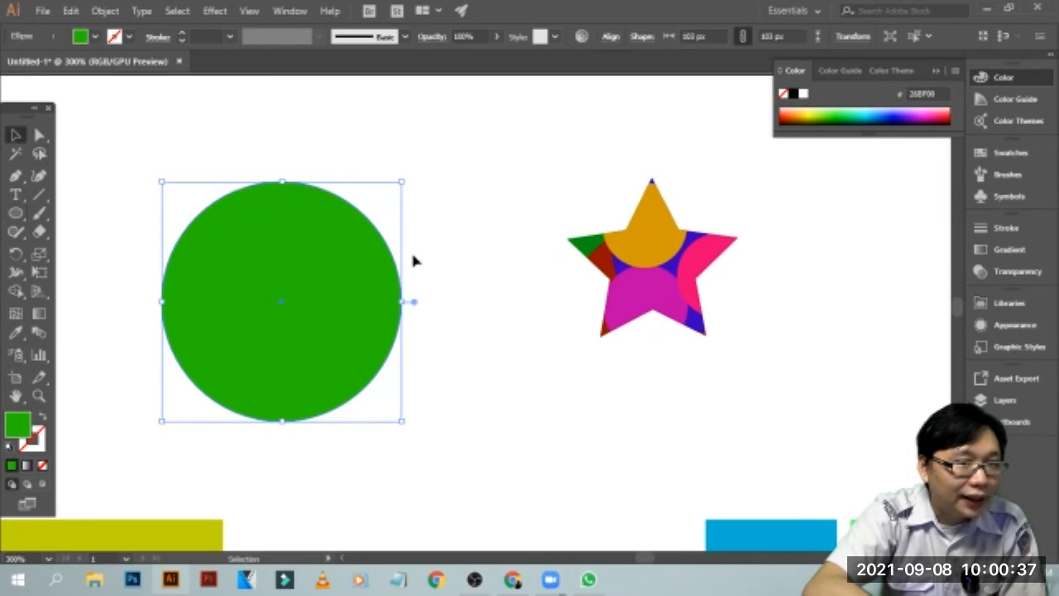
Examine the pie angle handle on the green circle's edge up close
key("a")
key("ctrl+plus")
key("v")
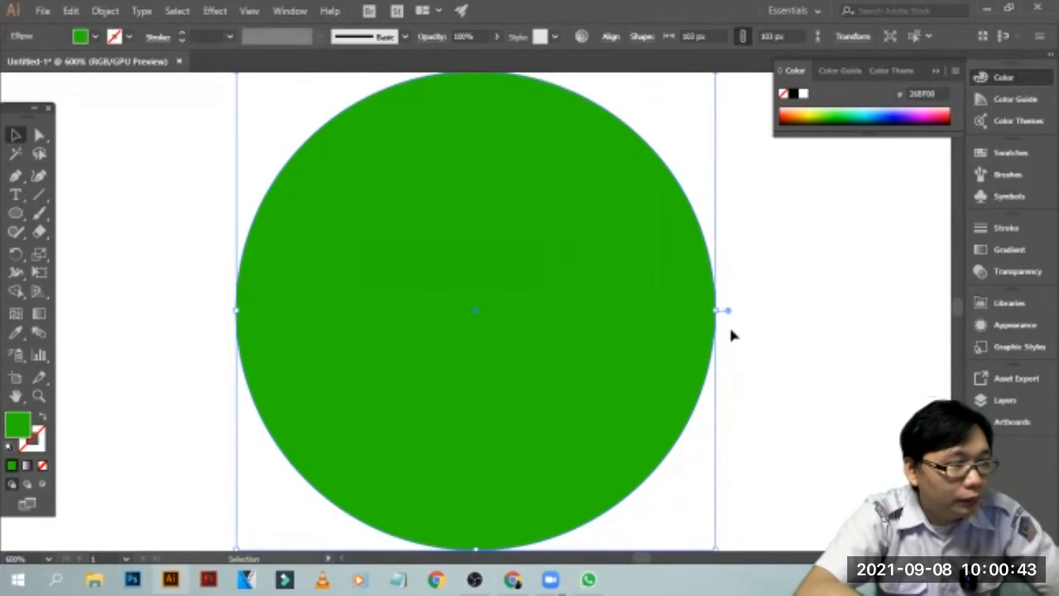
key("ctrl+minus")
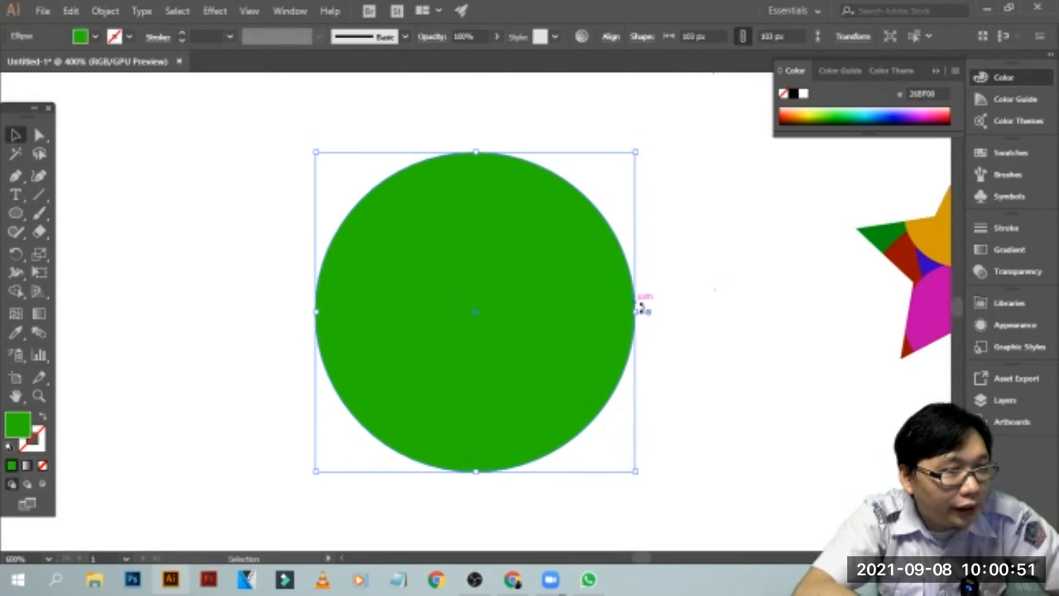
key("ctrl+plus")
key("ctrl+plus")
key("ctrl+plus")
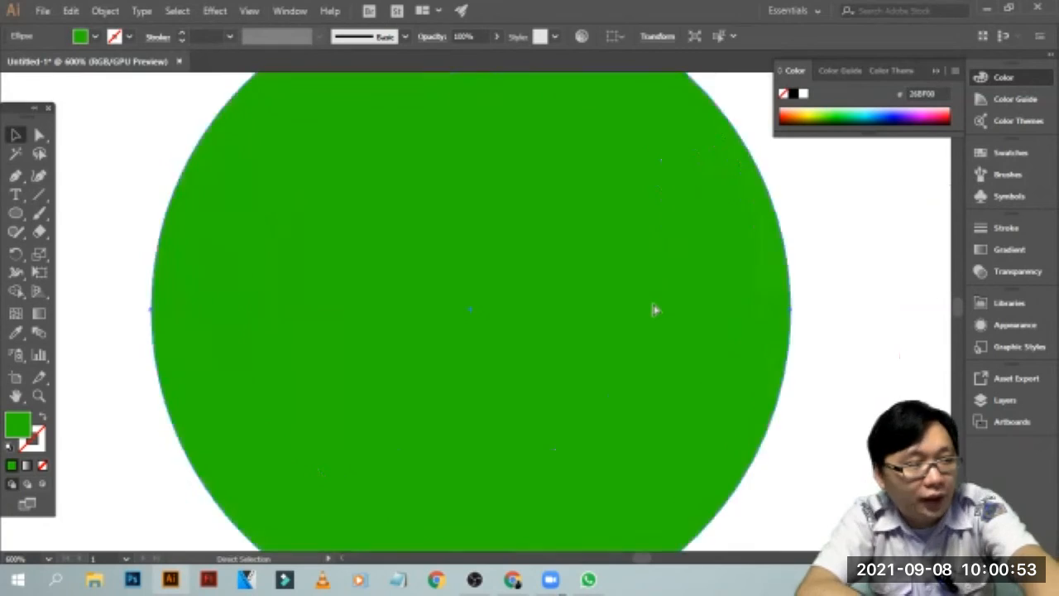
left_click_drag(766, 303, 574, 300)
key("v")
left_click(689, 309)
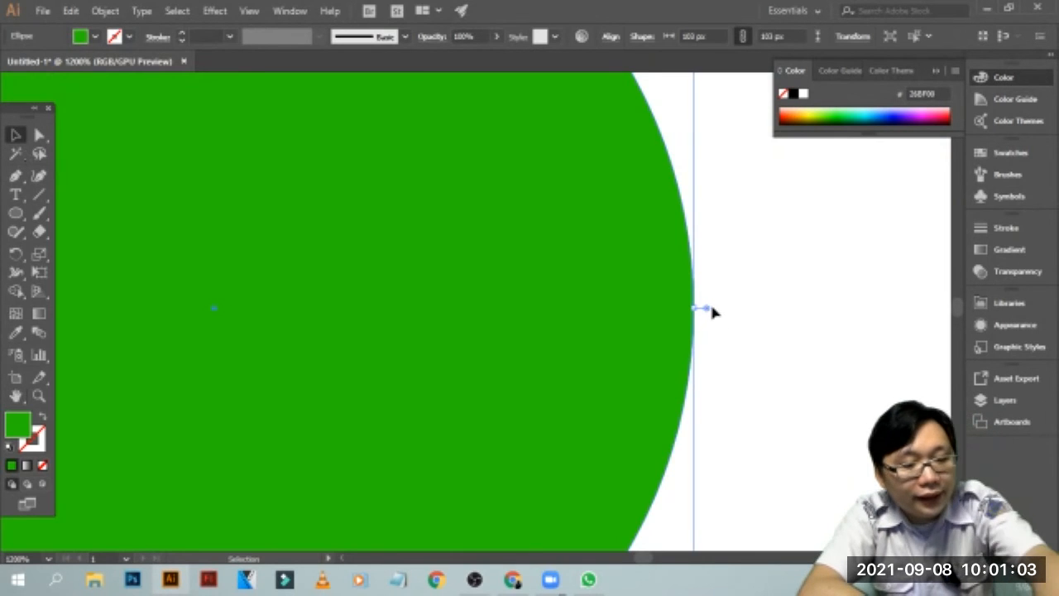
key("ctrl+minus")
key("ctrl+minus")
key("ctrl+minus")
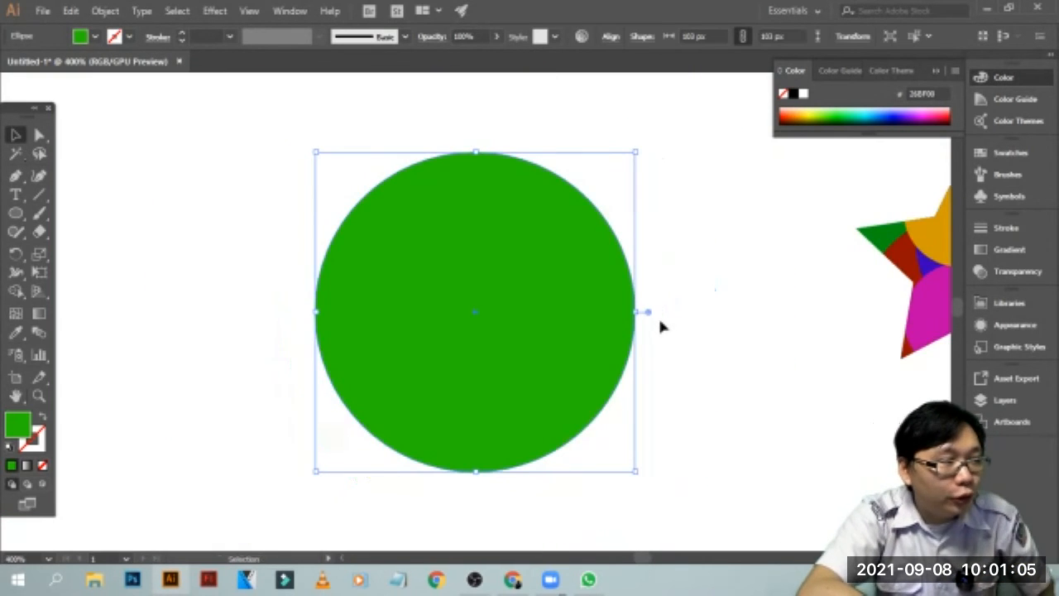
Open a mouth-shaped wedge in the green circle with its pie angle handles, fill it with yellow CCD400 and deselect it
left_click_drag(651, 319, 448, 211)
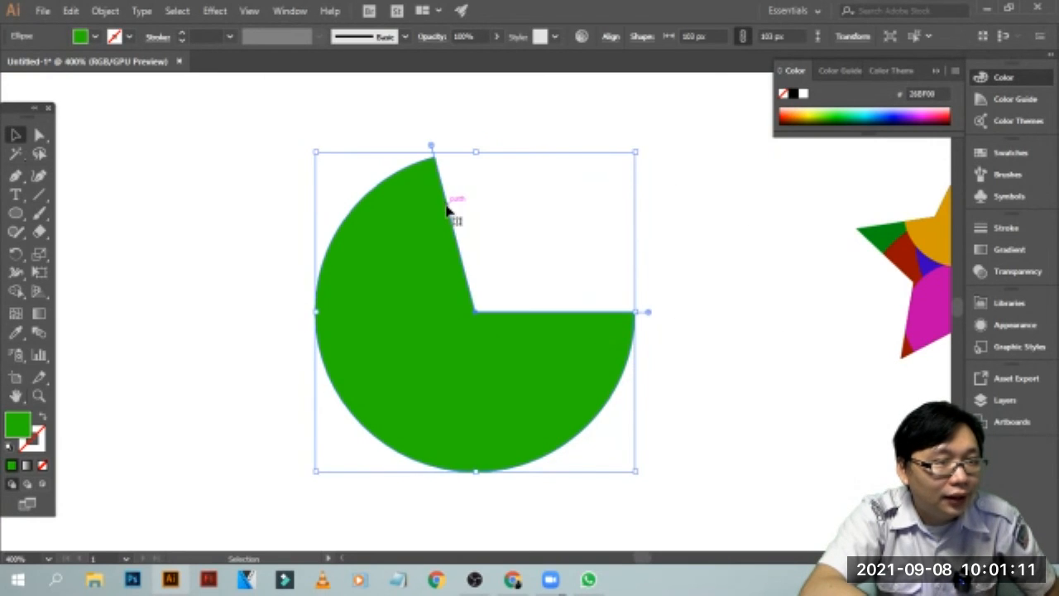
left_click_drag(430, 147, 603, 197)
left_click_drag(649, 315, 641, 362)
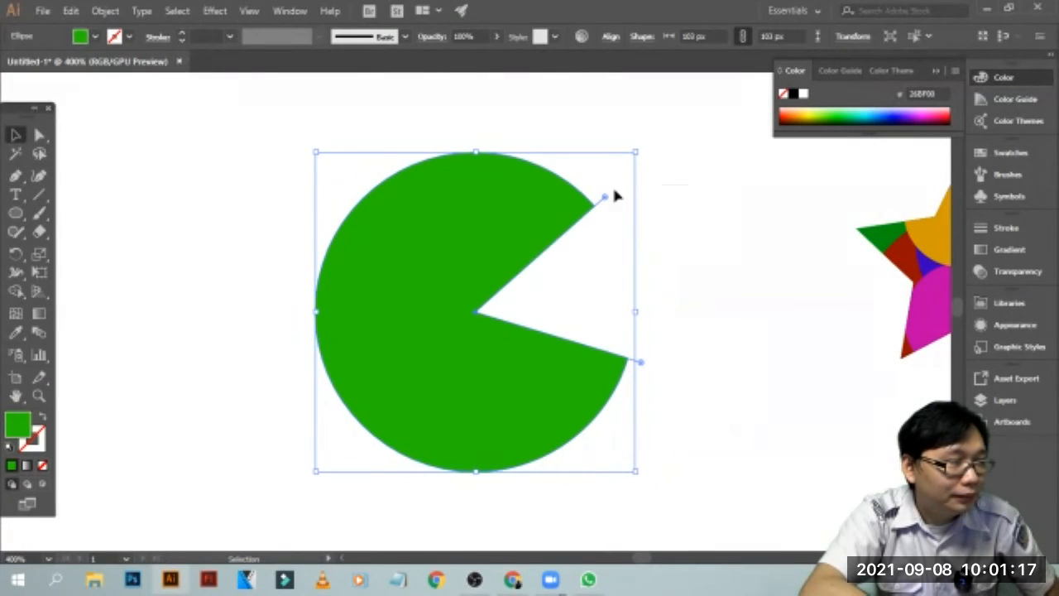
left_click(811, 114)
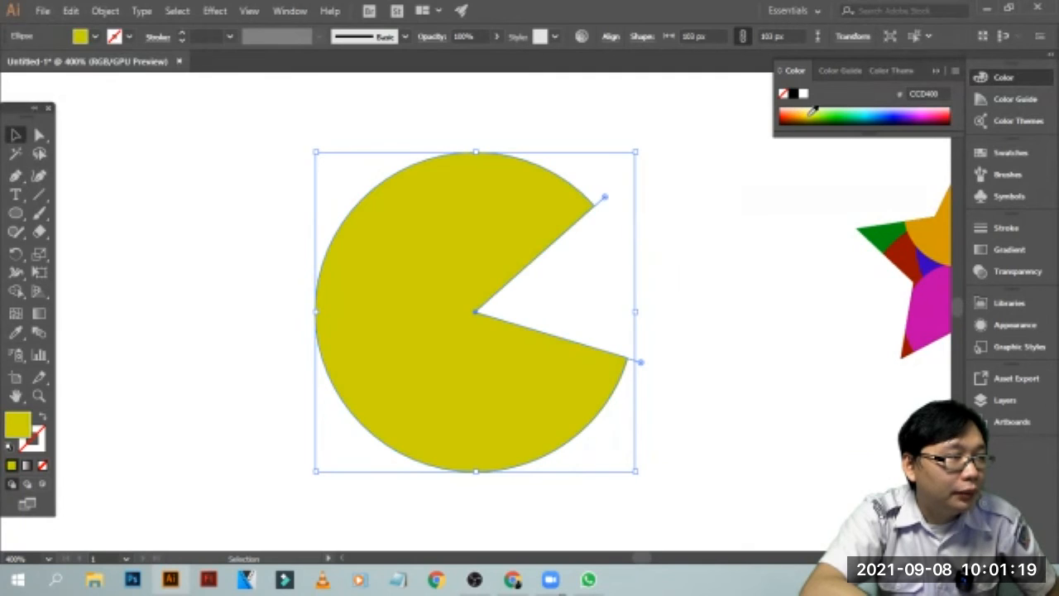
left_click(671, 303)
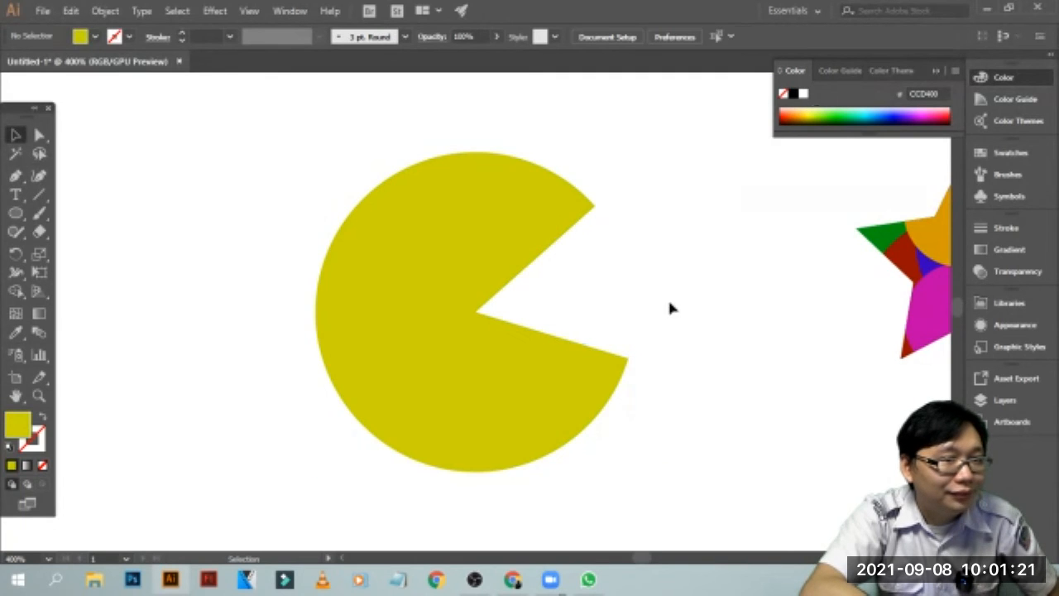
Readjust the upper and lower edges of the yellow shape's mouth, ending with a narrower opening, and deselect it
left_click(579, 367)
left_click_drag(642, 364, 619, 405)
left_click_drag(606, 201, 629, 246)
left_click(734, 293)
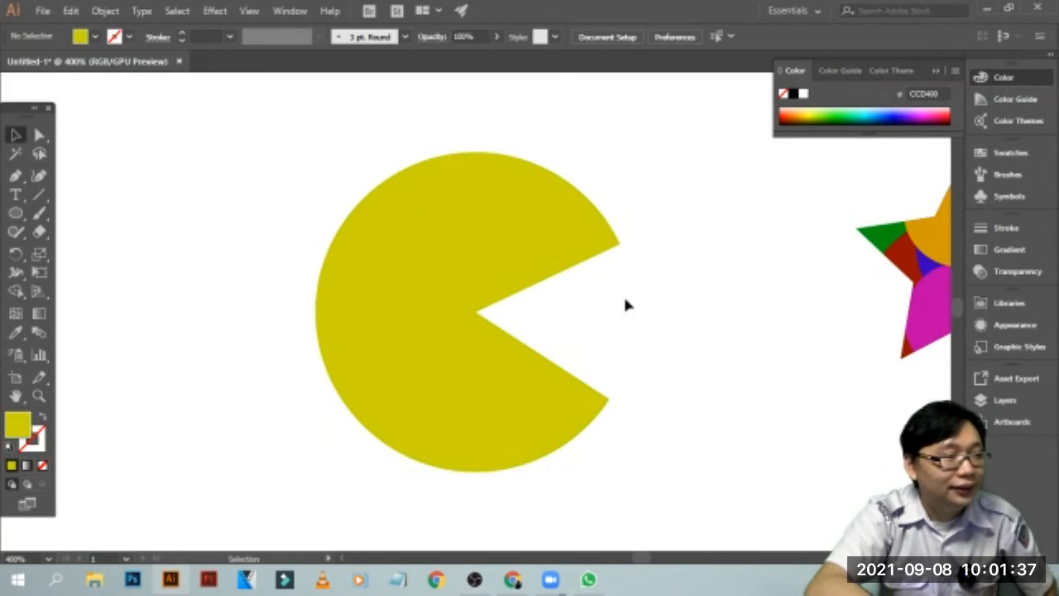
left_click(513, 442)
left_click_drag(624, 413, 662, 364)
left_click(741, 306)
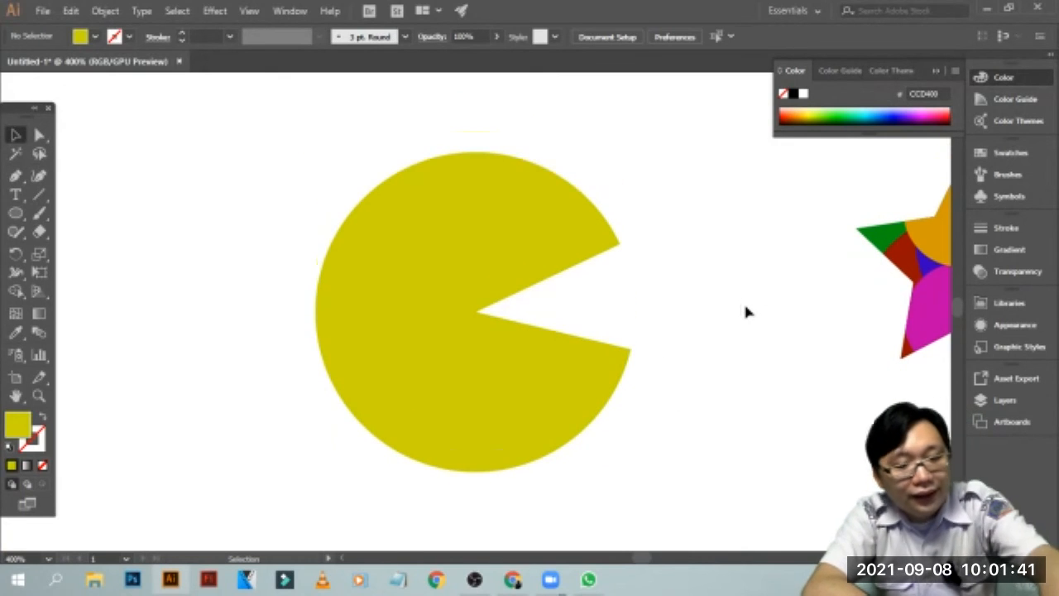
Review the available Path commands for objects, including Split Into Grid and Divide Objects Below, without applying any
key("ctrl+minus")
key("ctrl+minus")
key("ctrl+minus")
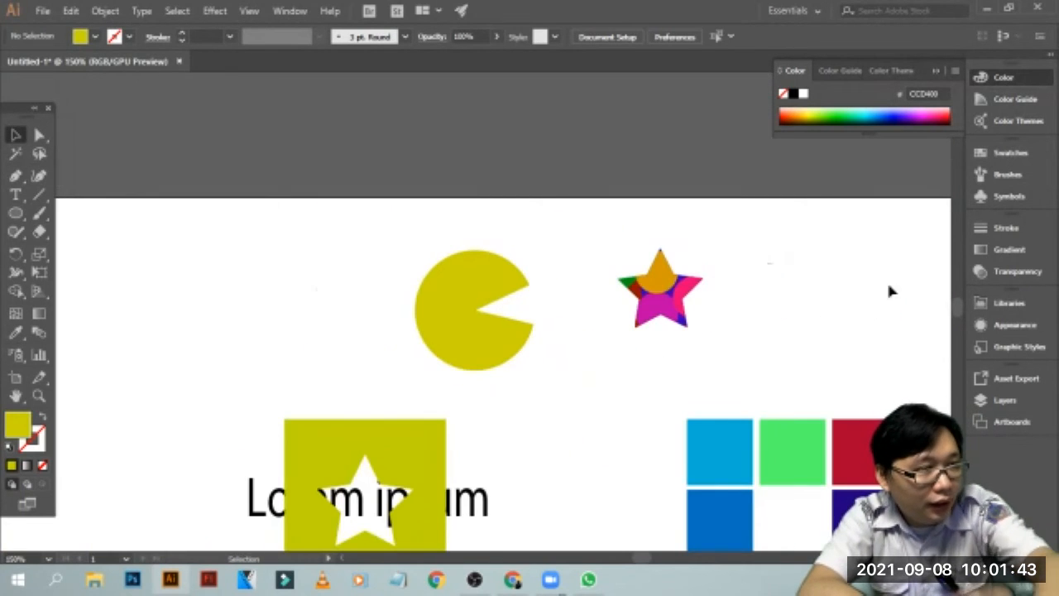
scroll(925, 297, "down", 3)
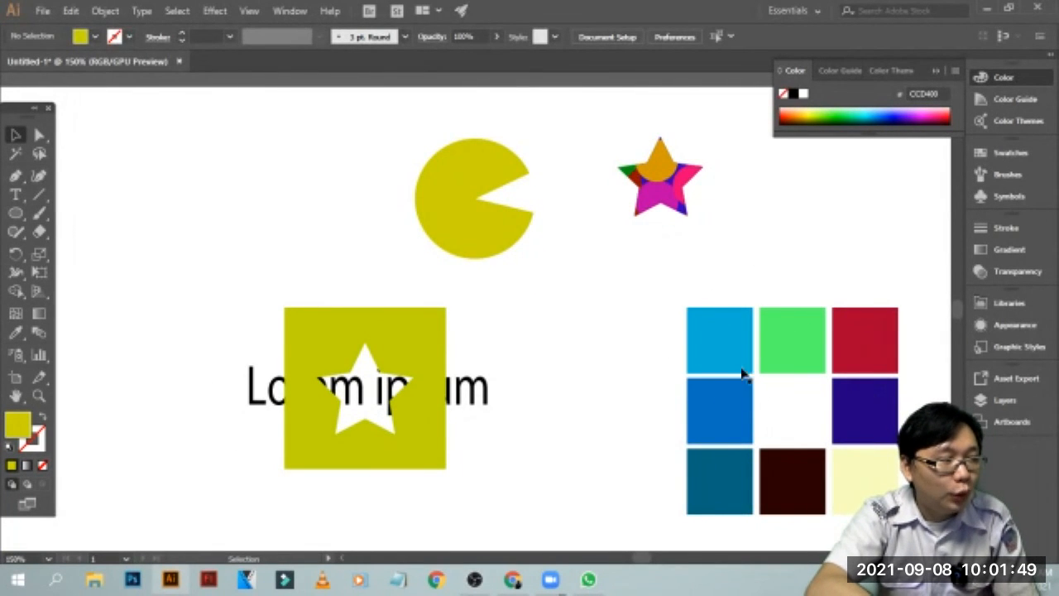
left_click(105, 11)
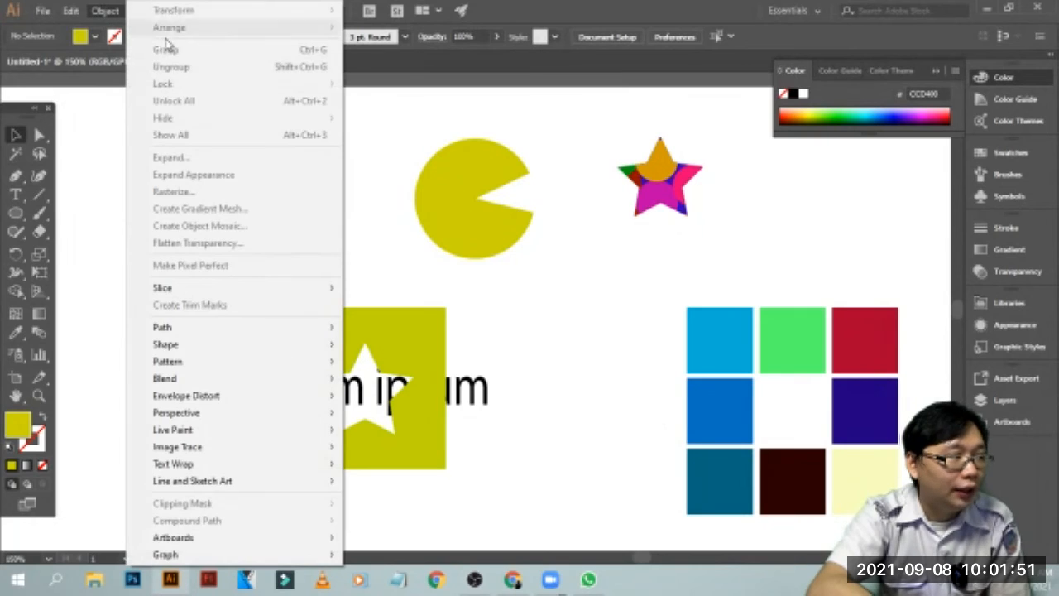
mouse_move(251, 332)
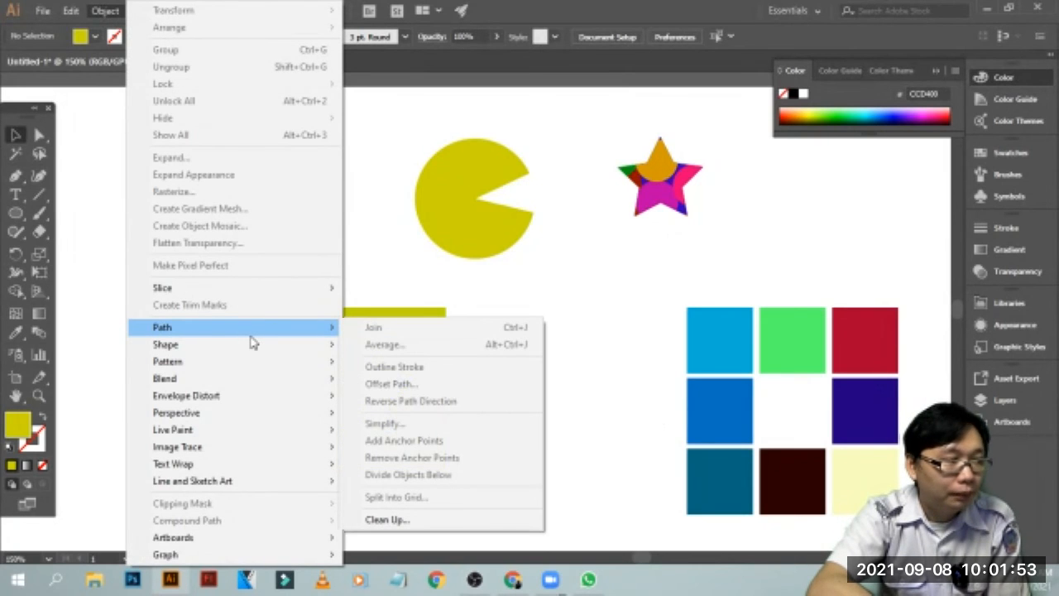
left_click(380, 288)
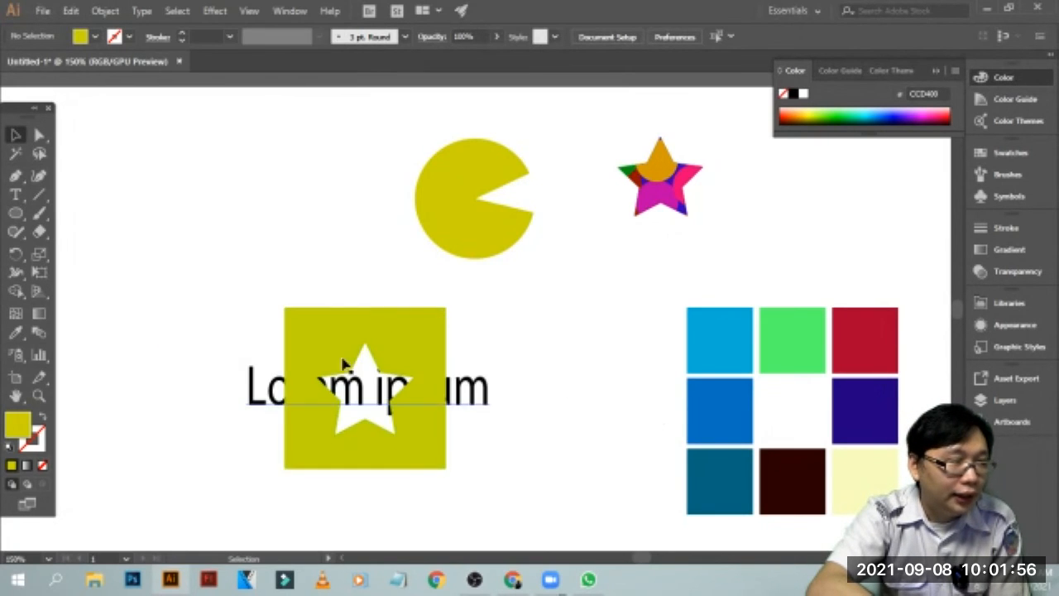
left_click(103, 11)
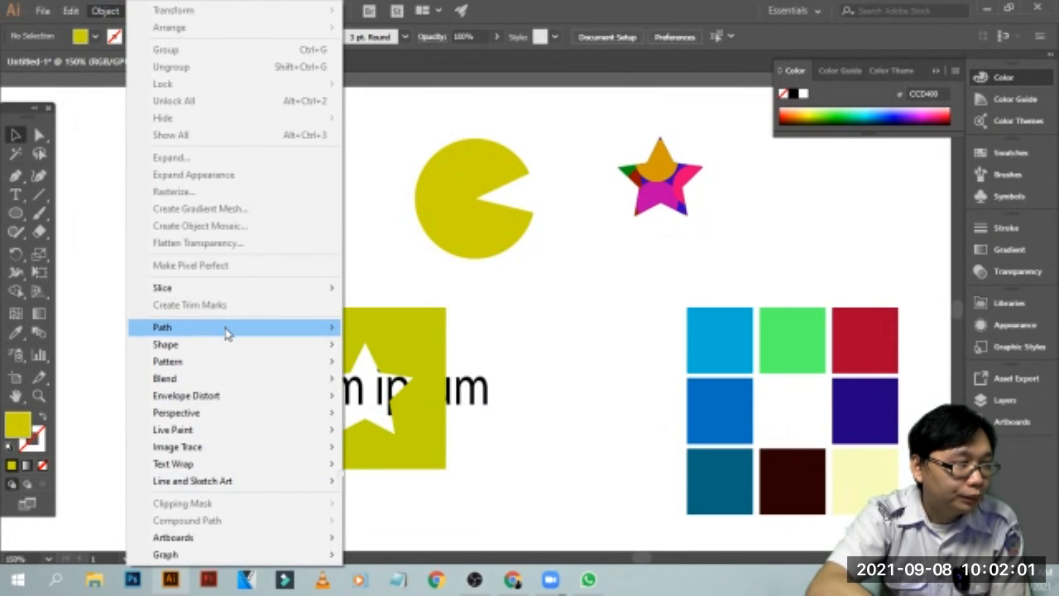
mouse_move(253, 328)
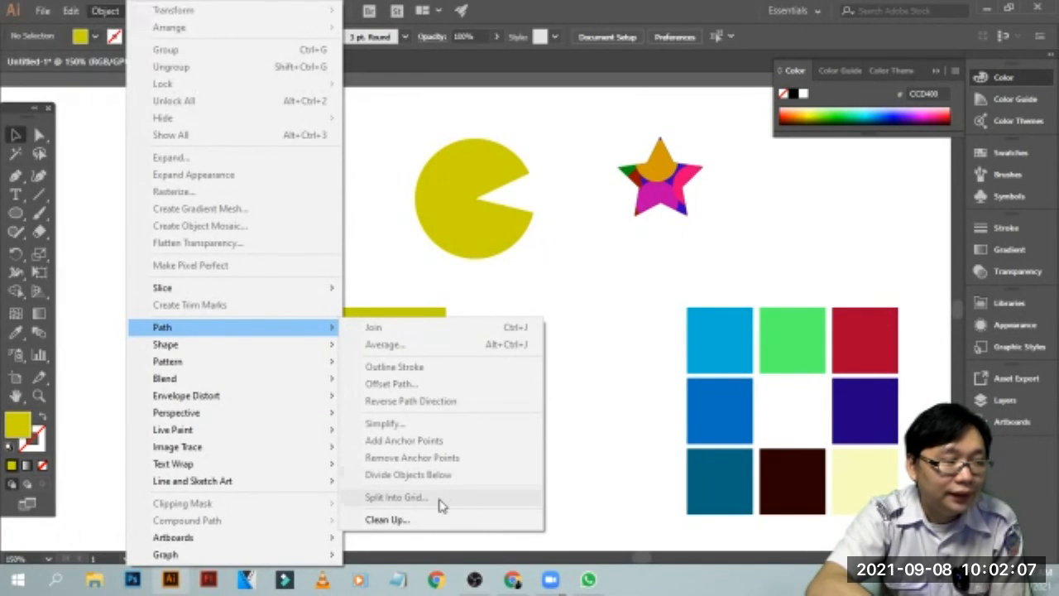
left_click(592, 411)
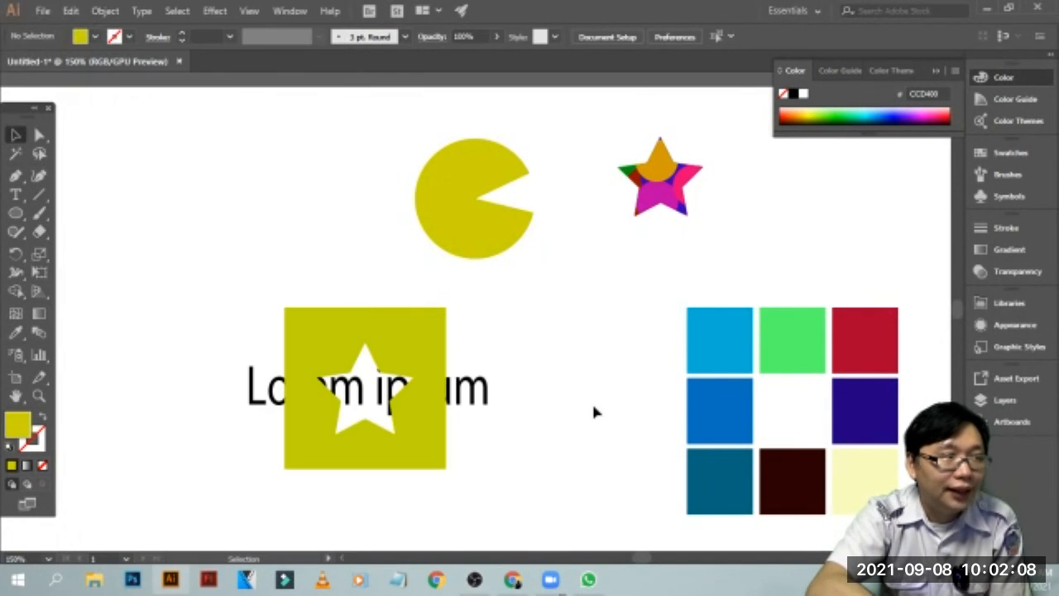
left_click(517, 582)
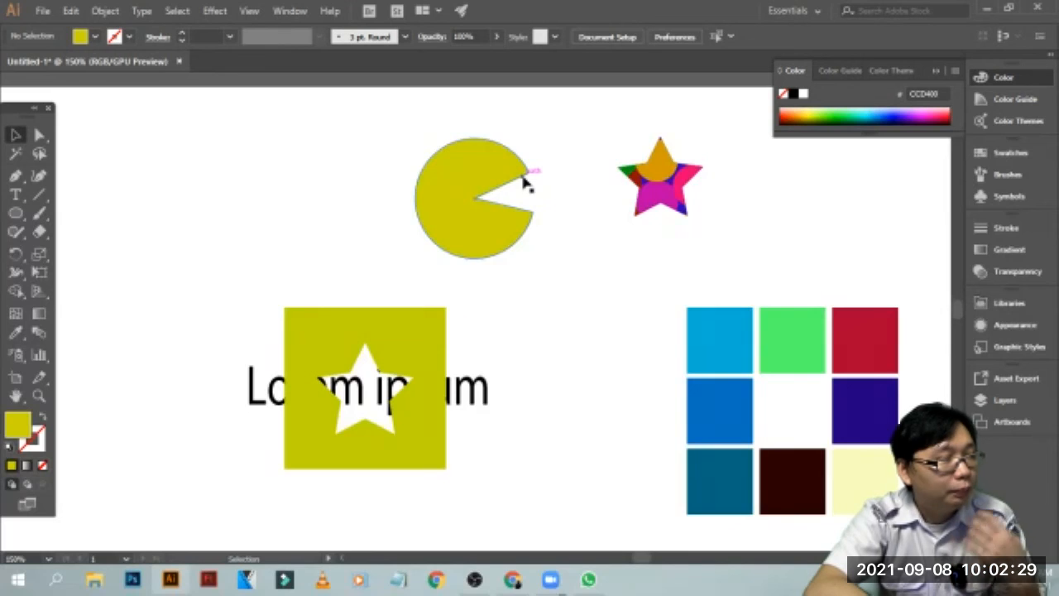
Widen the yellow shape's mouth by moving its upper and lower pie angles farther apart, and deselect it
left_click(531, 214)
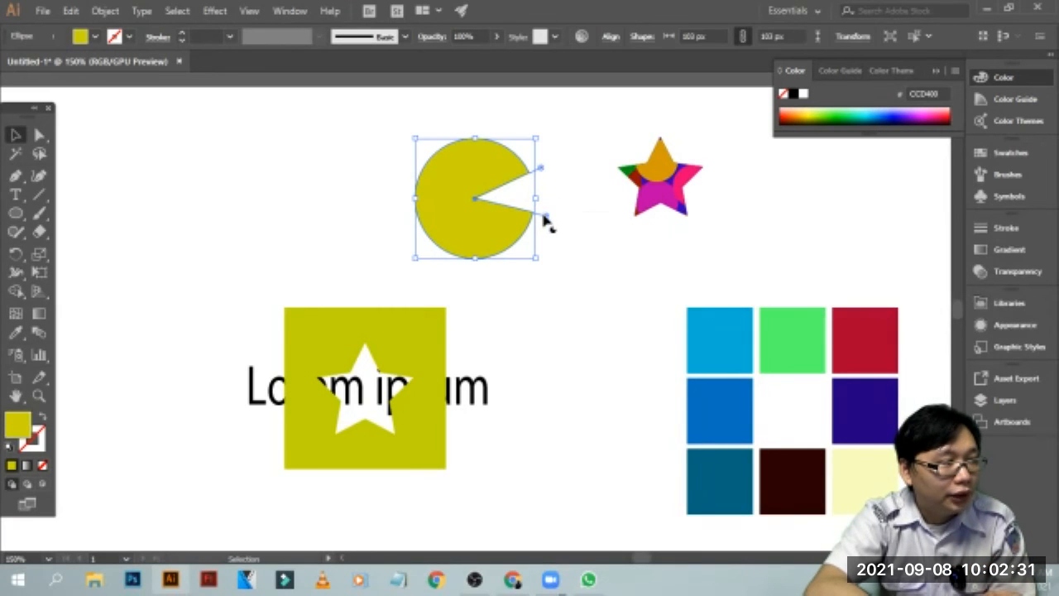
left_click_drag(539, 170, 517, 132)
left_click_drag(550, 220, 550, 263)
left_click(635, 240)
left_click(645, 214)
left_click(655, 292)
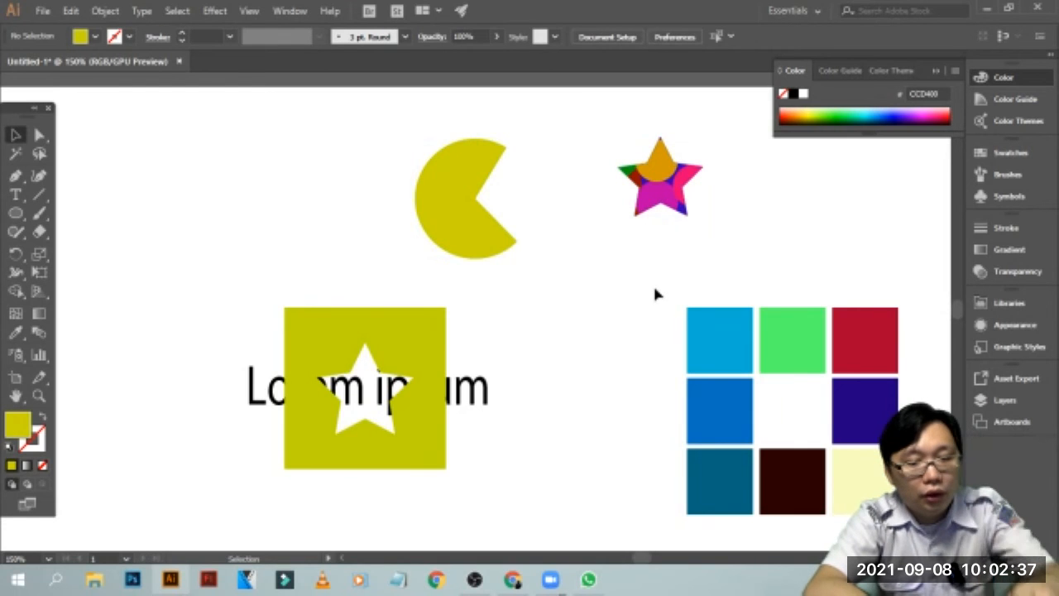
Alternate between outline and preview display to examine the circles hidden by the star's clipping mask
key("ctrl+minus")
key("ctrl+minus")
key("ctrl+plus")
key("ctrl+plus")
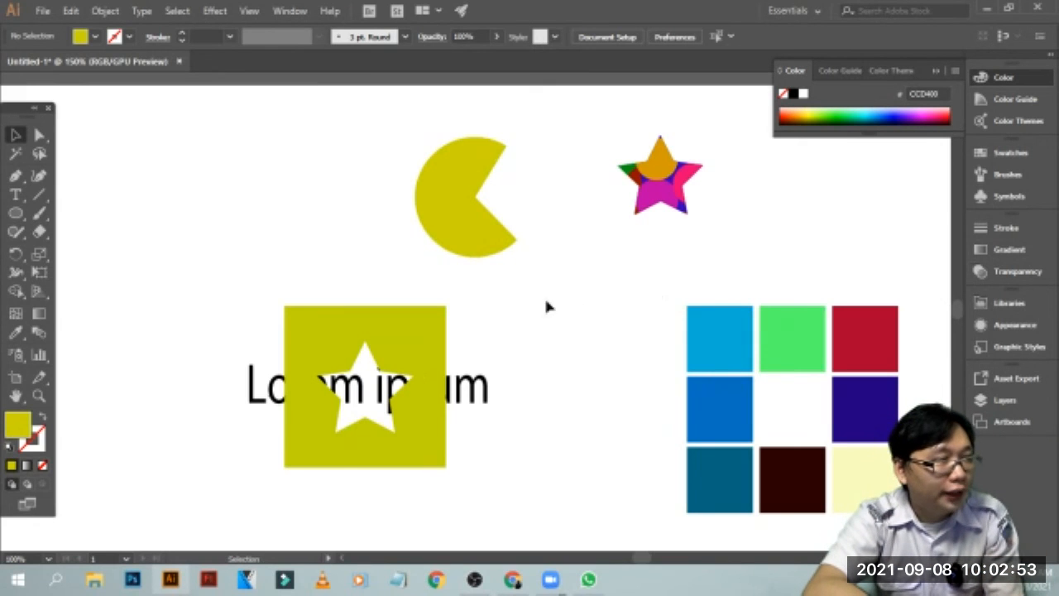
left_click_drag(597, 225, 591, 239)
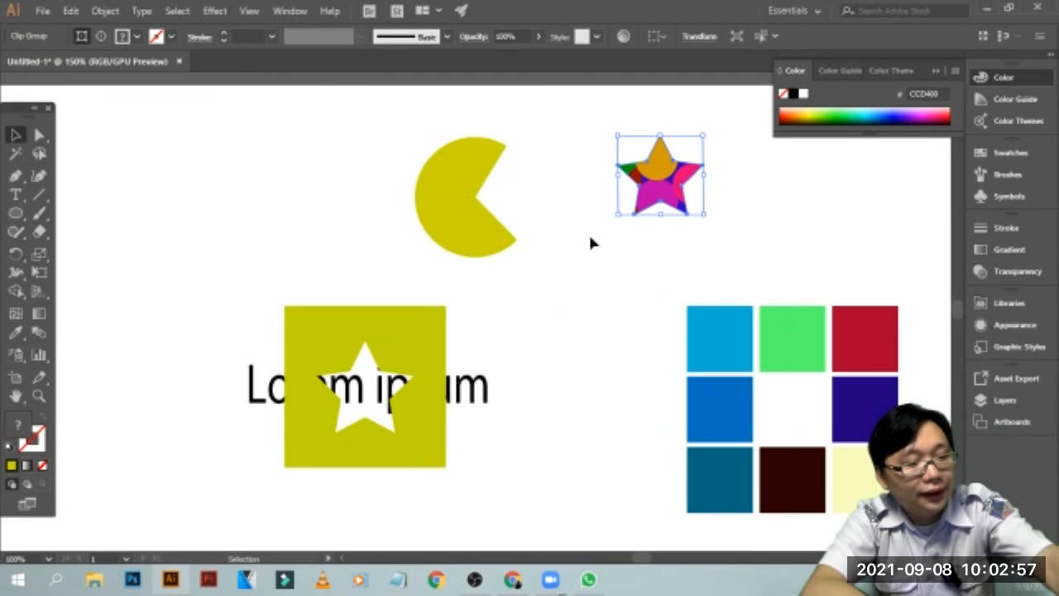
key("ctrl+y")
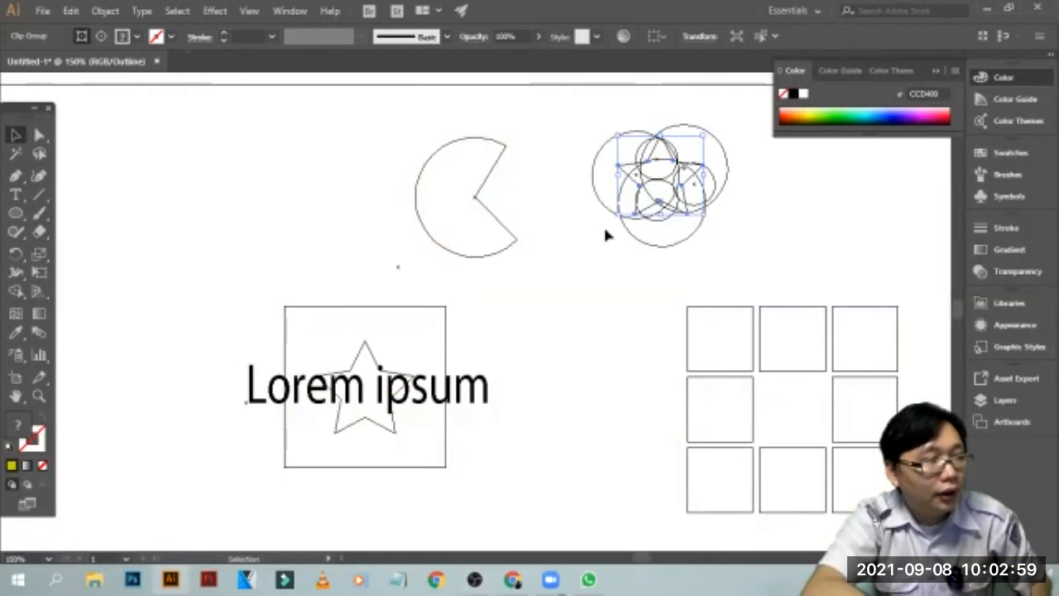
left_click(607, 236)
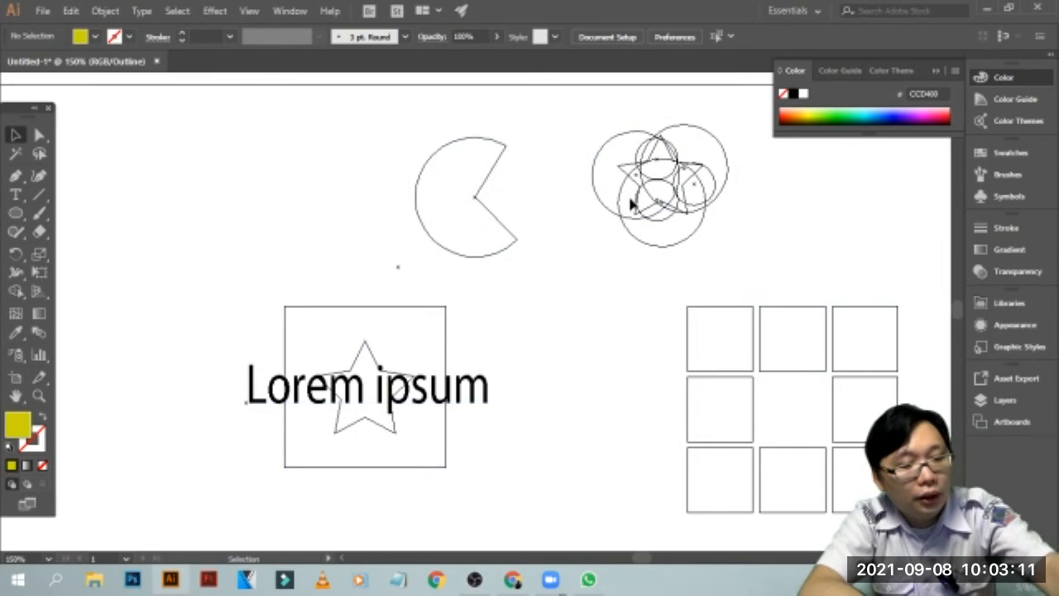
key("ctrl+y")
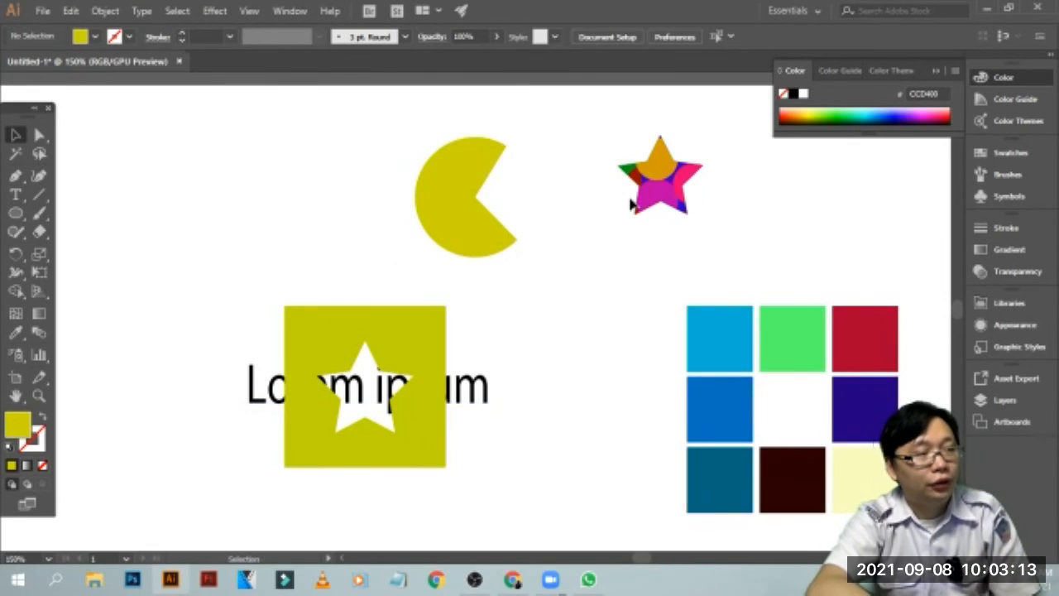
key("ctrl+y")
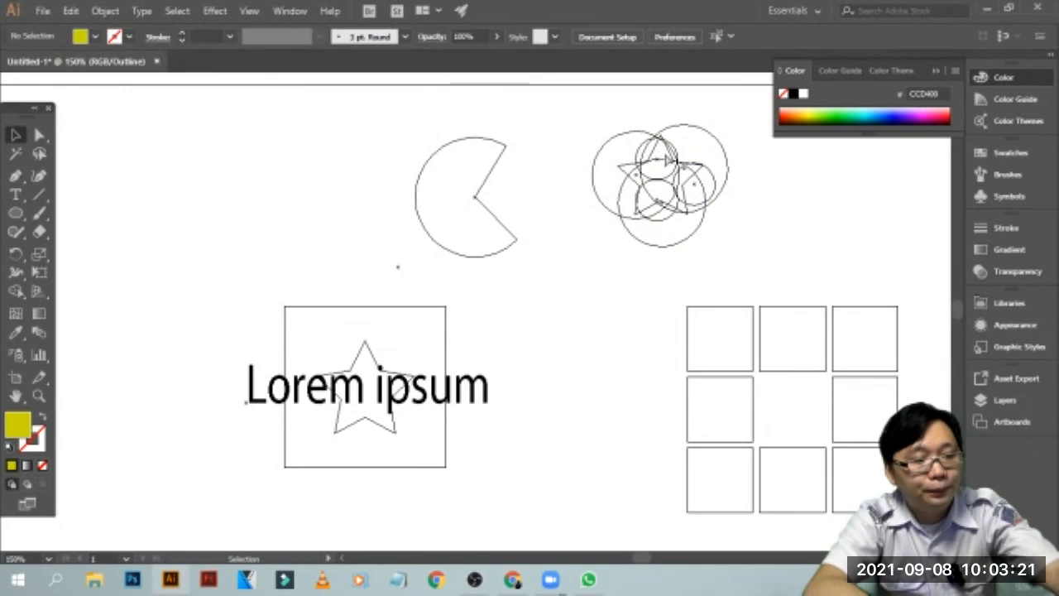
key("ctrl+y")
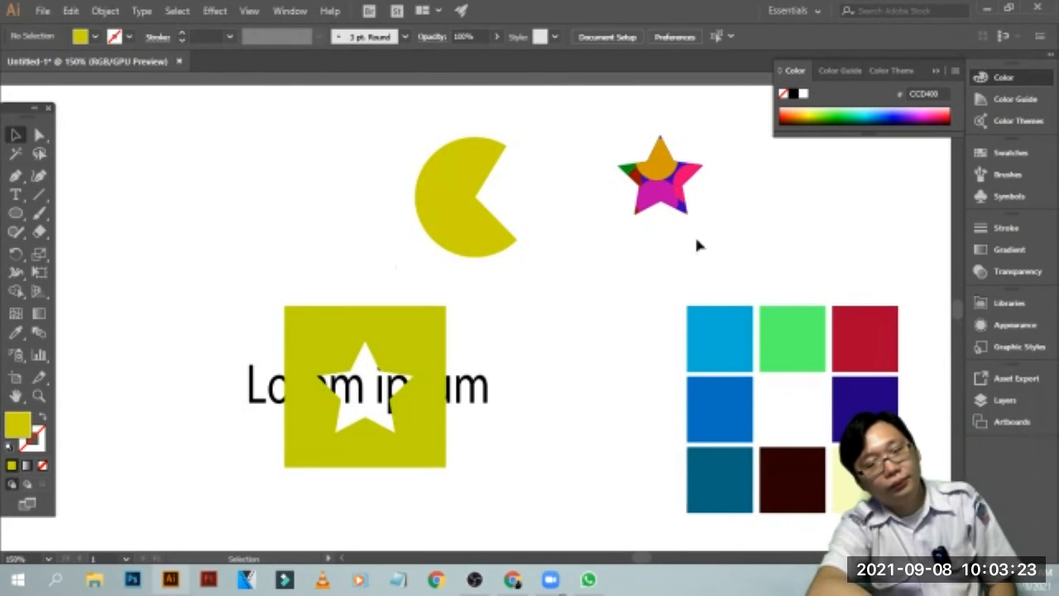
left_click(550, 578)
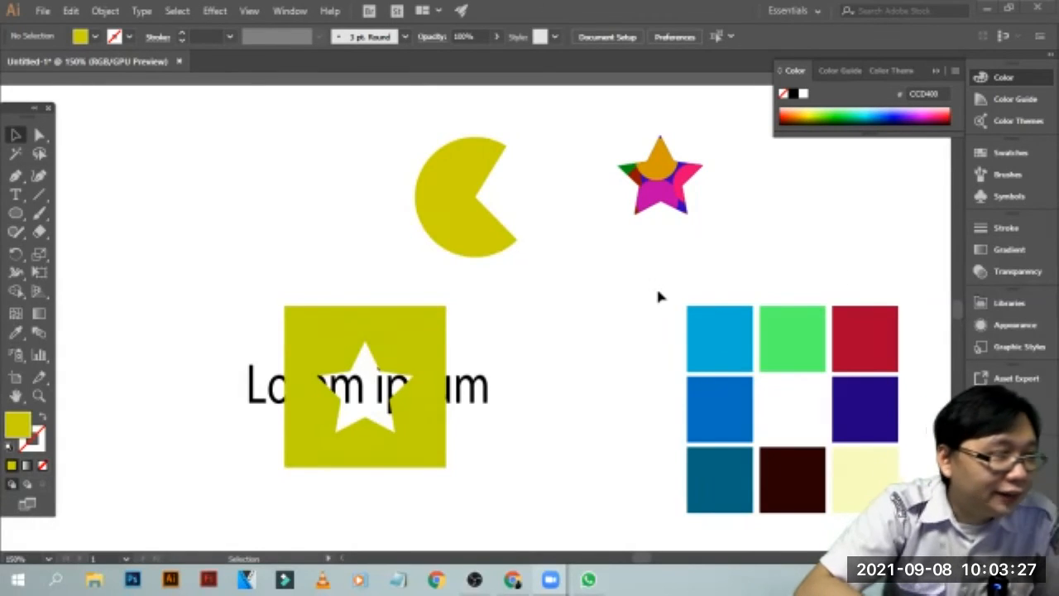